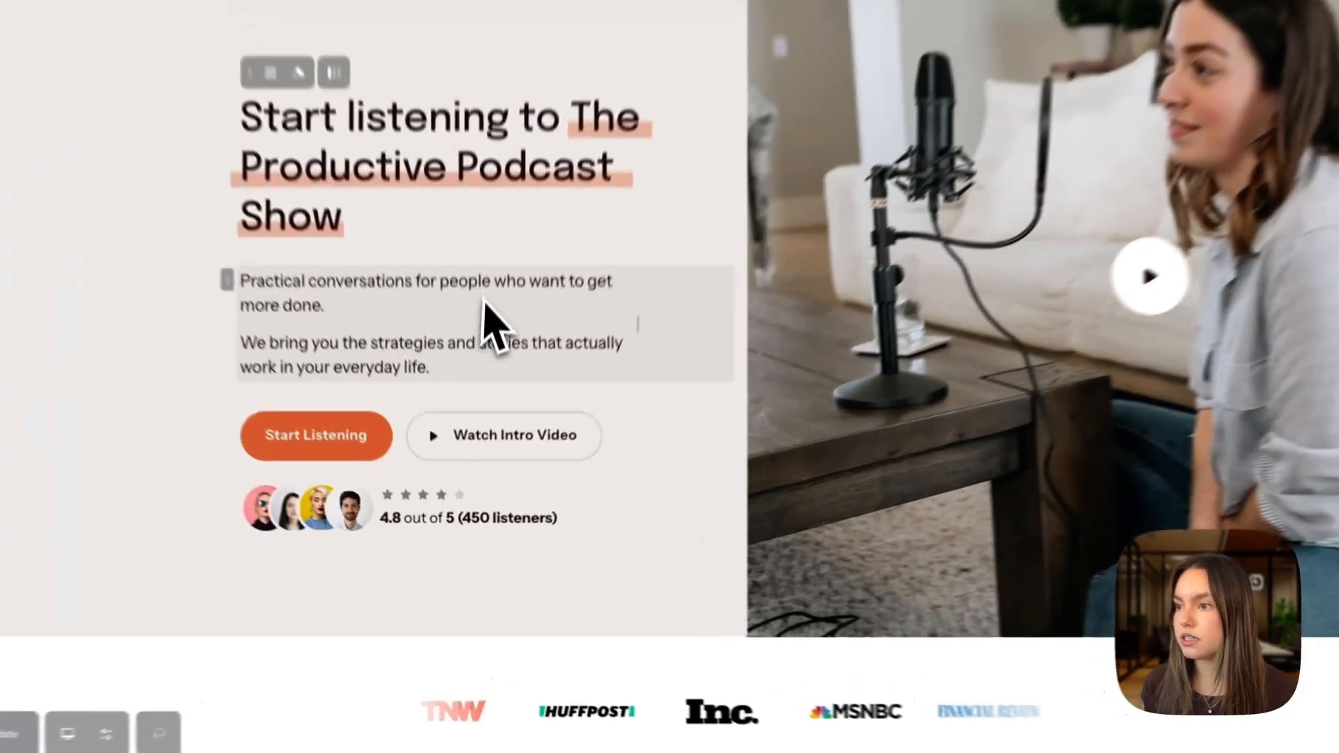
- Open the AI Writer on the hero paragraph and examine its quick edits, tone options and translation languages
{"action": "left_click", "coordinate": [438, 360]}
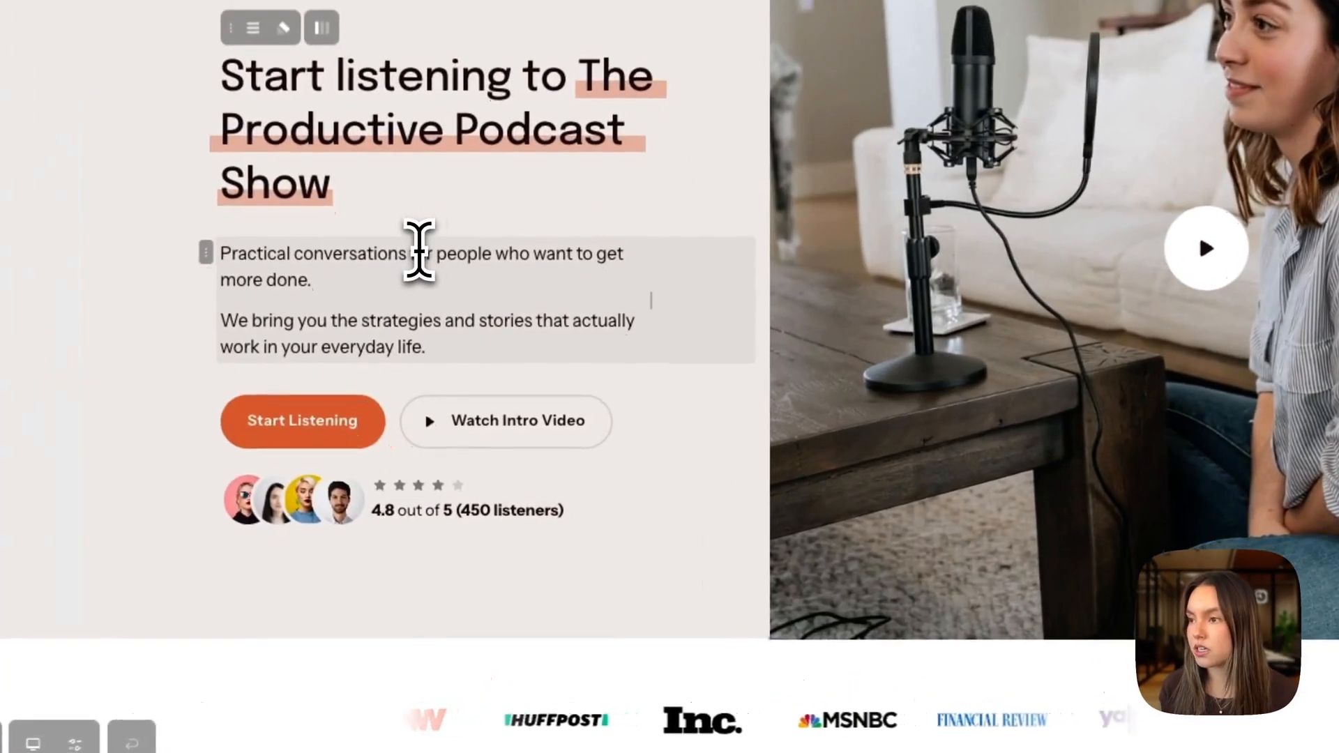
{"action": "left_click", "coordinate": [418, 250]}
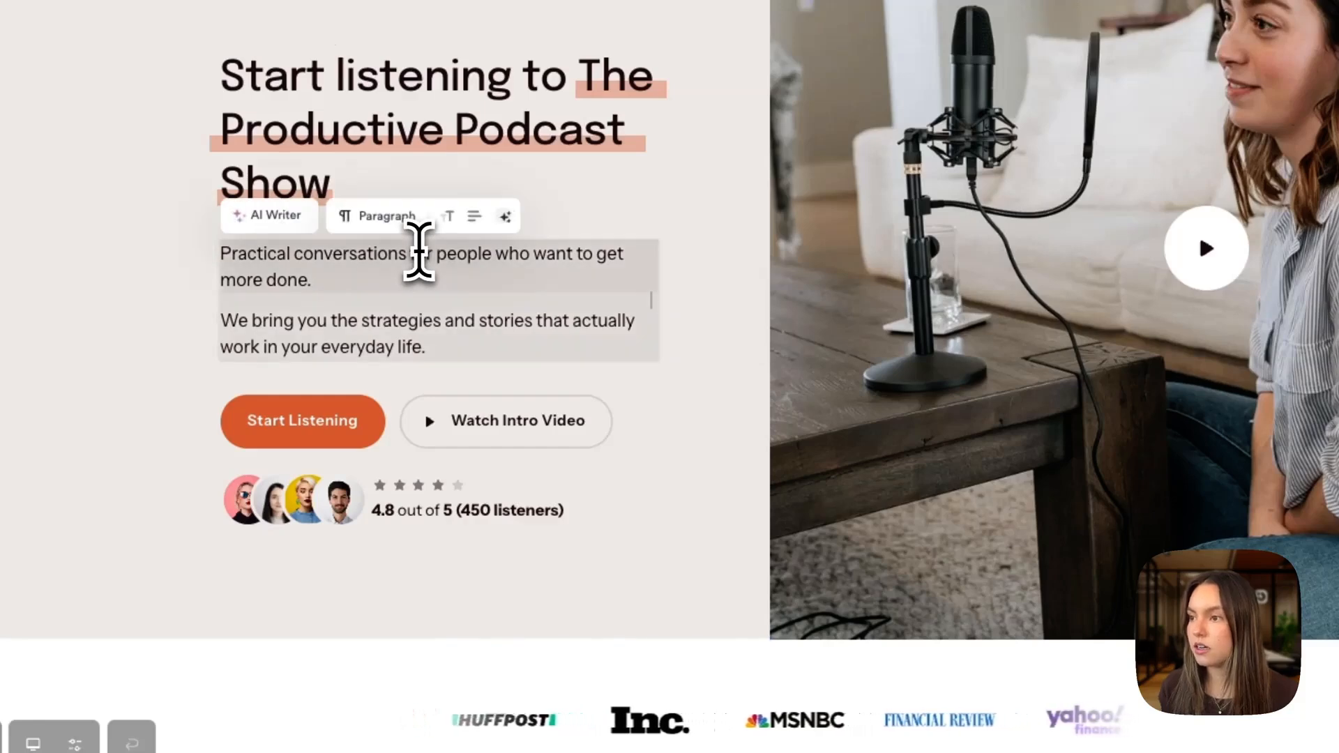
{"action": "left_click", "coordinate": [287, 222]}
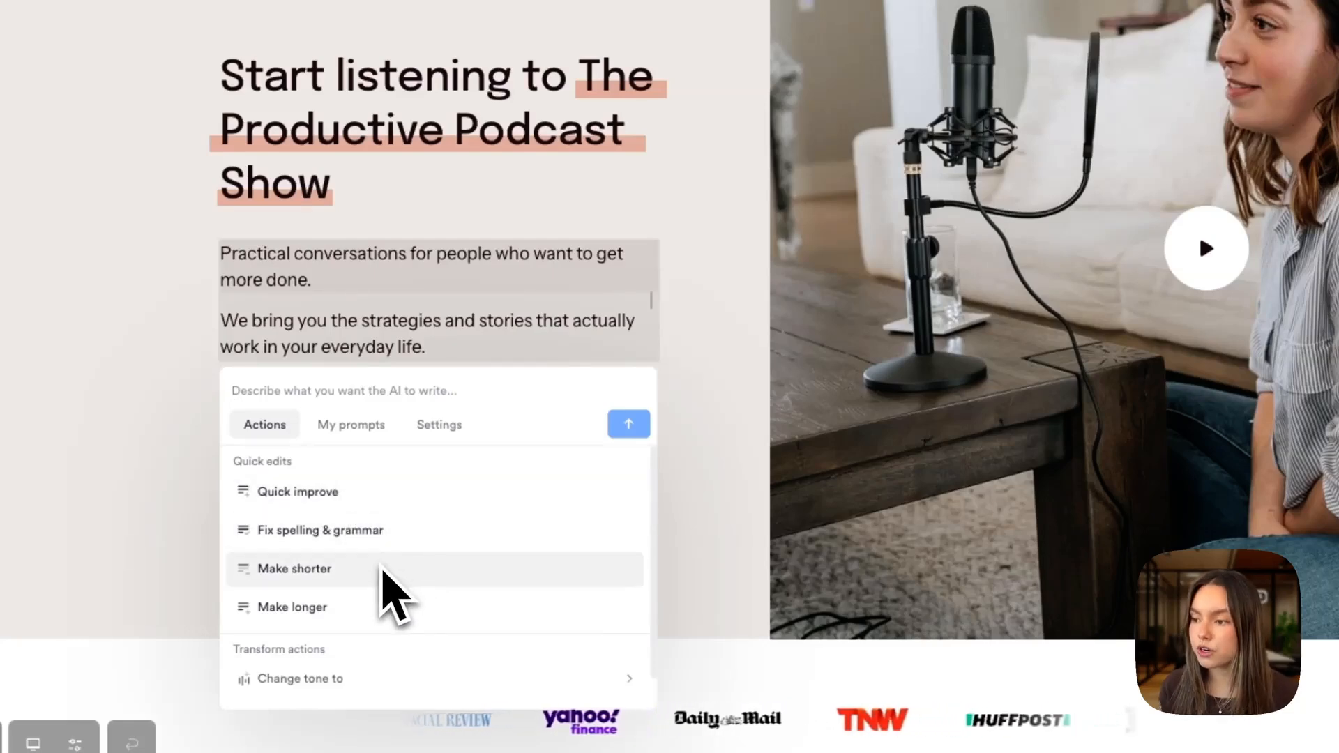
{"action": "scroll", "coordinate": [383, 599], "scroll_direction": "down", "scroll_amount": 1}
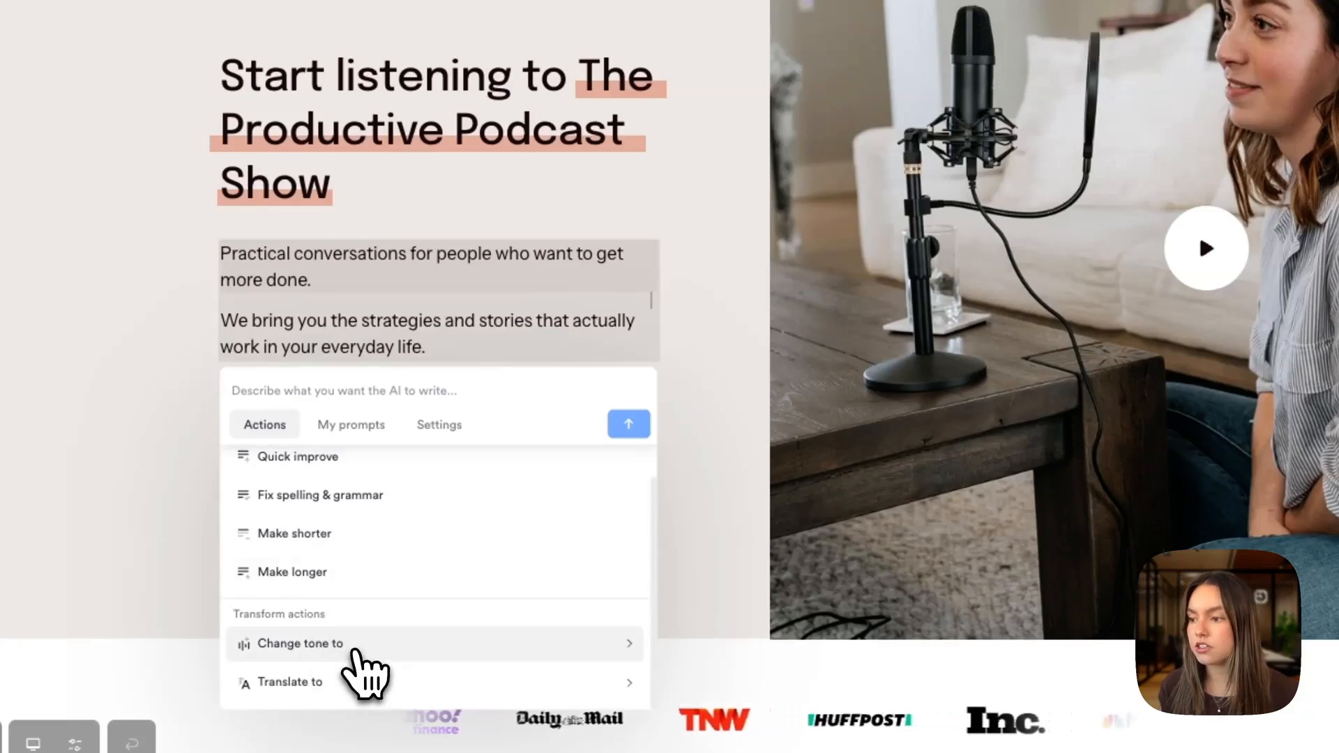
{"action": "left_click", "coordinate": [354, 650]}
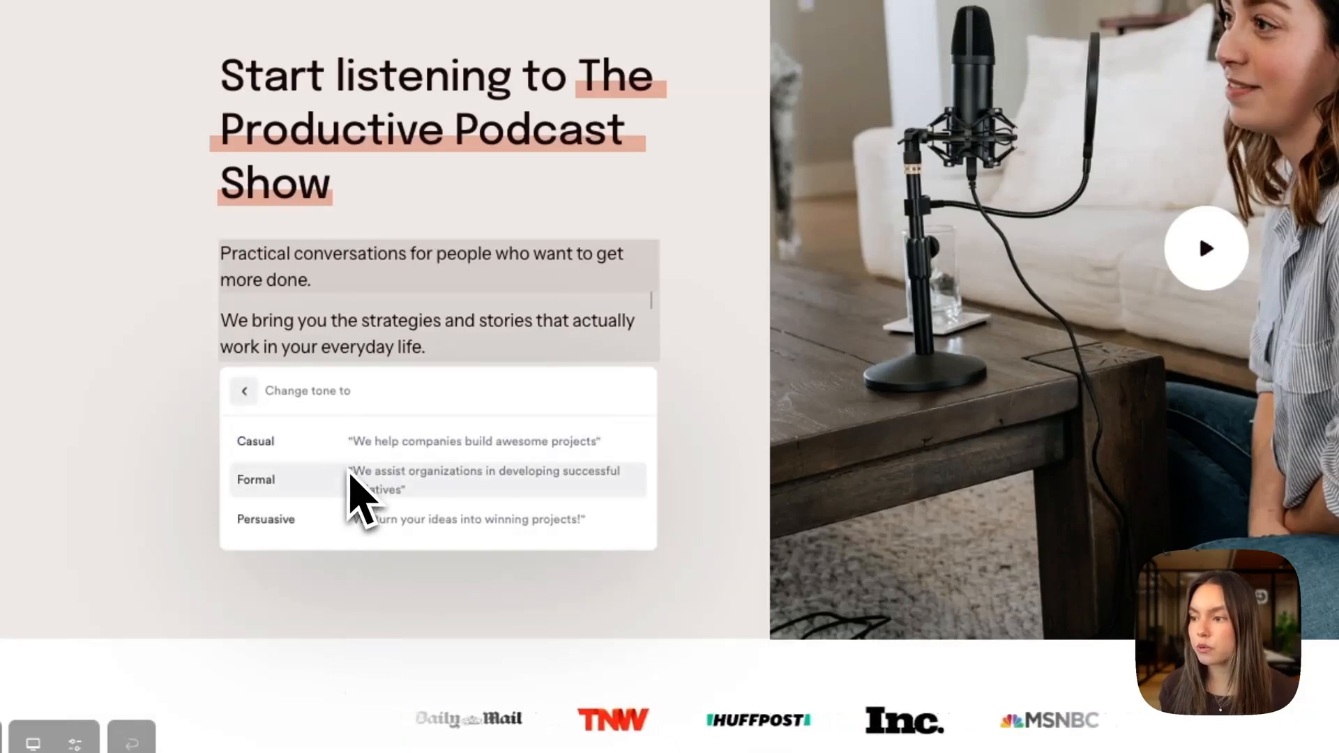
{"action": "left_click", "coordinate": [244, 390]}
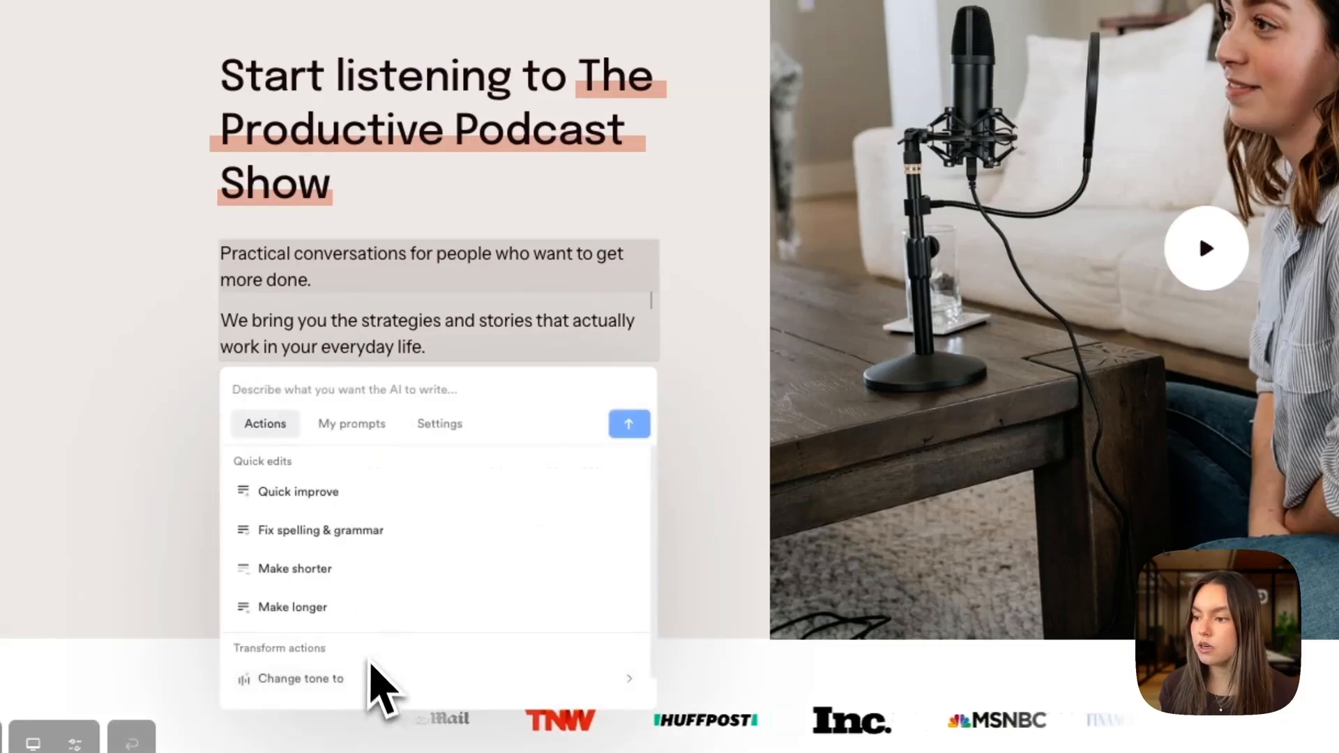
{"action": "scroll", "coordinate": [362, 669], "scroll_direction": "down", "scroll_amount": 1}
{"action": "left_click", "coordinate": [336, 681]}
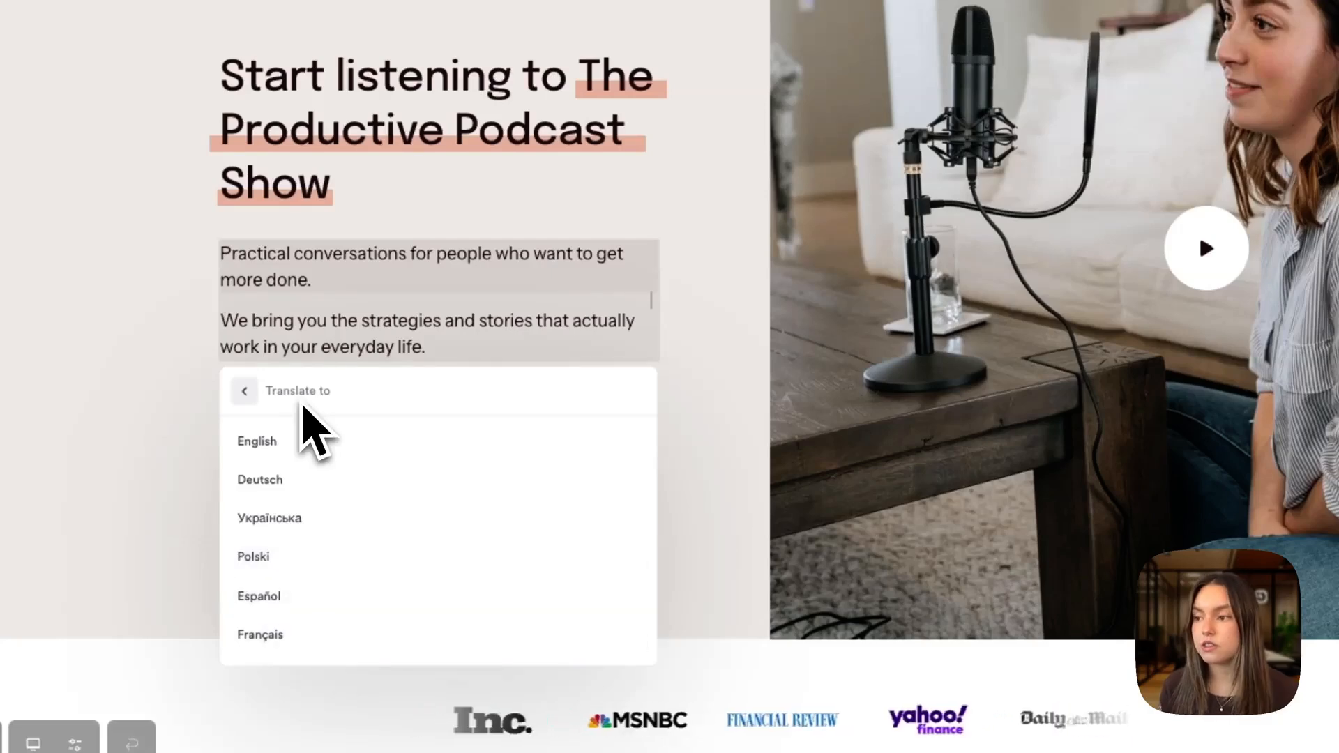
{"action": "left_click", "coordinate": [244, 391]}
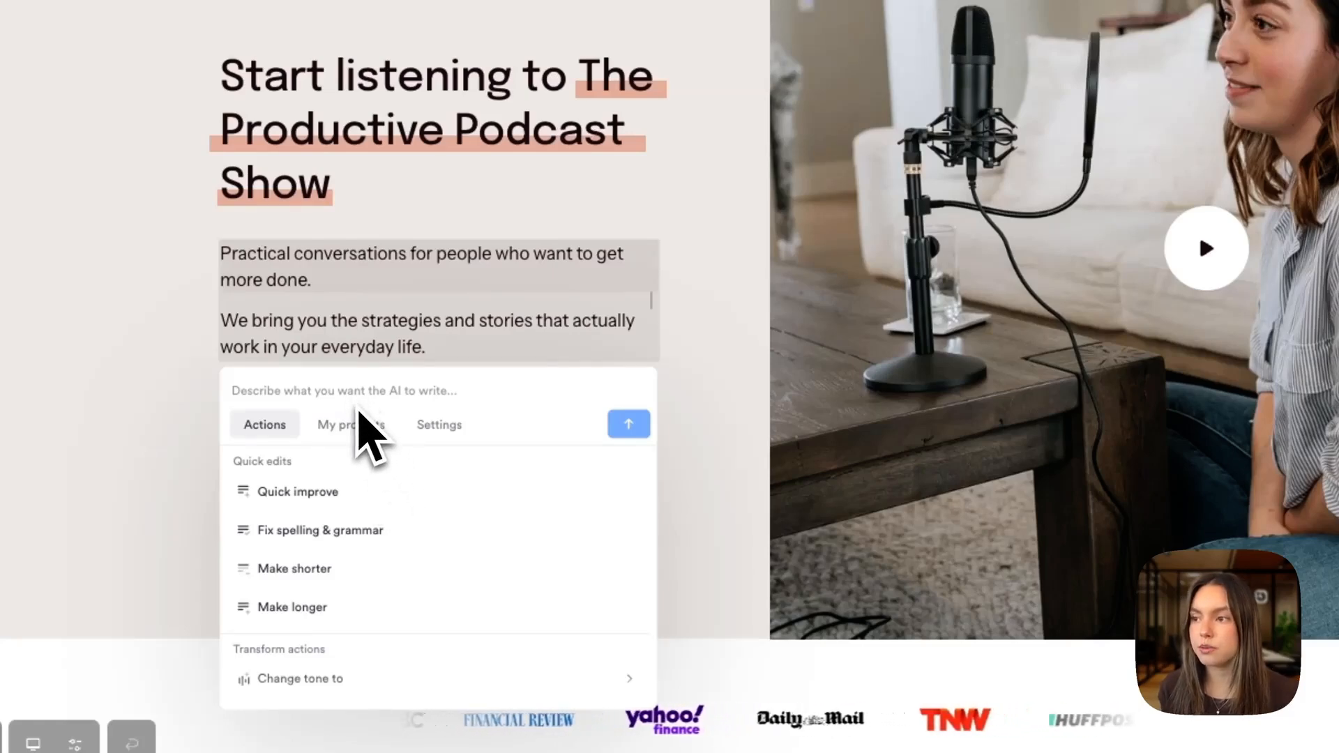
- Rewrite the hero paragraph with the AI Writer's Quick improve action and accept the generated text
{"action": "left_click", "coordinate": [357, 492]}
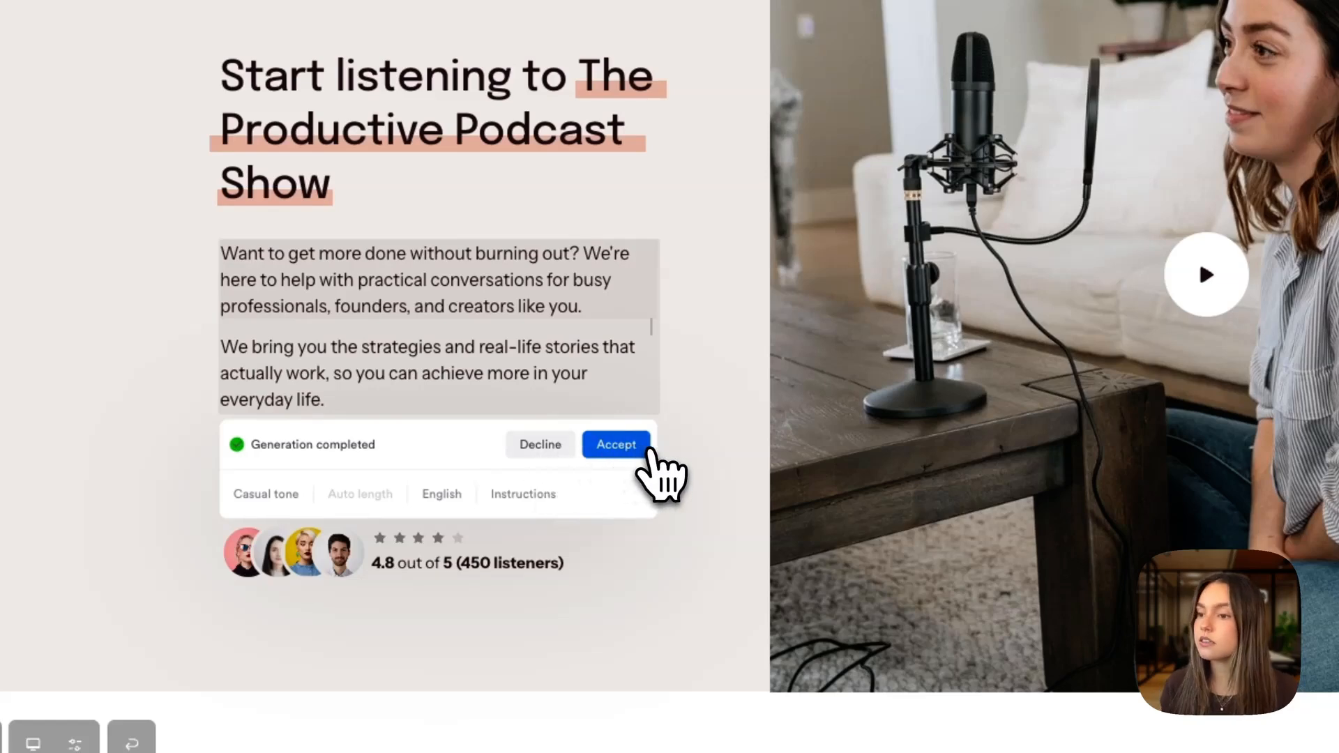
{"action": "left_click", "coordinate": [617, 445]}
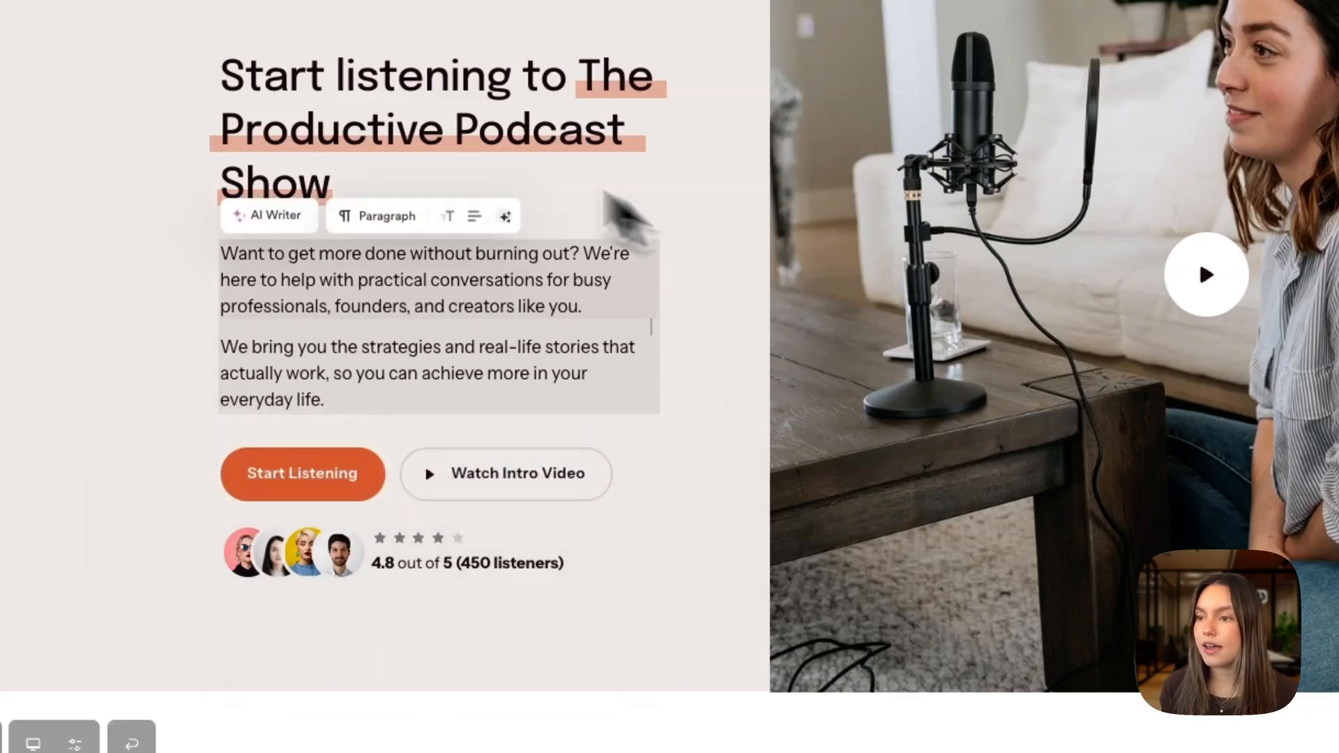
{"action": "left_click", "coordinate": [158, 369]}
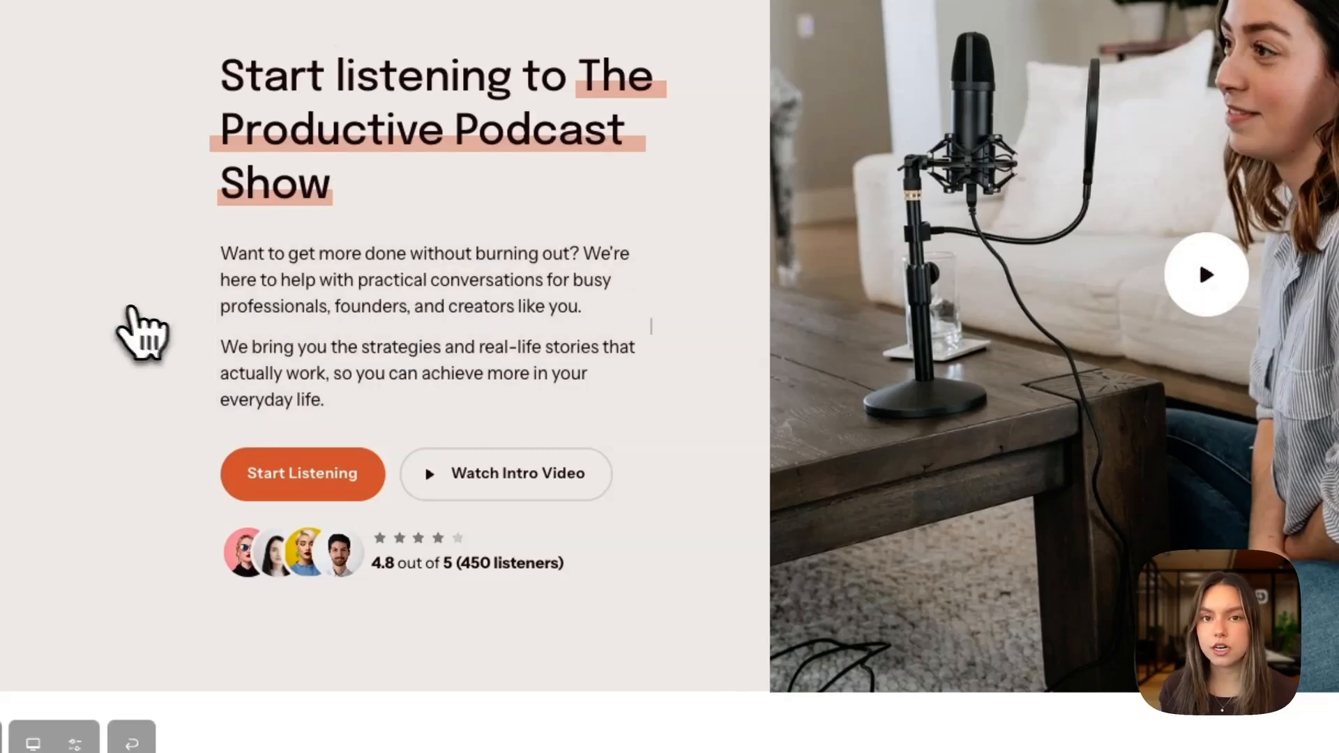
- Shorten the hero paragraph with the AI Writer's Make shorter action and accept the generated text
{"action": "left_click", "coordinate": [300, 344]}
{"action": "left_click", "coordinate": [242, 213]}
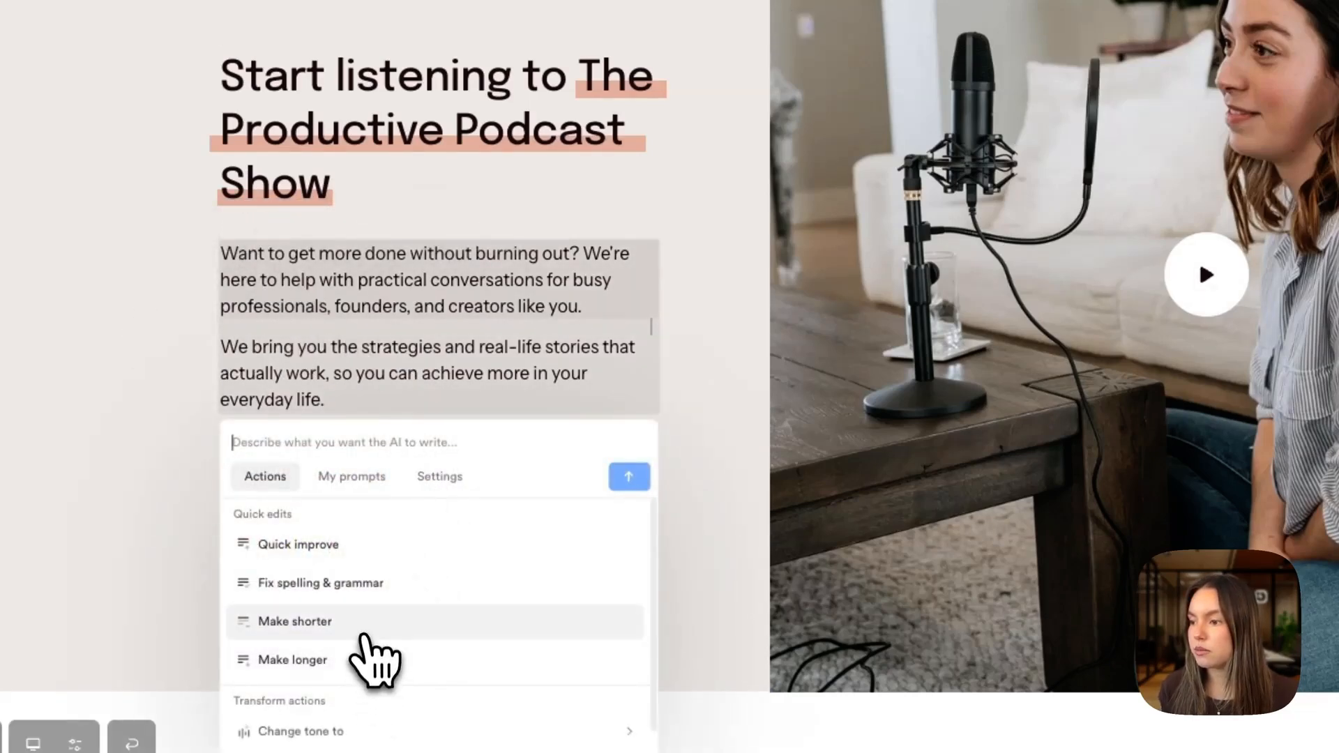
{"action": "left_click", "coordinate": [362, 624]}
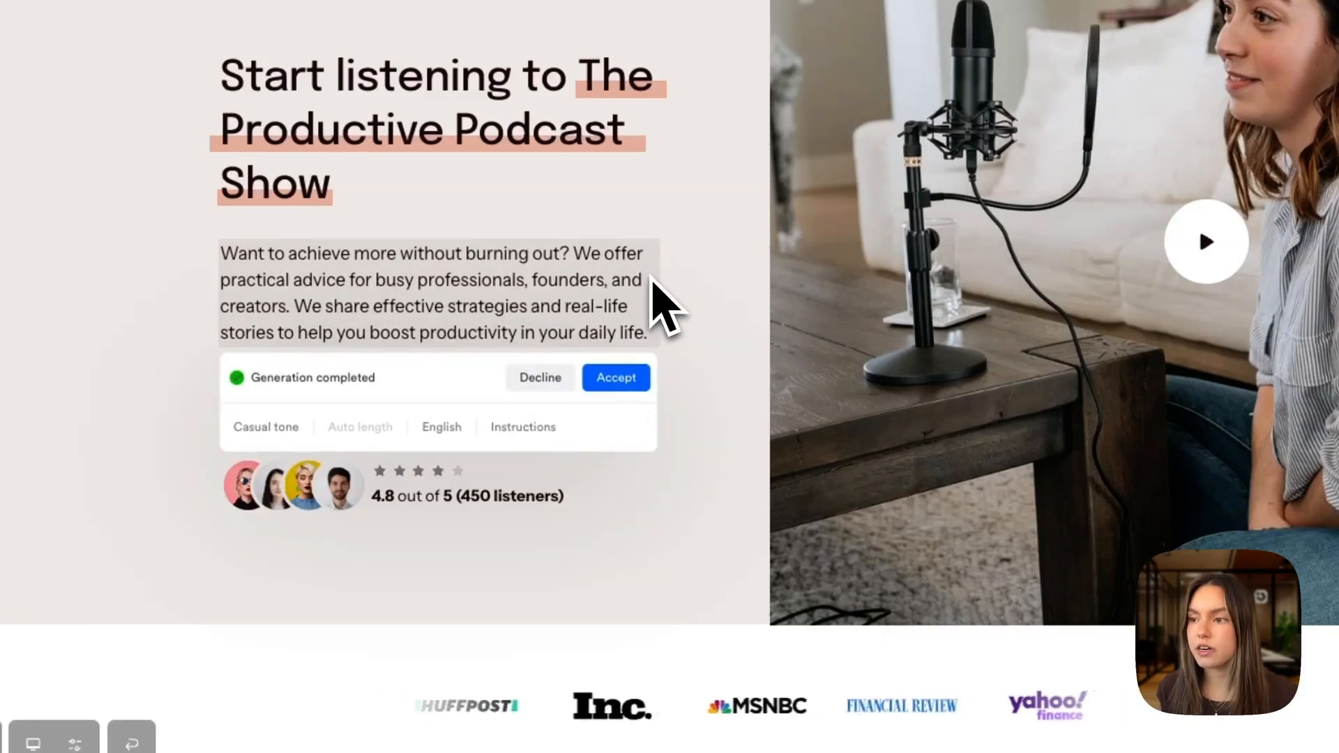
{"action": "left_click", "coordinate": [636, 379]}
- Change the hero paragraph's tone to Persuasive with the AI Writer and accept the generated text
{"action": "scroll", "coordinate": [326, 607], "scroll_direction": "down", "scroll_amount": 1}
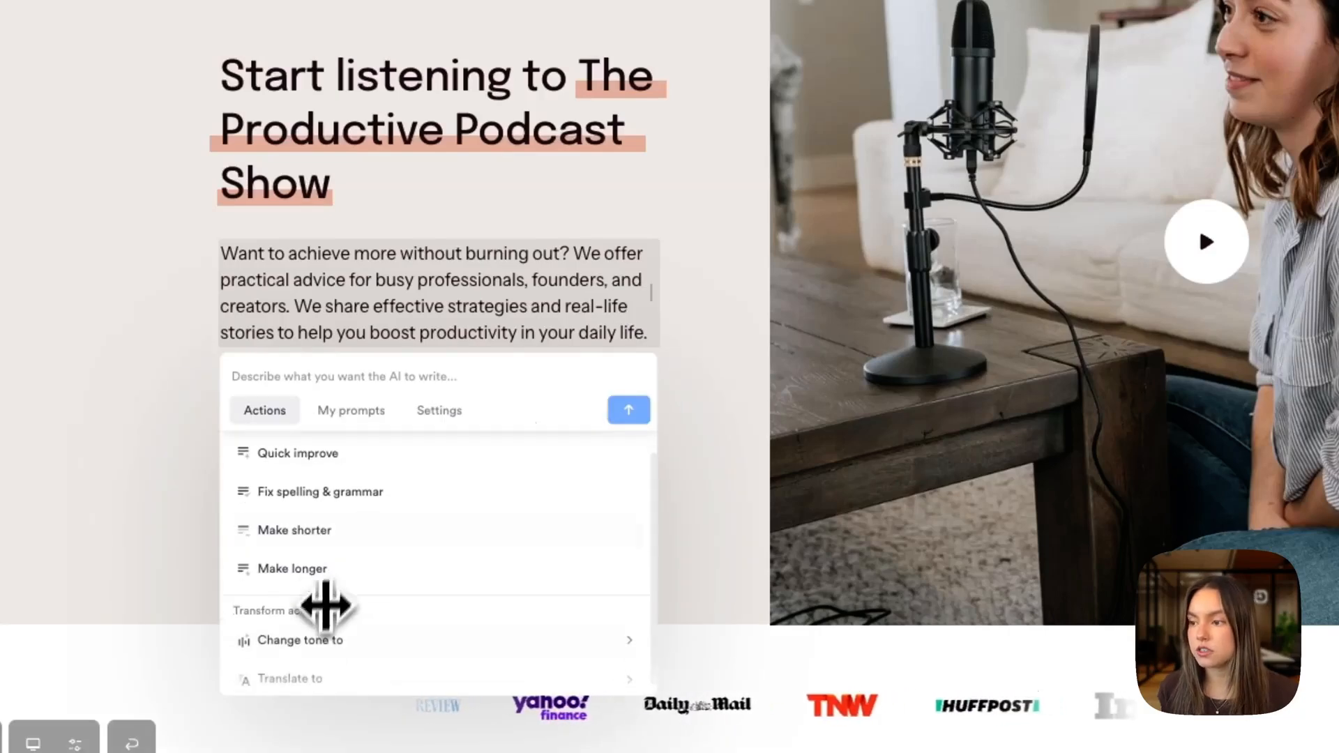
{"action": "left_click", "coordinate": [329, 639]}
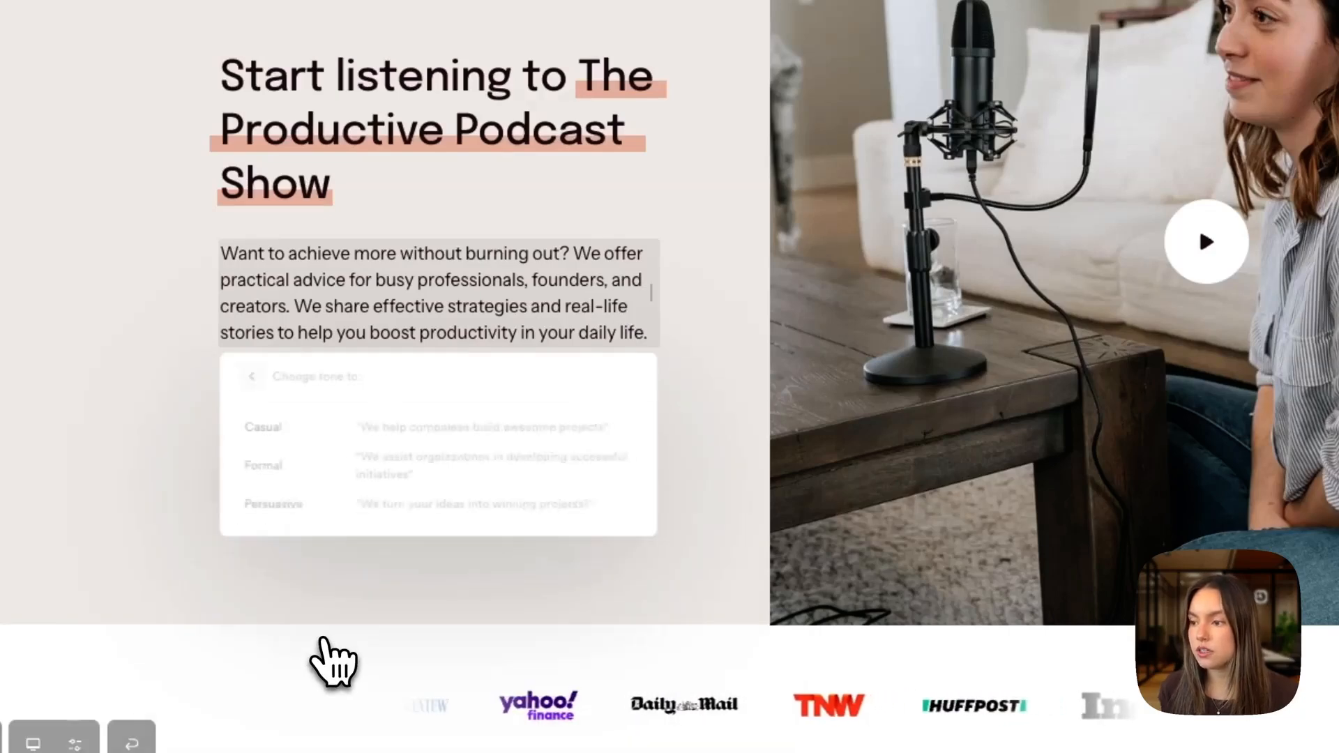
{"action": "left_click", "coordinate": [368, 510]}
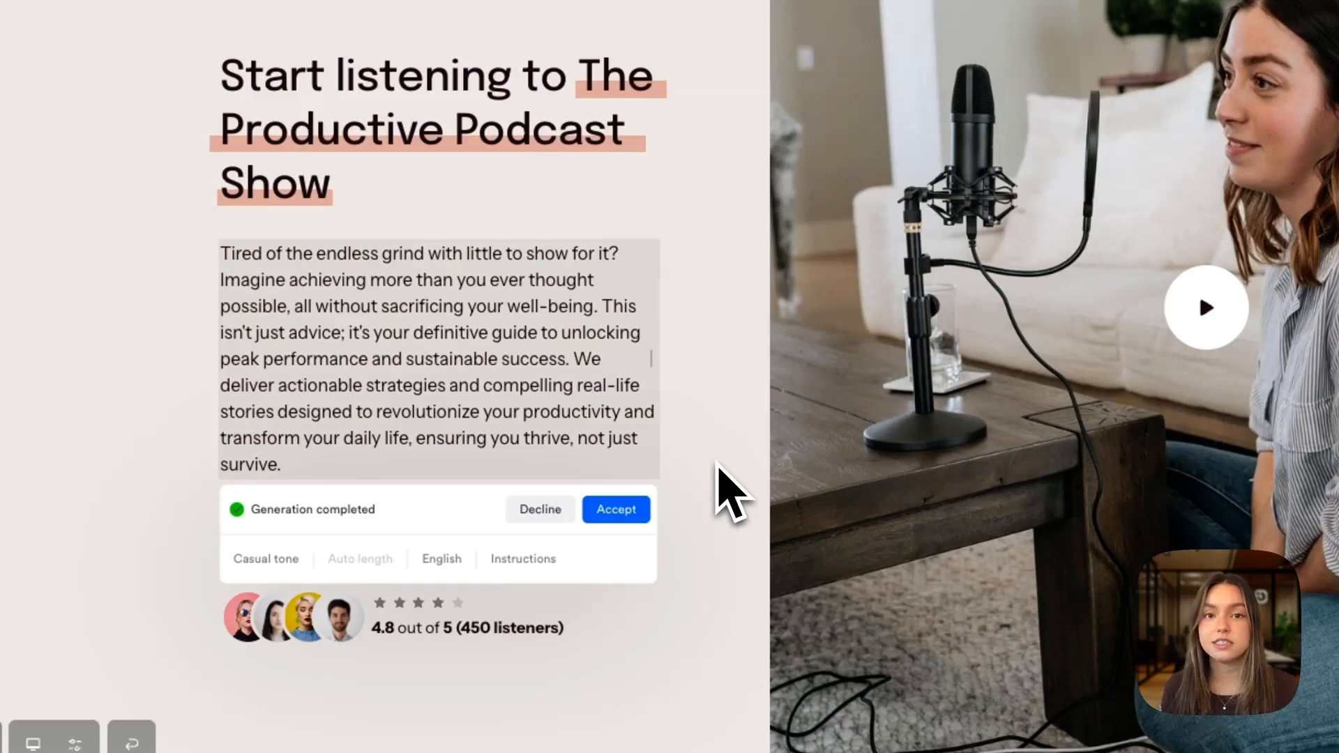
{"action": "left_click", "coordinate": [617, 511]}
- Enter AI Writer instructions for a clear, practical, encouraging tone aimed at busy professionals, founders and creators, conversational but focused, with actionable takeaways and relatable examples
{"action": "left_click", "coordinate": [611, 538]}
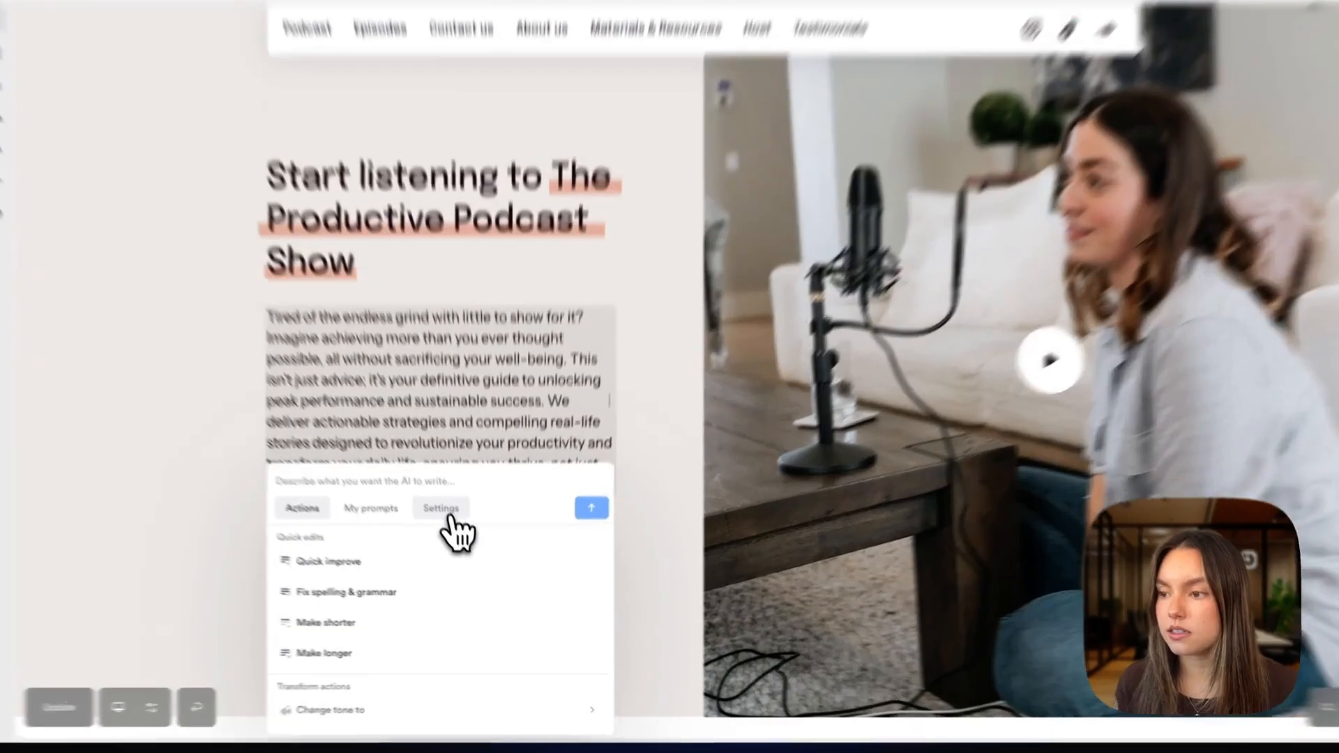
{"action": "left_click", "coordinate": [453, 533]}
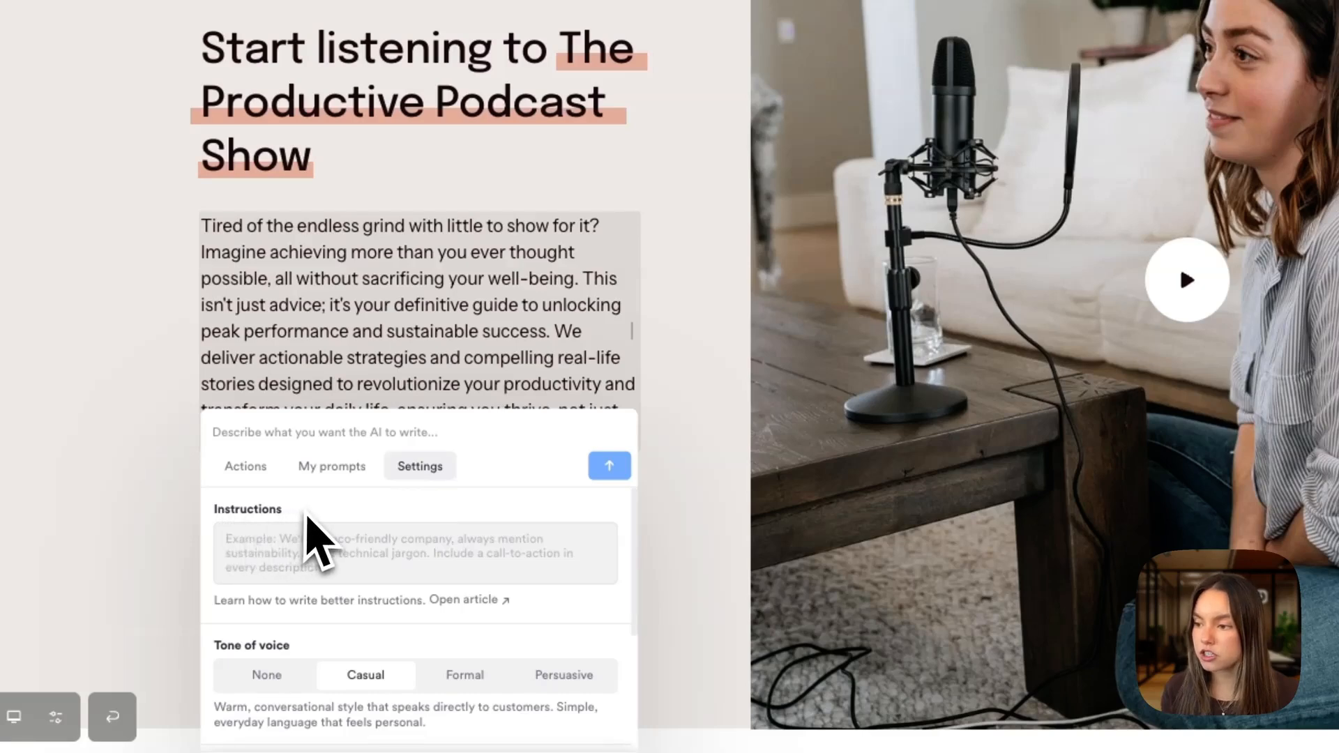
{"action": "scroll", "coordinate": [307, 520], "scroll_direction": "down", "scroll_amount": 3}
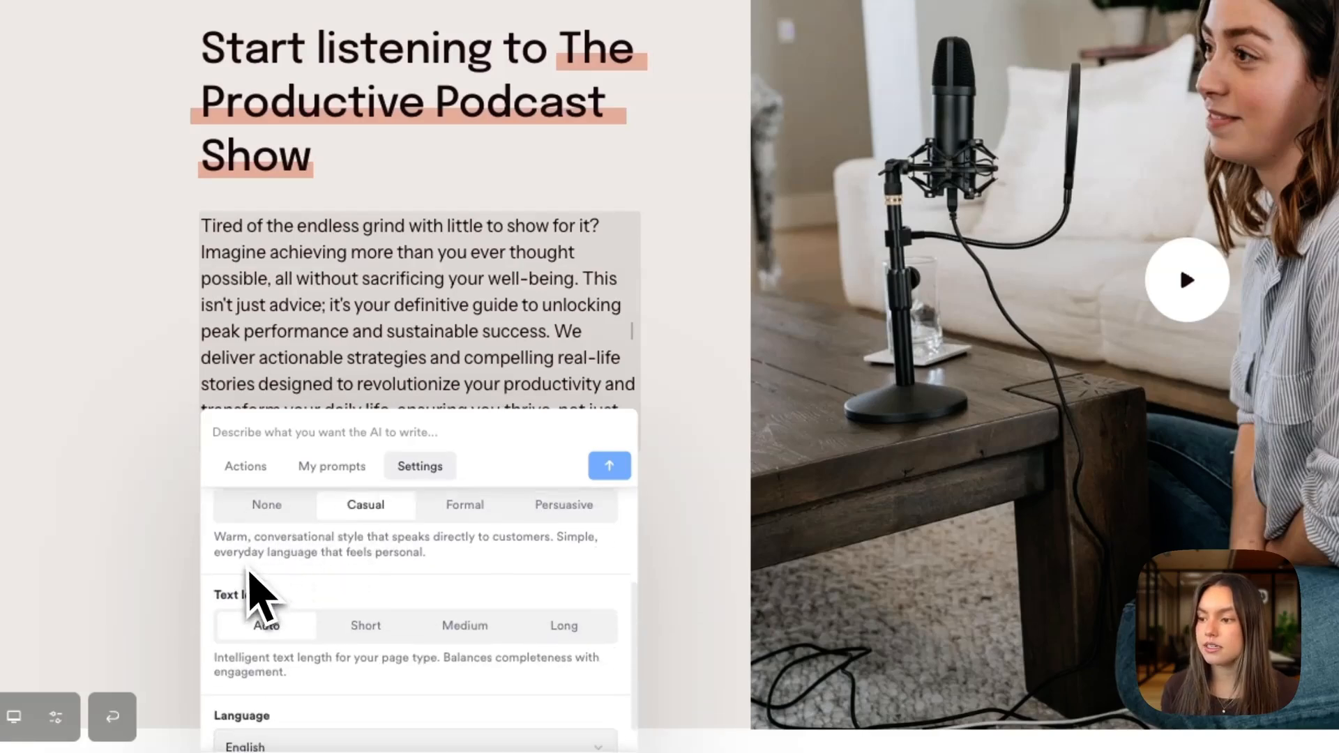
{"action": "scroll", "coordinate": [254, 582], "scroll_direction": "down", "scroll_amount": 2}
{"action": "scroll", "coordinate": [259, 592], "scroll_direction": "up", "scroll_amount": 3}
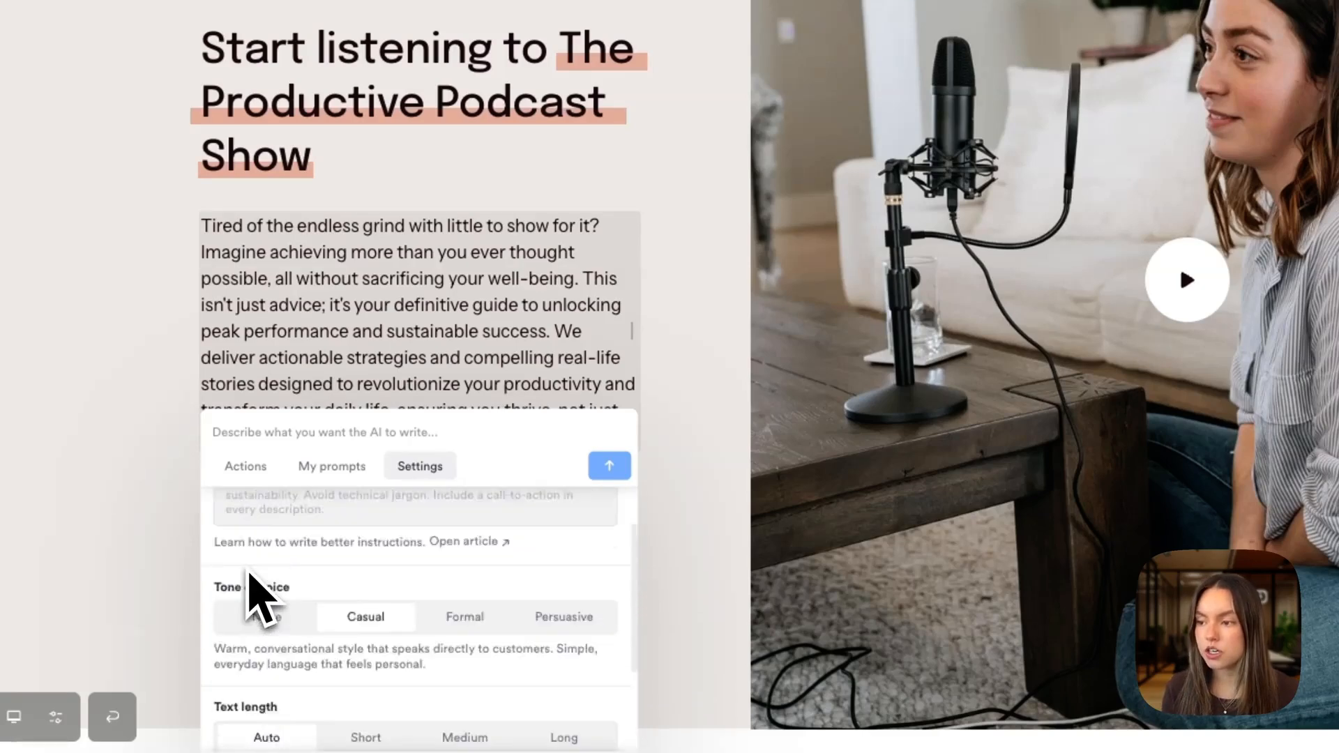
{"action": "scroll", "coordinate": [259, 592], "scroll_direction": "up", "scroll_amount": 1}
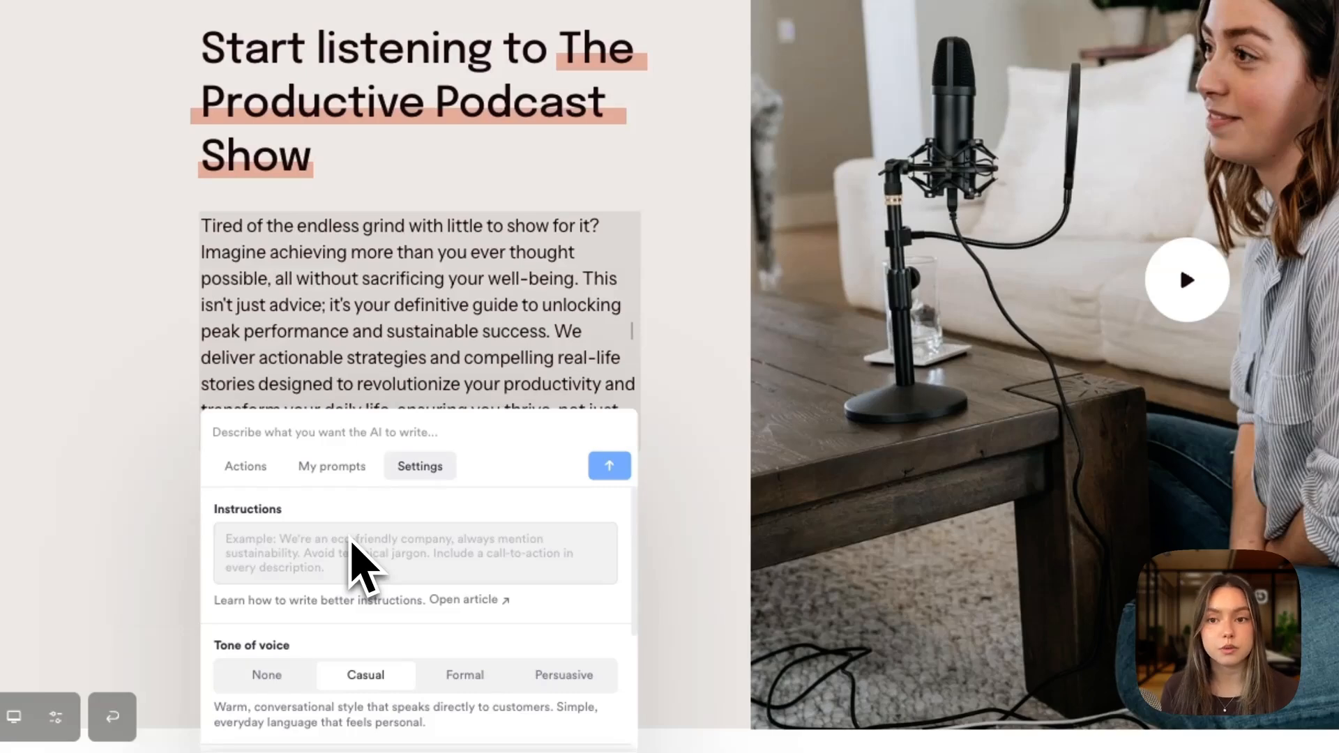
{"action": "left_click", "coordinate": [346, 578]}
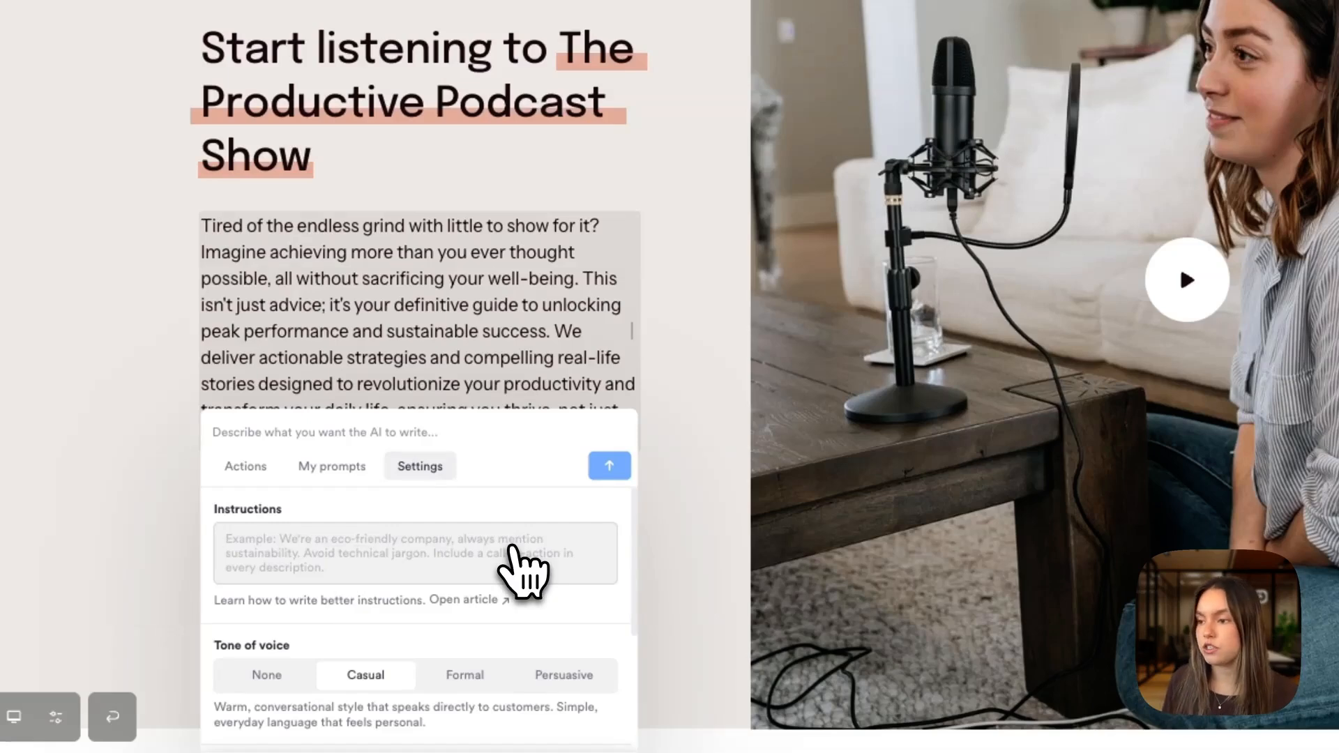
{"action": "type", "text": "Write in a clear, practical, and encouraging tone. The audience is busy professionals, founders, and creators who want to be more productive without burning out. Keep the style conversational but focused, with actionable takeaways and relatable examples."}
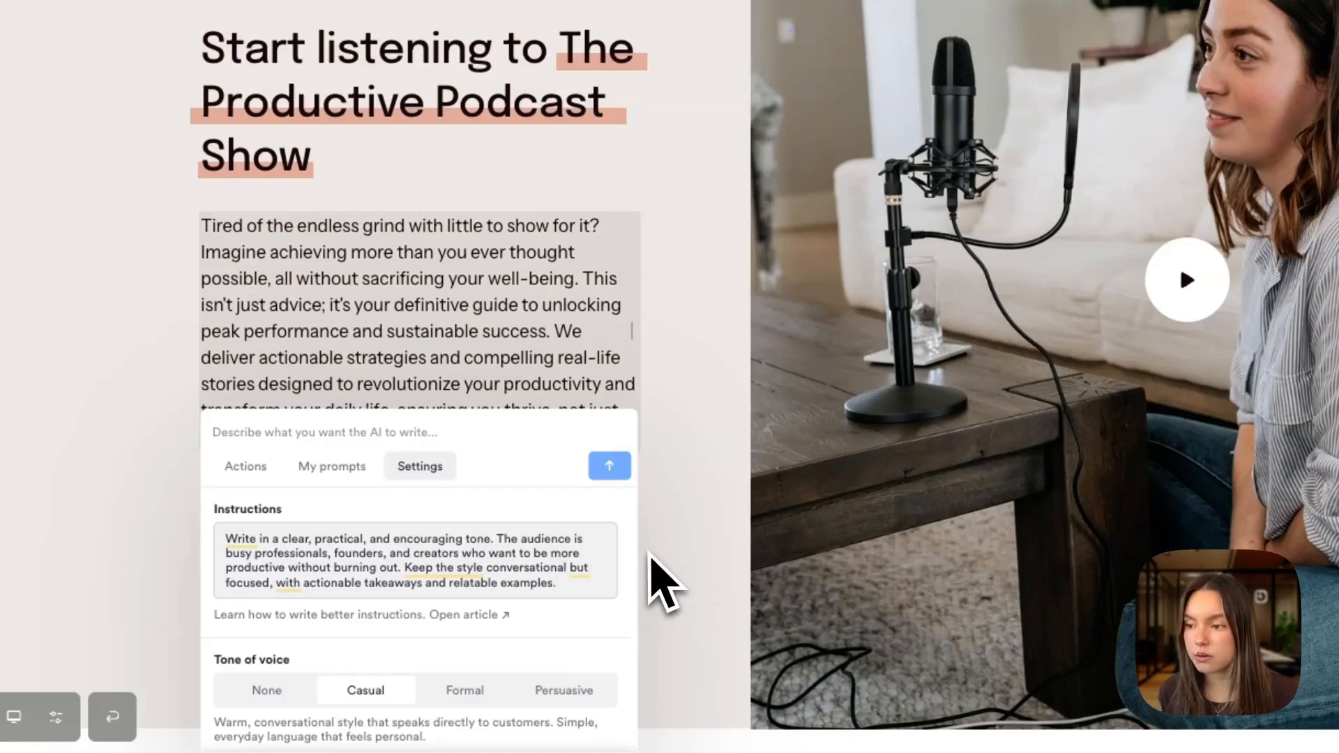
- Review the AI Writer's tone of voice, text length and language settings, and close the writer
{"action": "scroll", "coordinate": [652, 574], "scroll_direction": "down", "scroll_amount": 1}
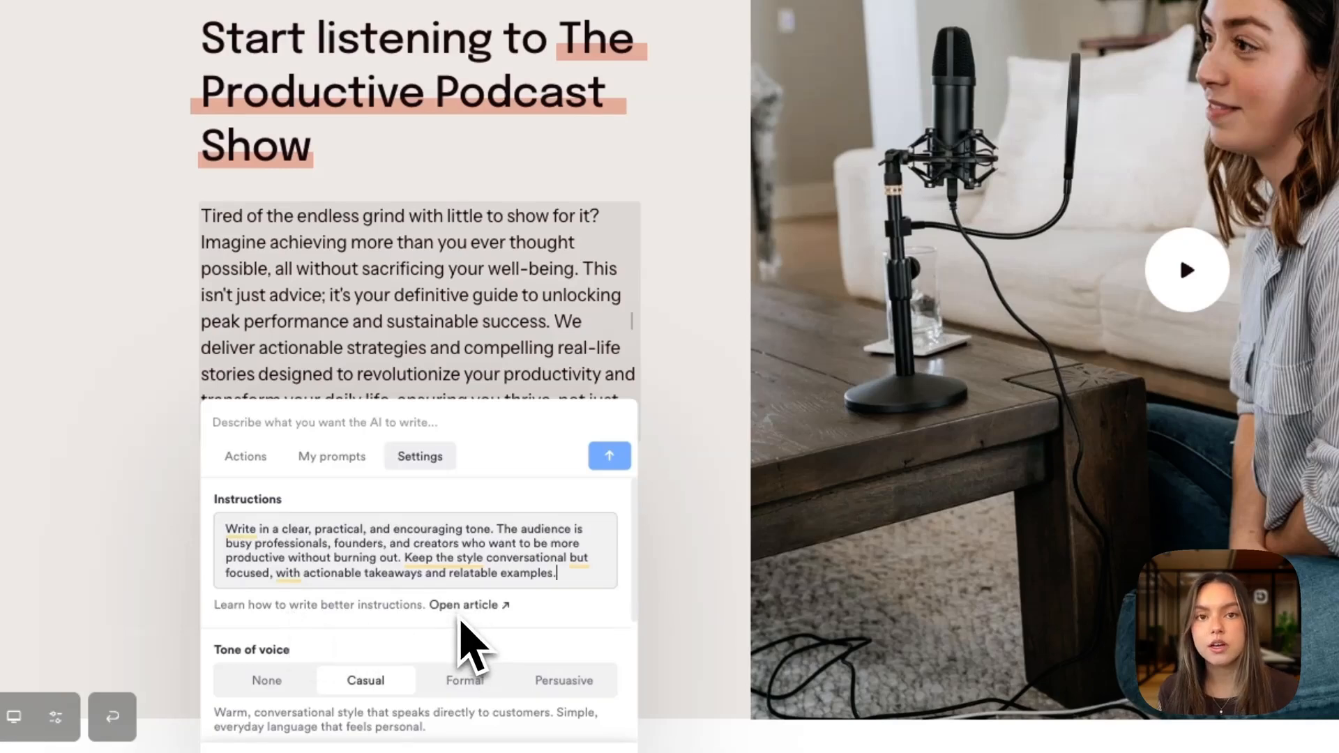
{"action": "scroll", "coordinate": [461, 627], "scroll_direction": "down", "scroll_amount": 3}
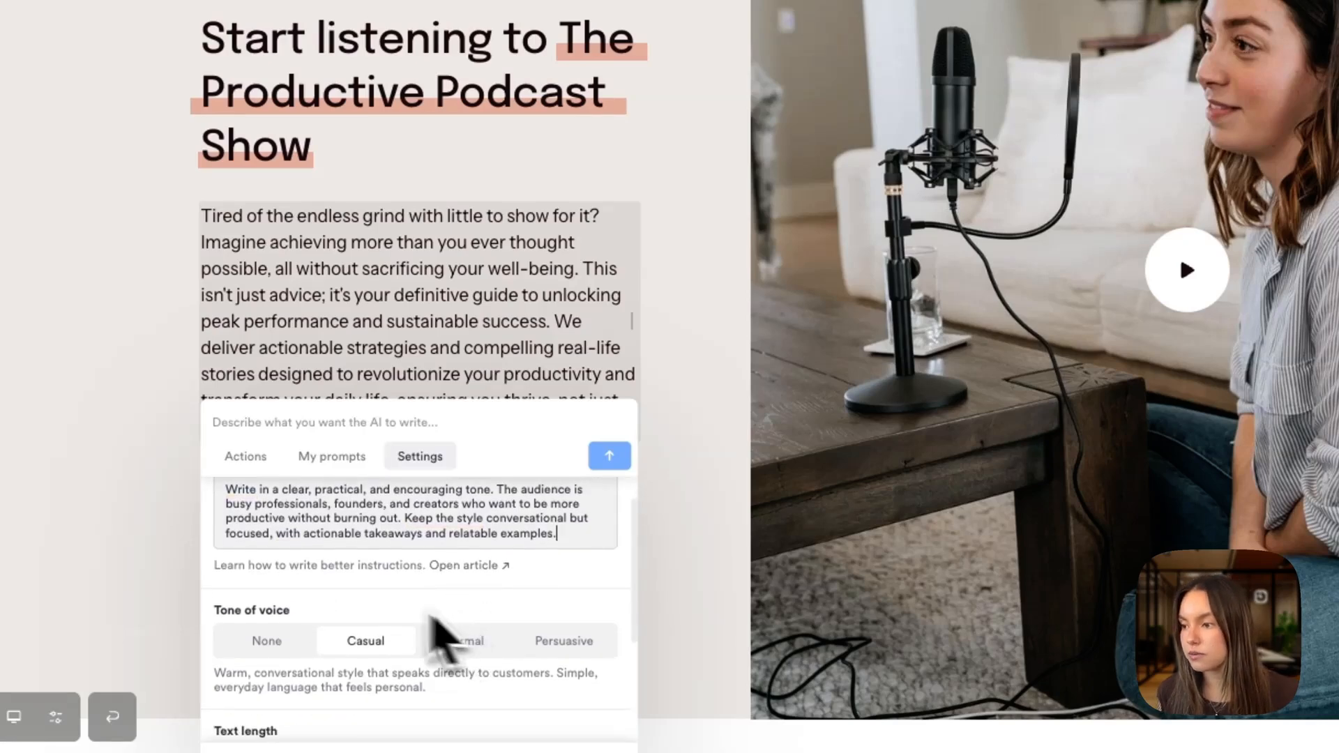
{"action": "scroll", "coordinate": [418, 613], "scroll_direction": "up", "scroll_amount": 3}
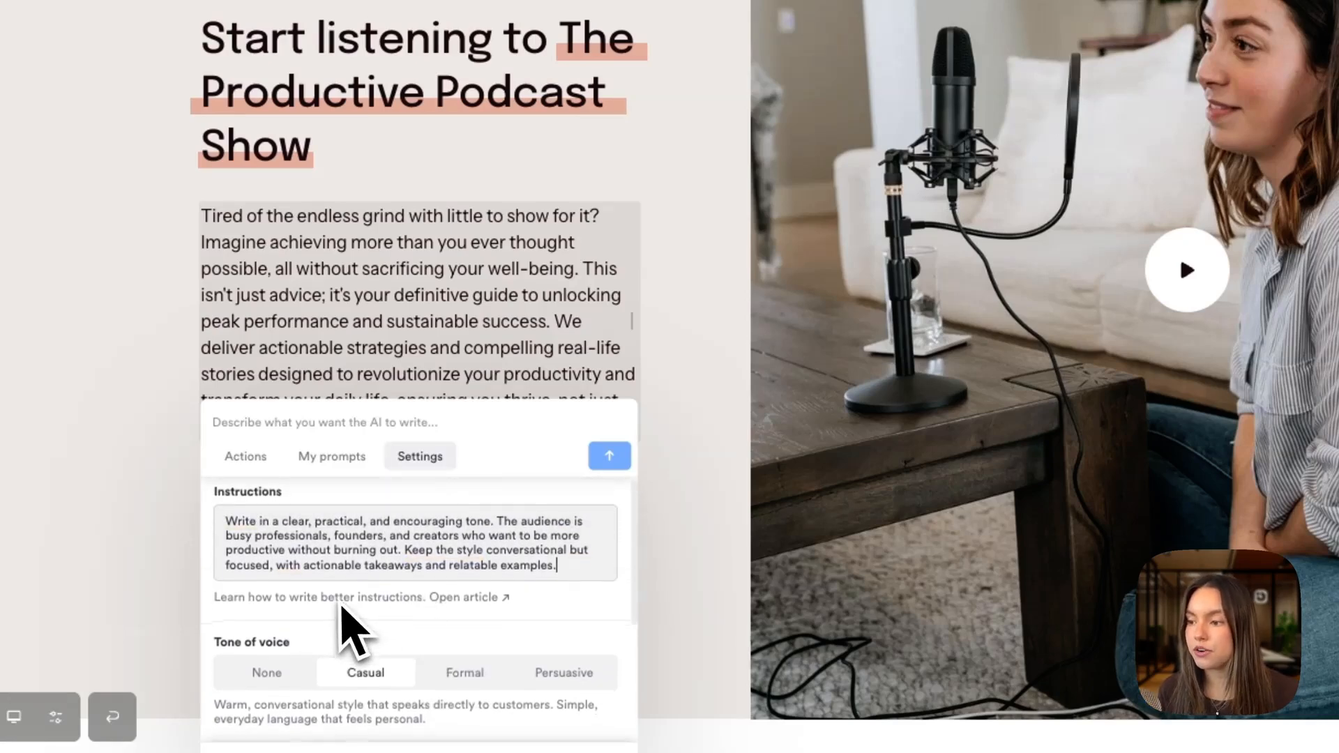
{"action": "scroll", "coordinate": [343, 622], "scroll_direction": "down", "scroll_amount": 1}
{"action": "scroll", "coordinate": [494, 600], "scroll_direction": "down", "scroll_amount": 1}
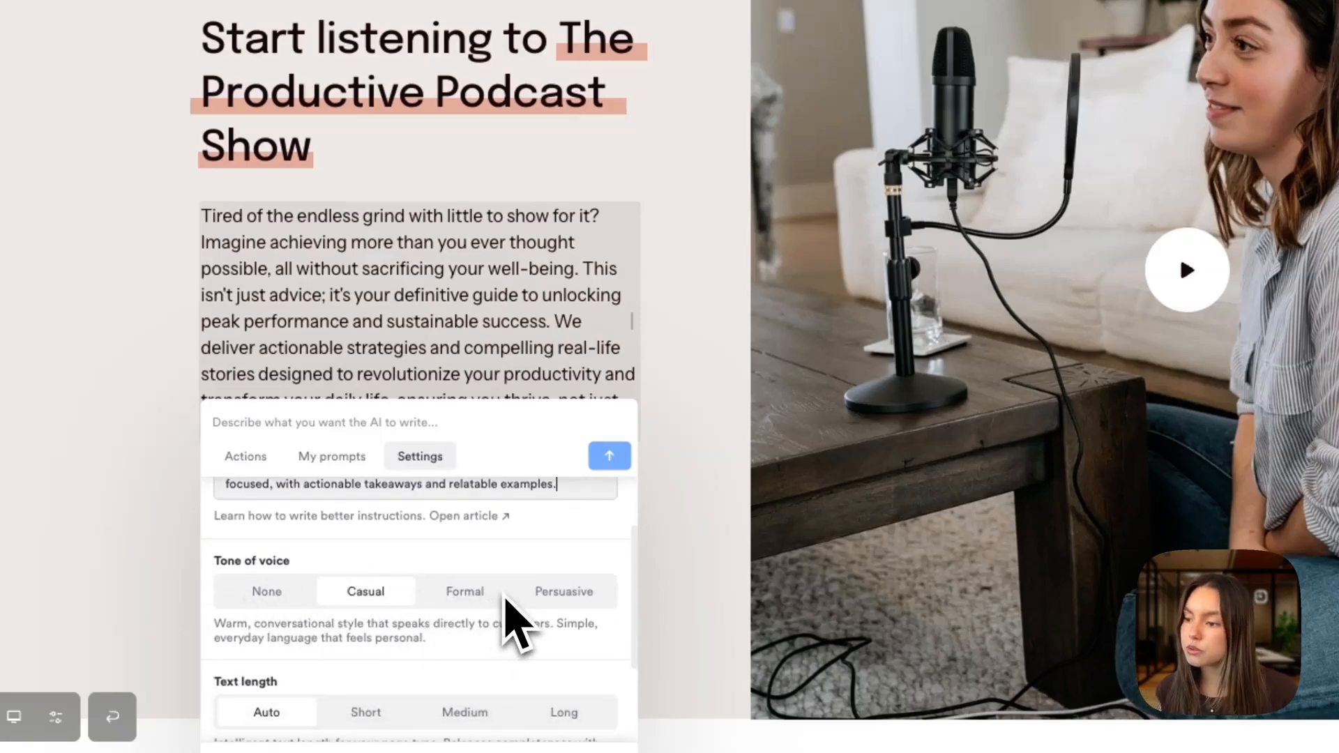
{"action": "scroll", "coordinate": [508, 619], "scroll_direction": "down", "scroll_amount": 2}
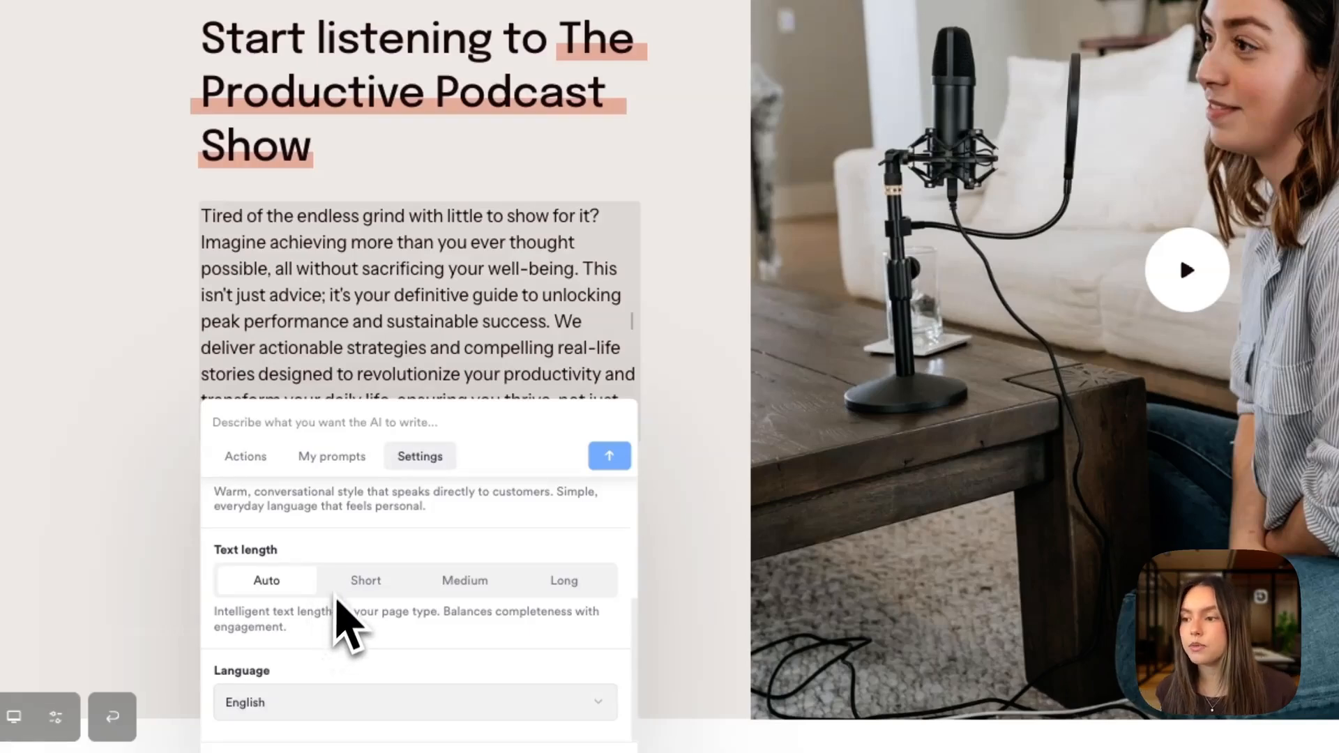
{"action": "left_click", "coordinate": [322, 715]}
{"action": "left_click", "coordinate": [530, 701]}
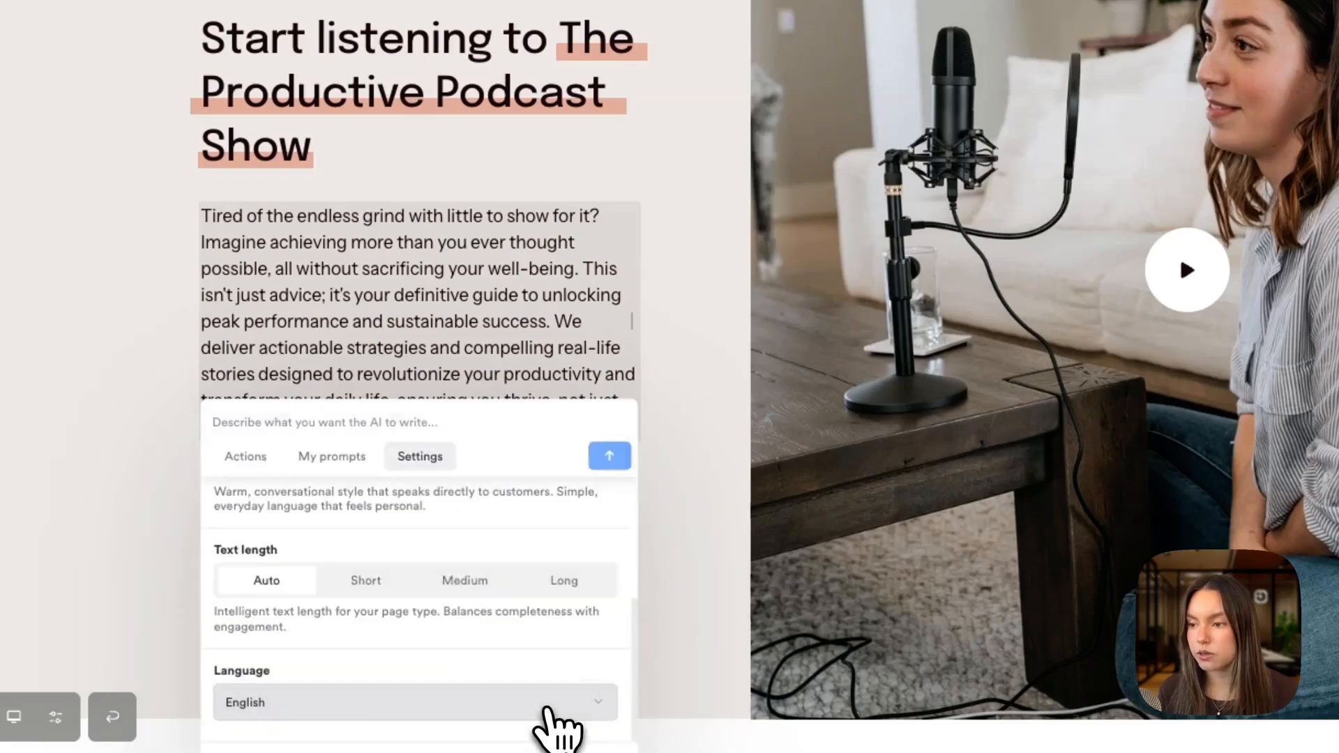
{"action": "scroll", "coordinate": [469, 578], "scroll_direction": "up", "scroll_amount": 1}
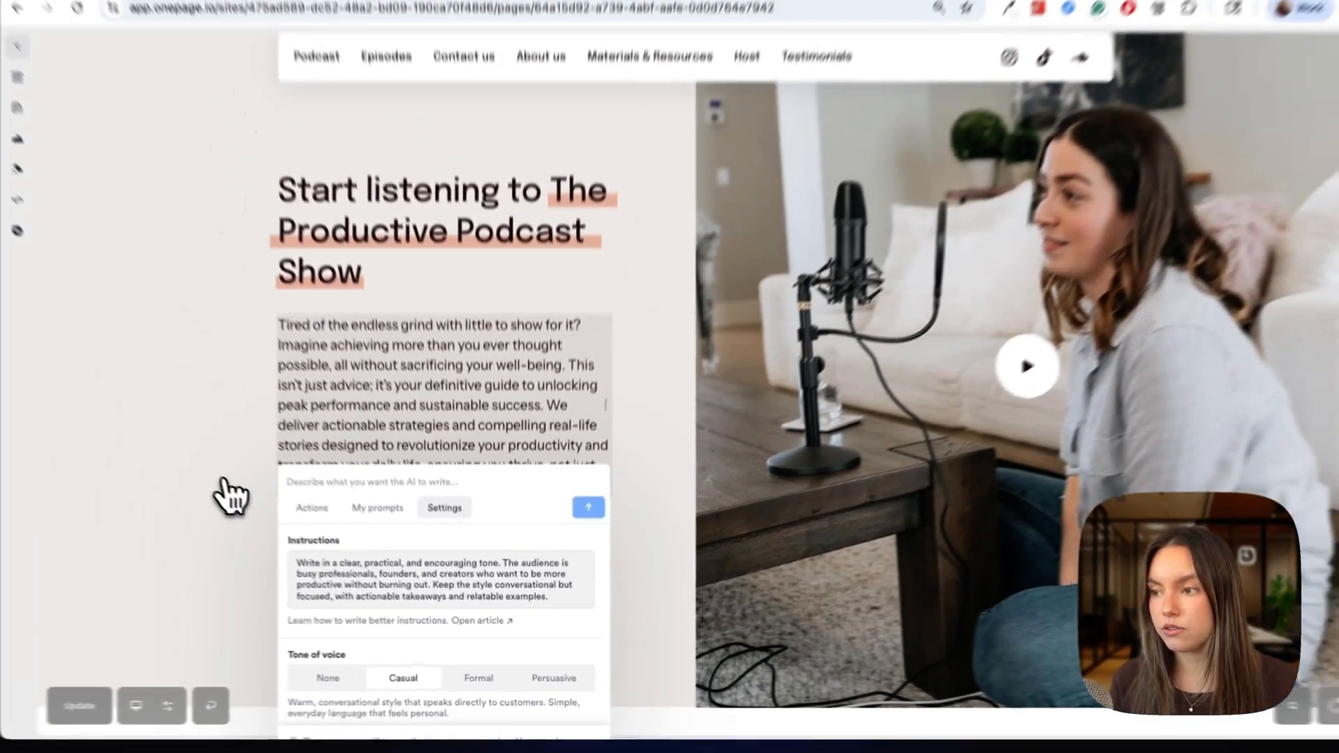
{"action": "left_click", "coordinate": [124, 408]}
- Rewrite the paragraph under "About The Productive Podcast Show" with the AI Writer's Quick improve action and accept the generated text
{"action": "scroll", "coordinate": [557, 340], "scroll_direction": "down", "scroll_amount": 6}
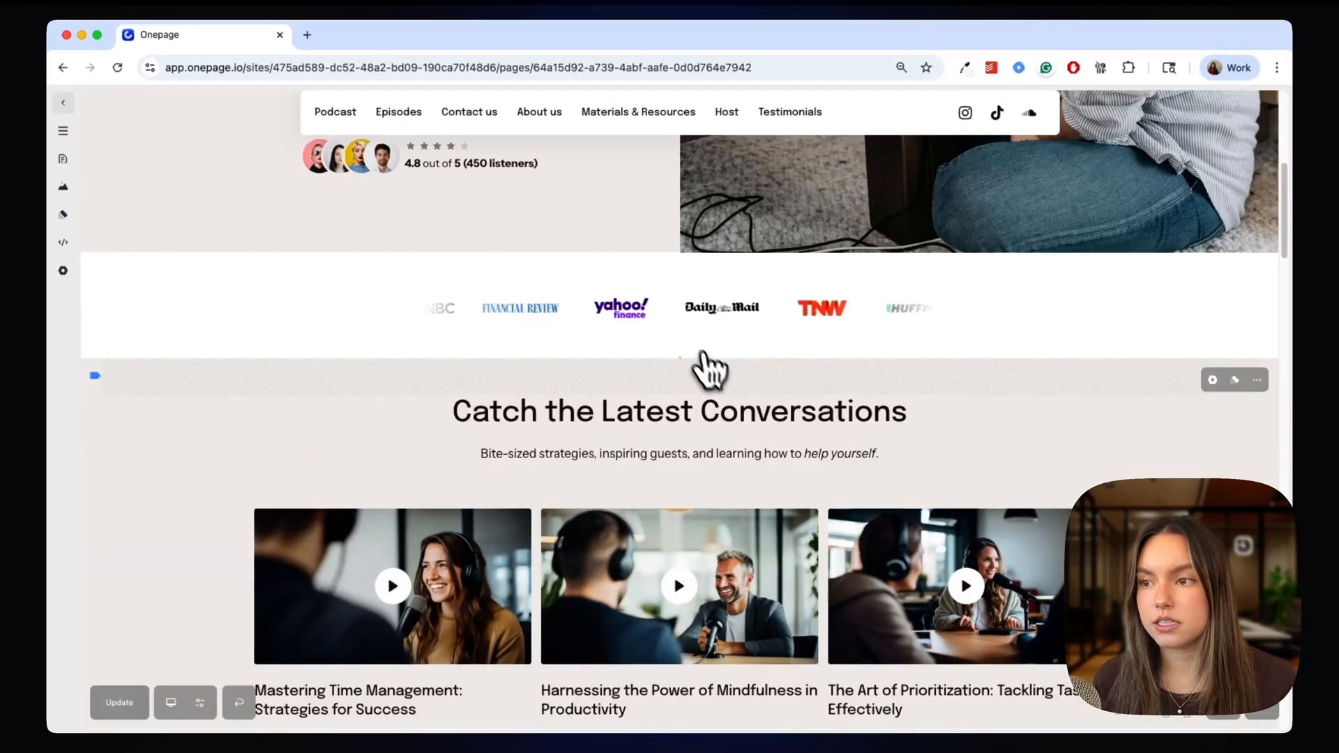
{"action": "scroll", "coordinate": [708, 370], "scroll_direction": "down", "scroll_amount": 10}
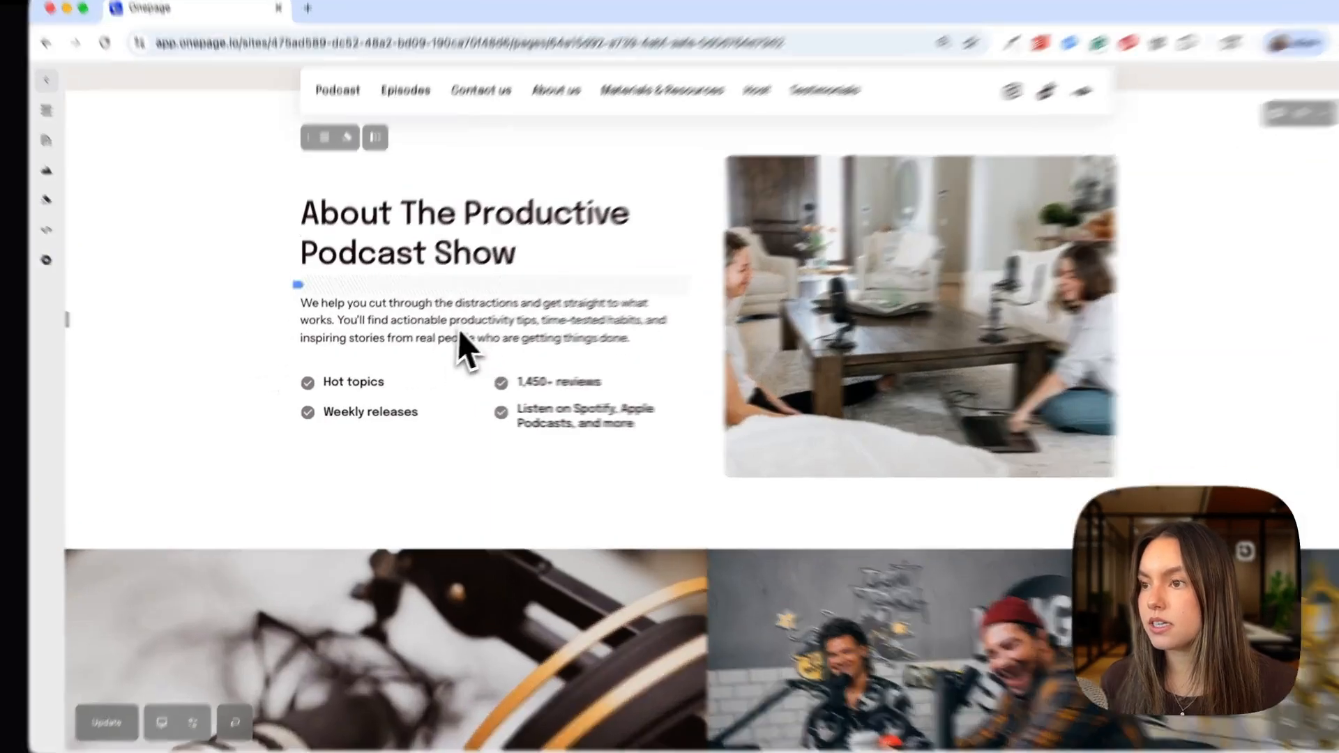
{"action": "left_click", "coordinate": [407, 329]}
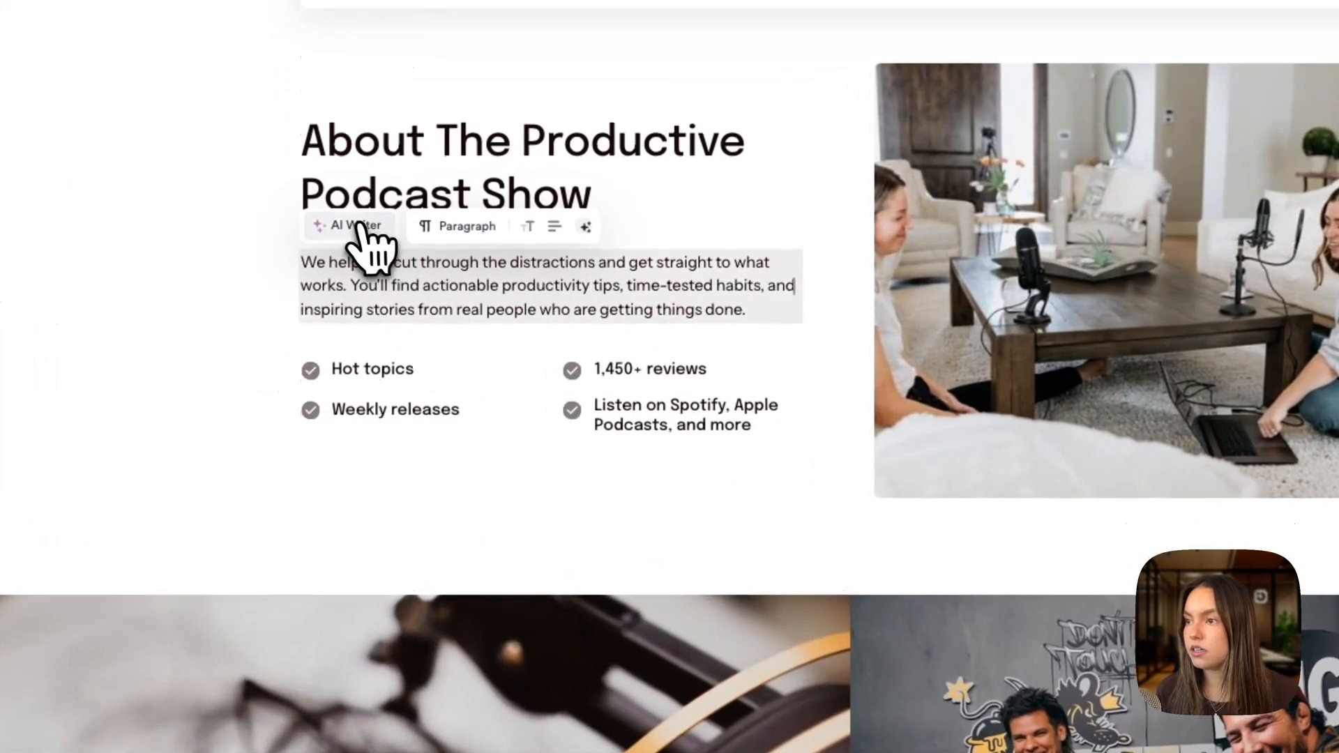
{"action": "left_click", "coordinate": [362, 236]}
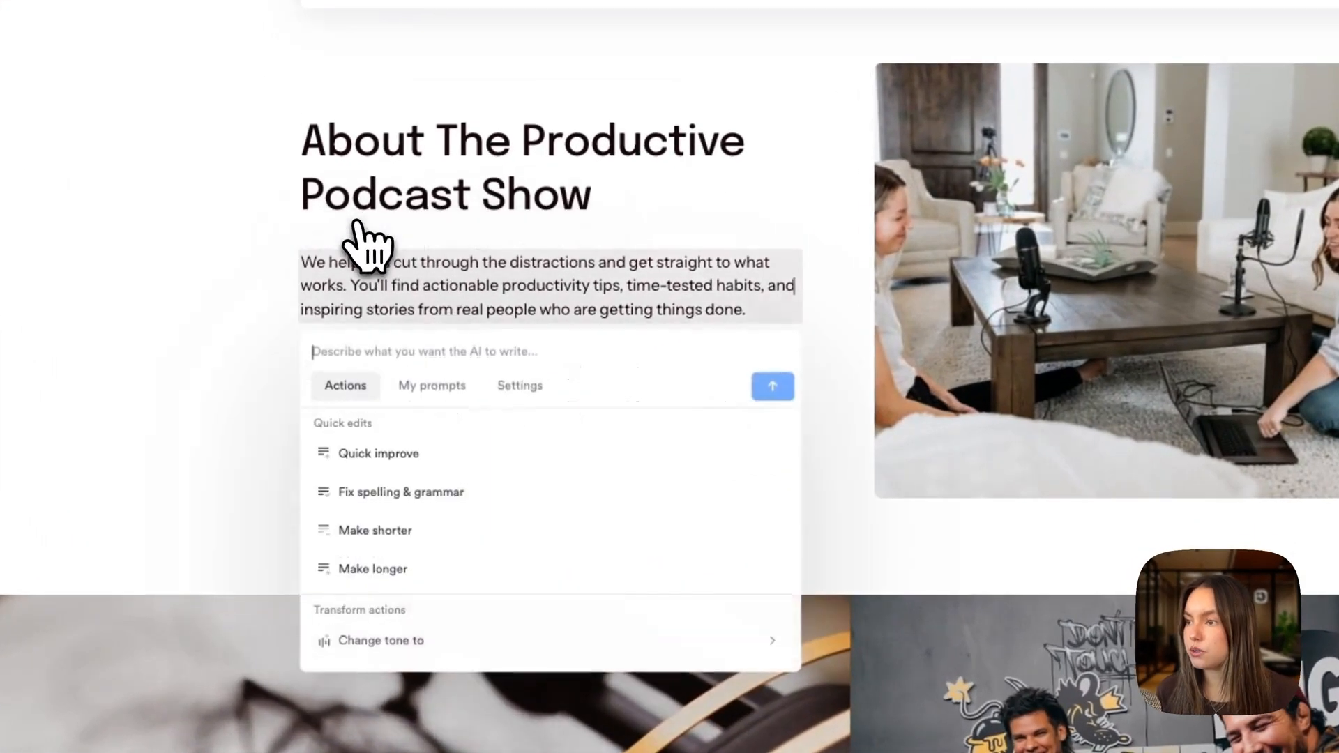
{"action": "left_click", "coordinate": [468, 464]}
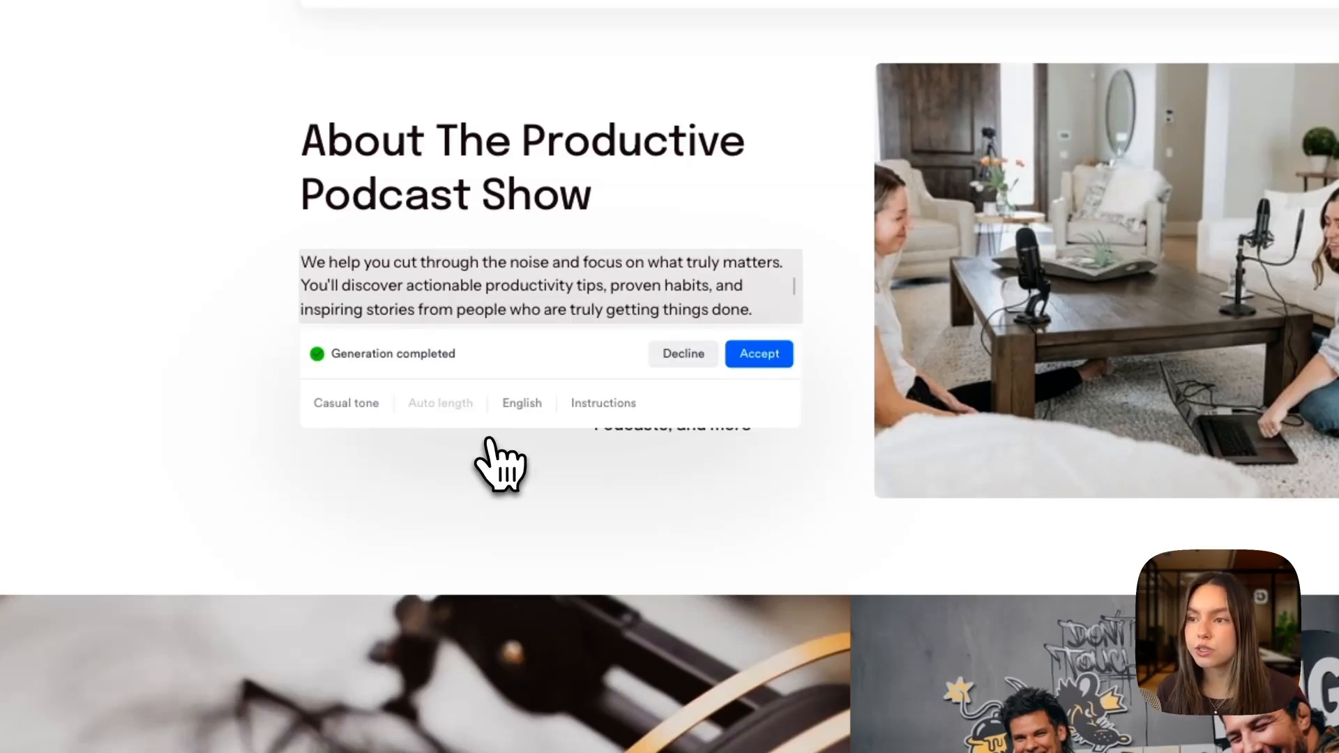
{"action": "left_click", "coordinate": [750, 356]}
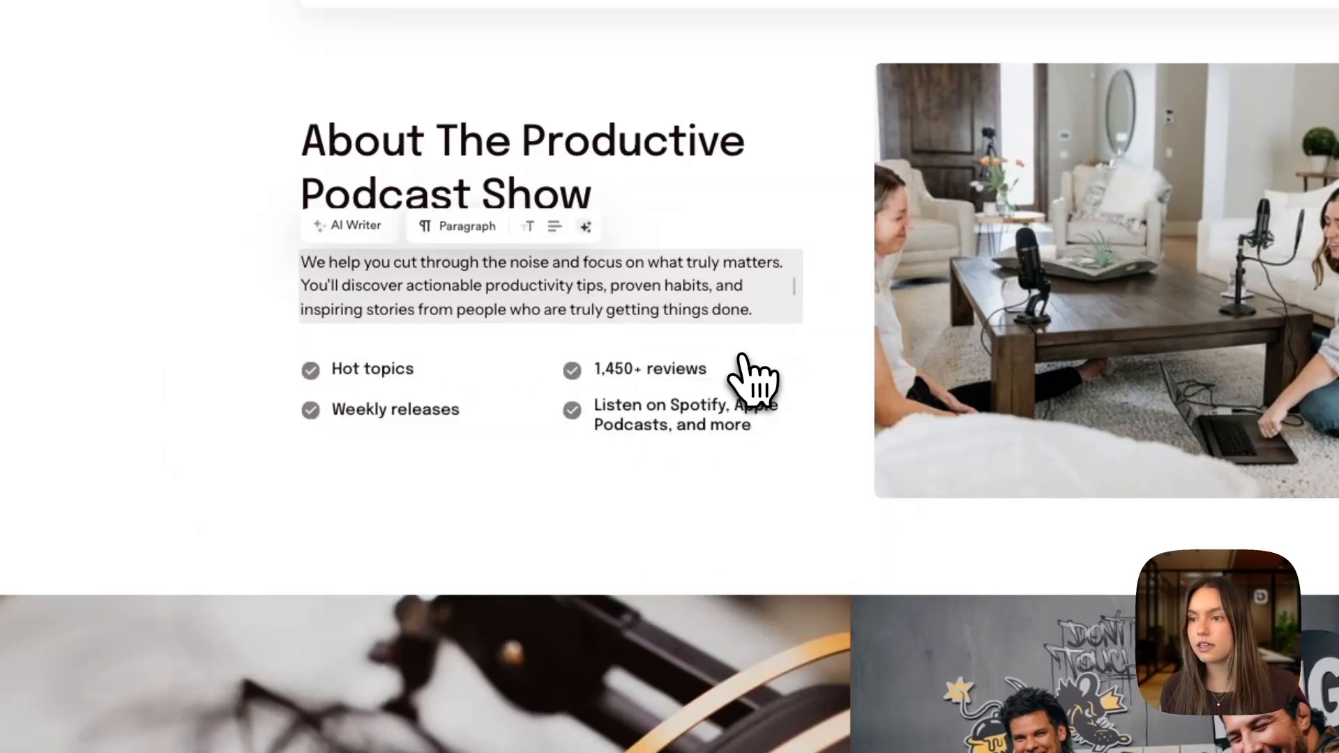
{"action": "left_click", "coordinate": [345, 506]}
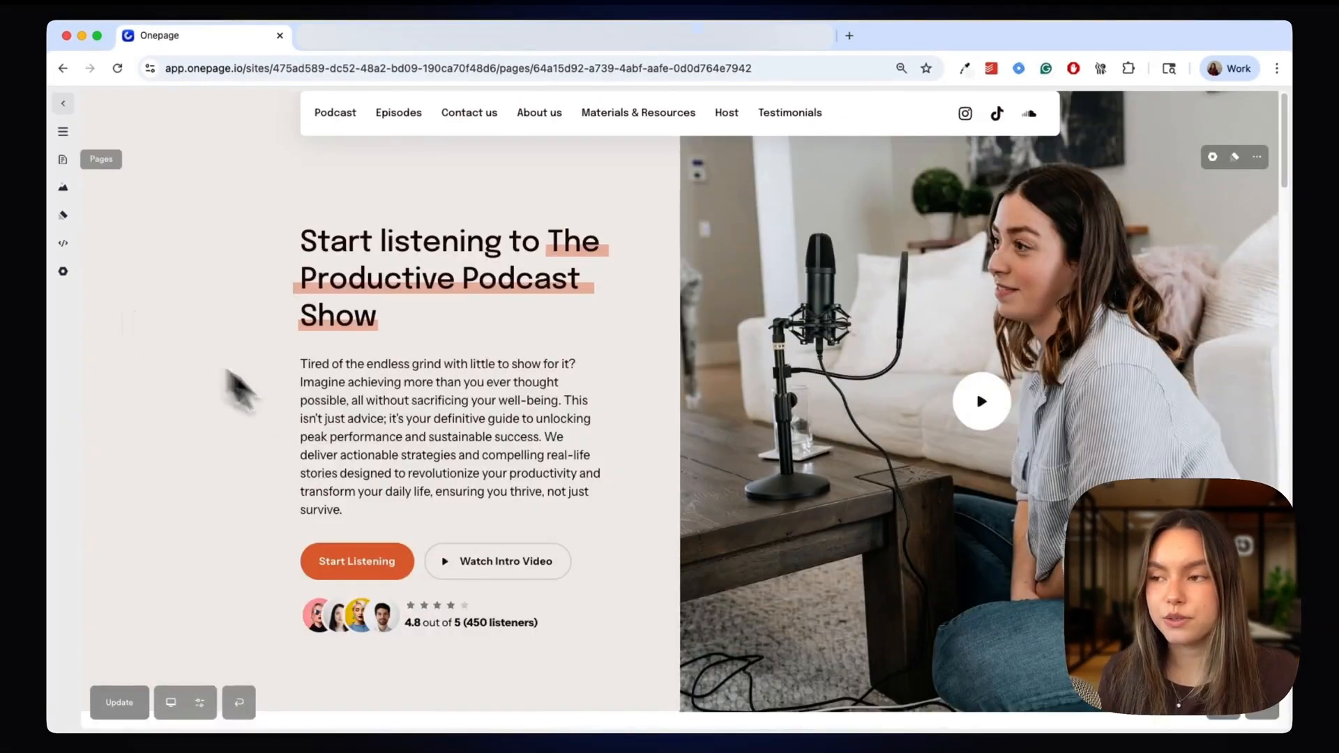
- Switch from the Podcast page to the aboutus page and dismiss the open AI Writer
{"action": "left_click", "coordinate": [337, 427]}
{"action": "left_click", "coordinate": [342, 350]}
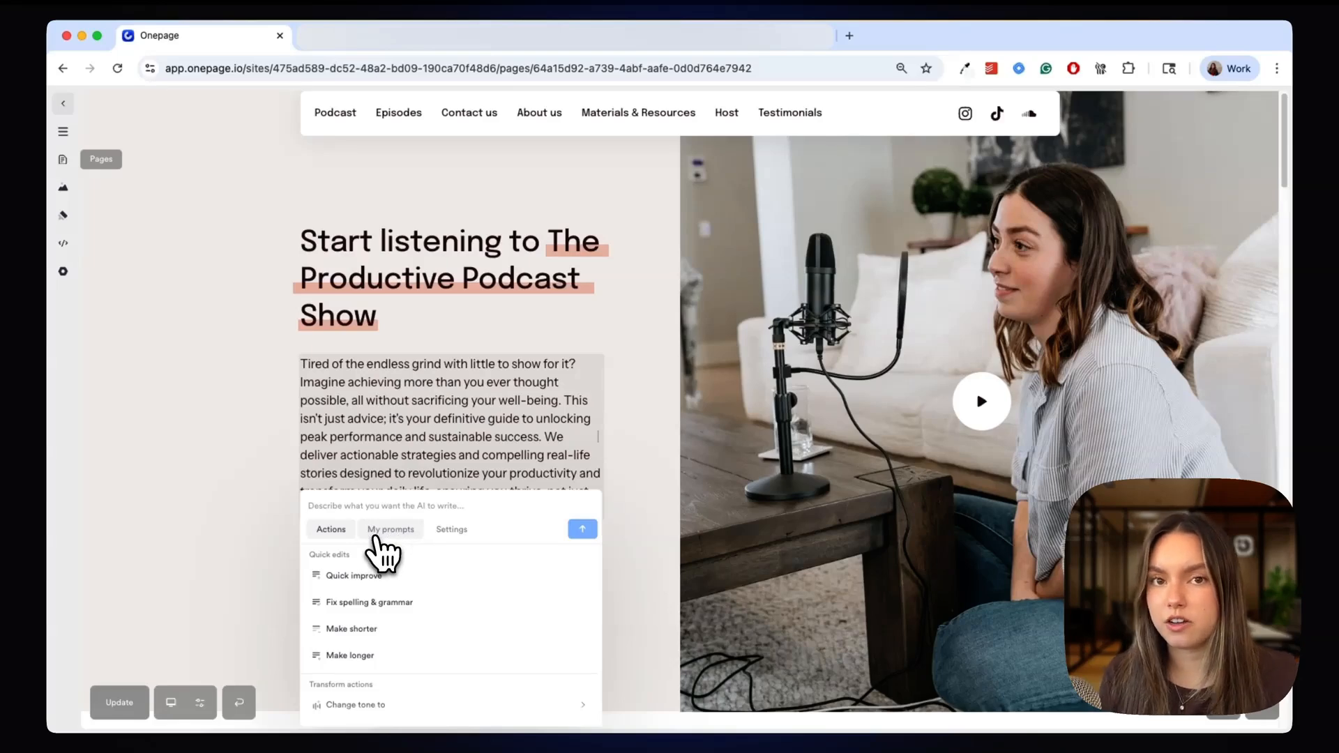
{"action": "left_click", "coordinate": [63, 159]}
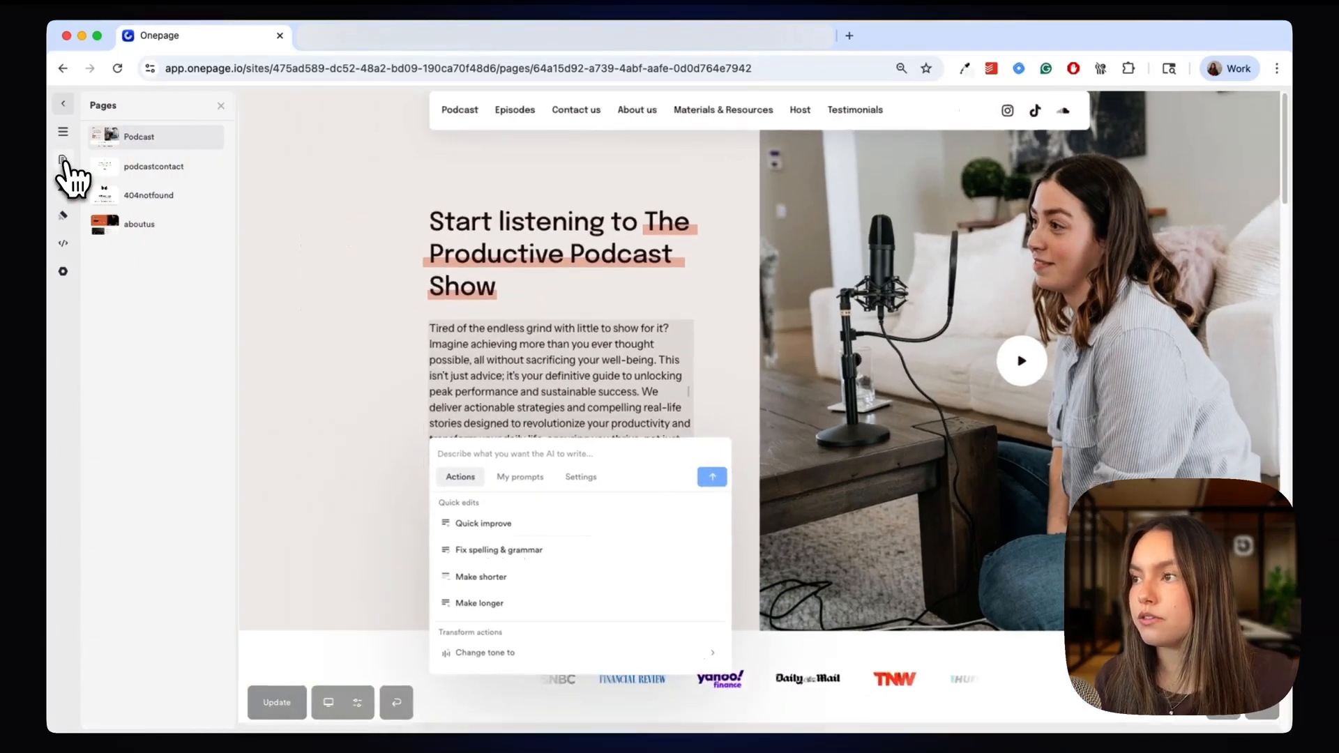
{"action": "left_click", "coordinate": [119, 230]}
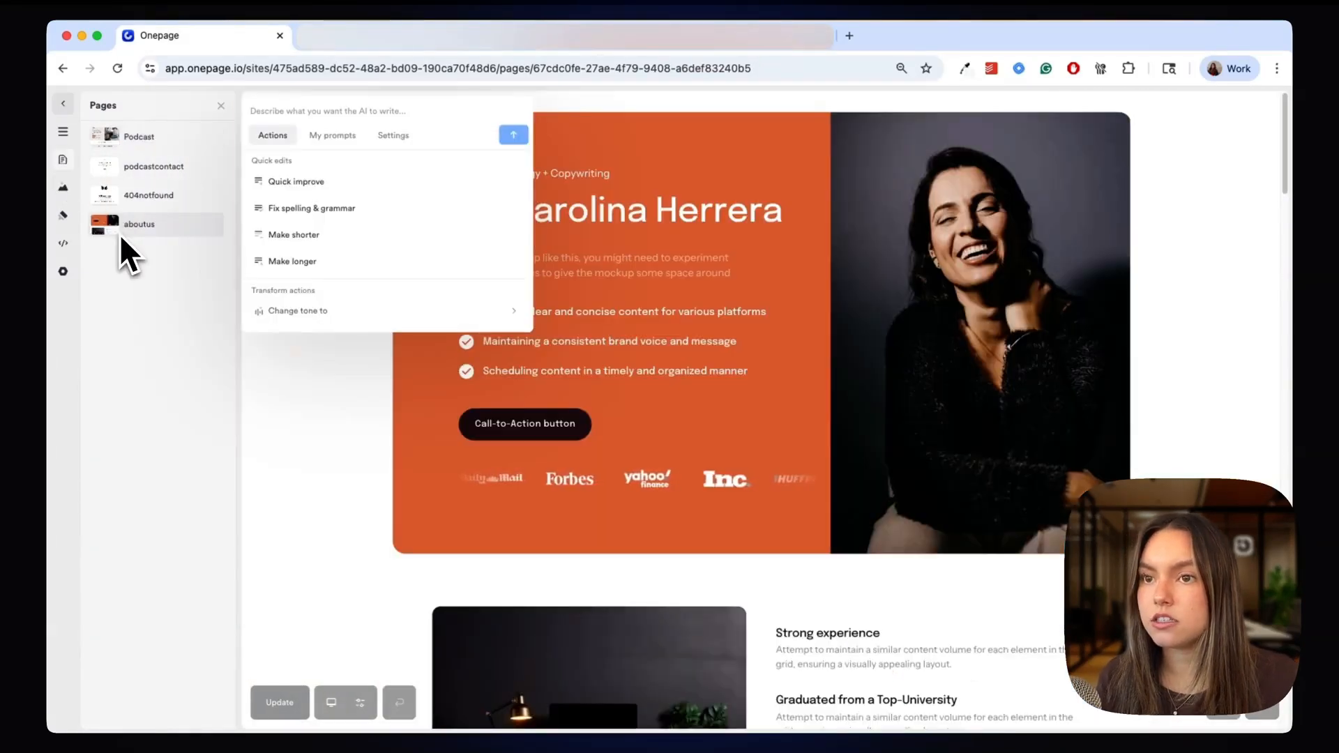
{"action": "left_click", "coordinate": [316, 407]}
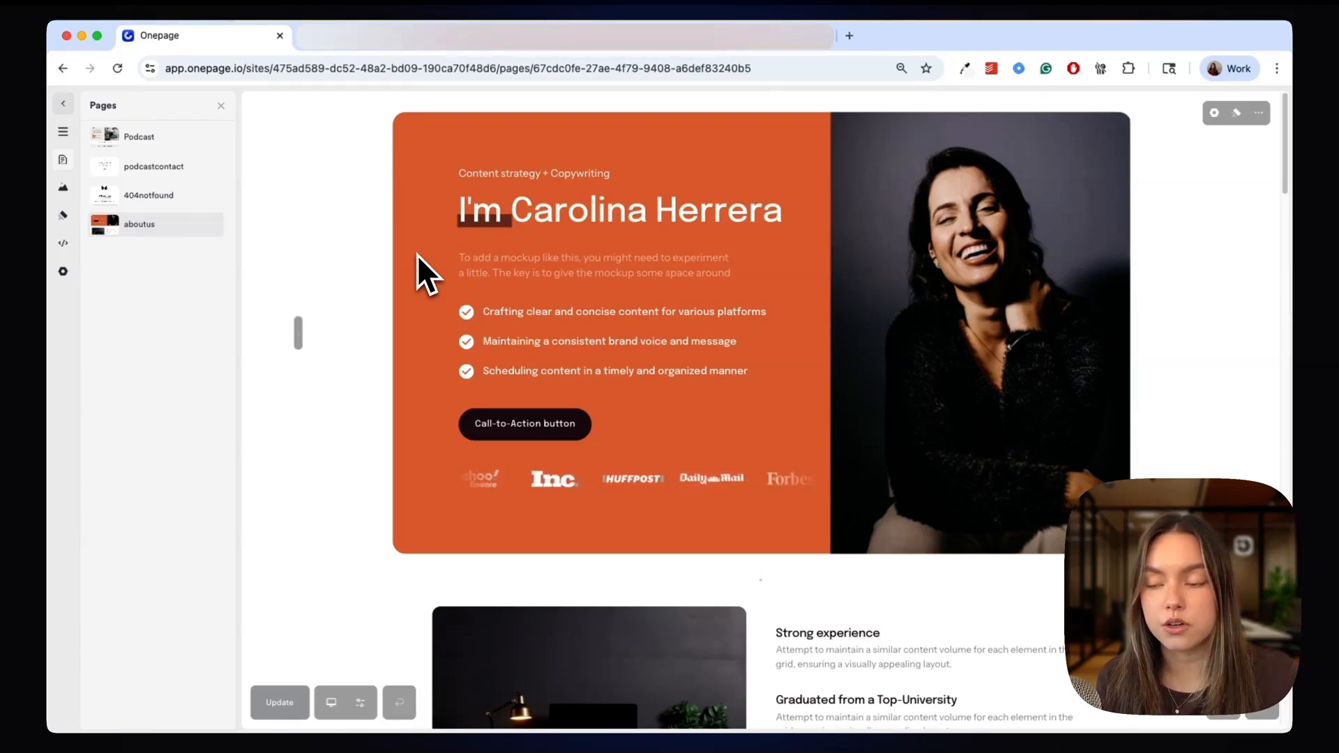
{"action": "scroll", "coordinate": [419, 272], "scroll_direction": "down", "scroll_amount": 2}
{"action": "scroll", "coordinate": [419, 275], "scroll_direction": "up", "scroll_amount": 2}
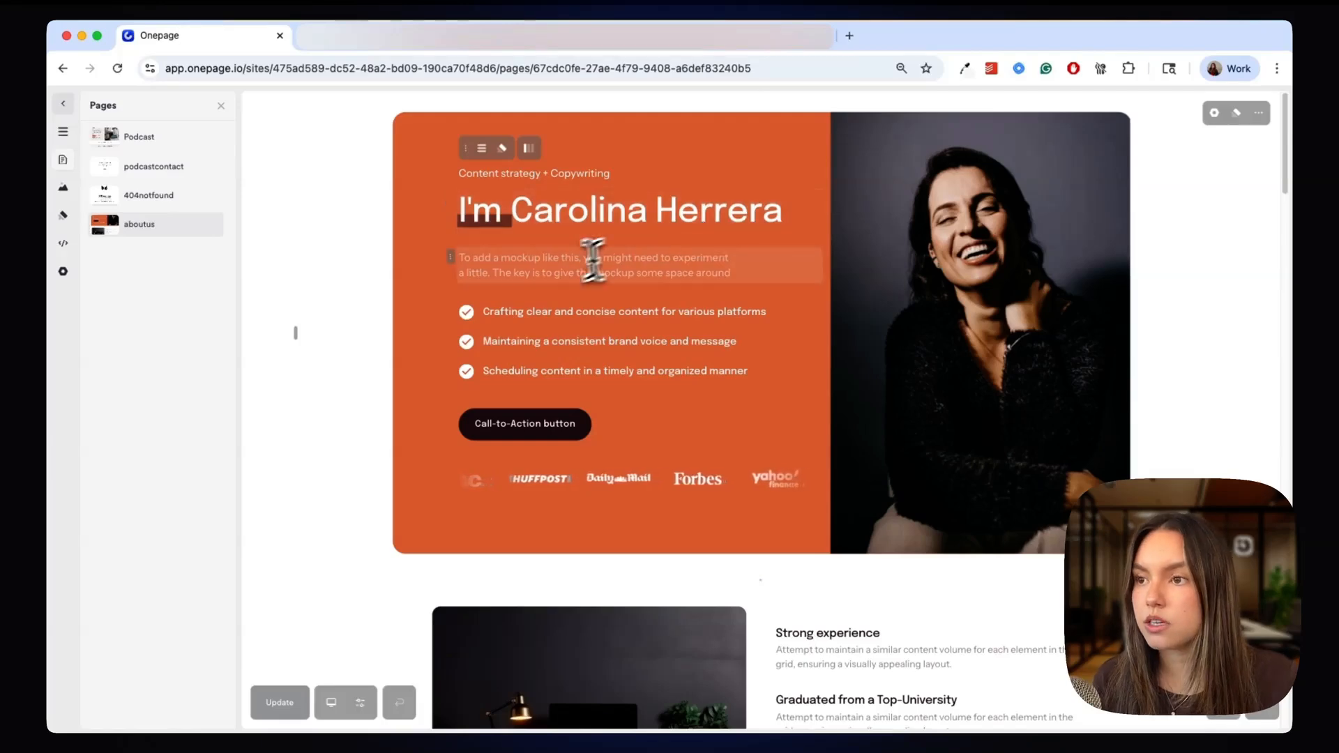
- Save an AI Writer prompt titled "Journey" requesting text on how a podcast host started their productivity journey, optimized for search engines and well structured for visitors
{"action": "left_click", "coordinate": [553, 274]}
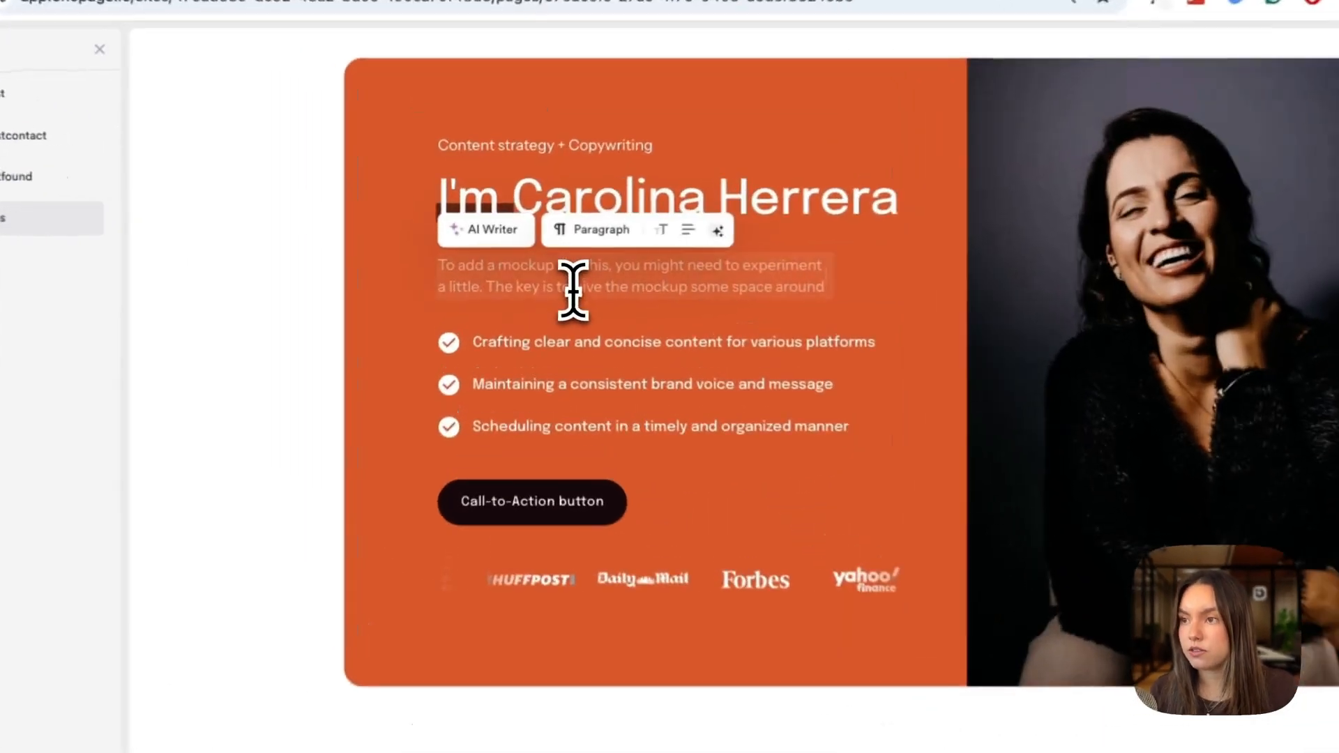
{"action": "left_click", "coordinate": [491, 232]}
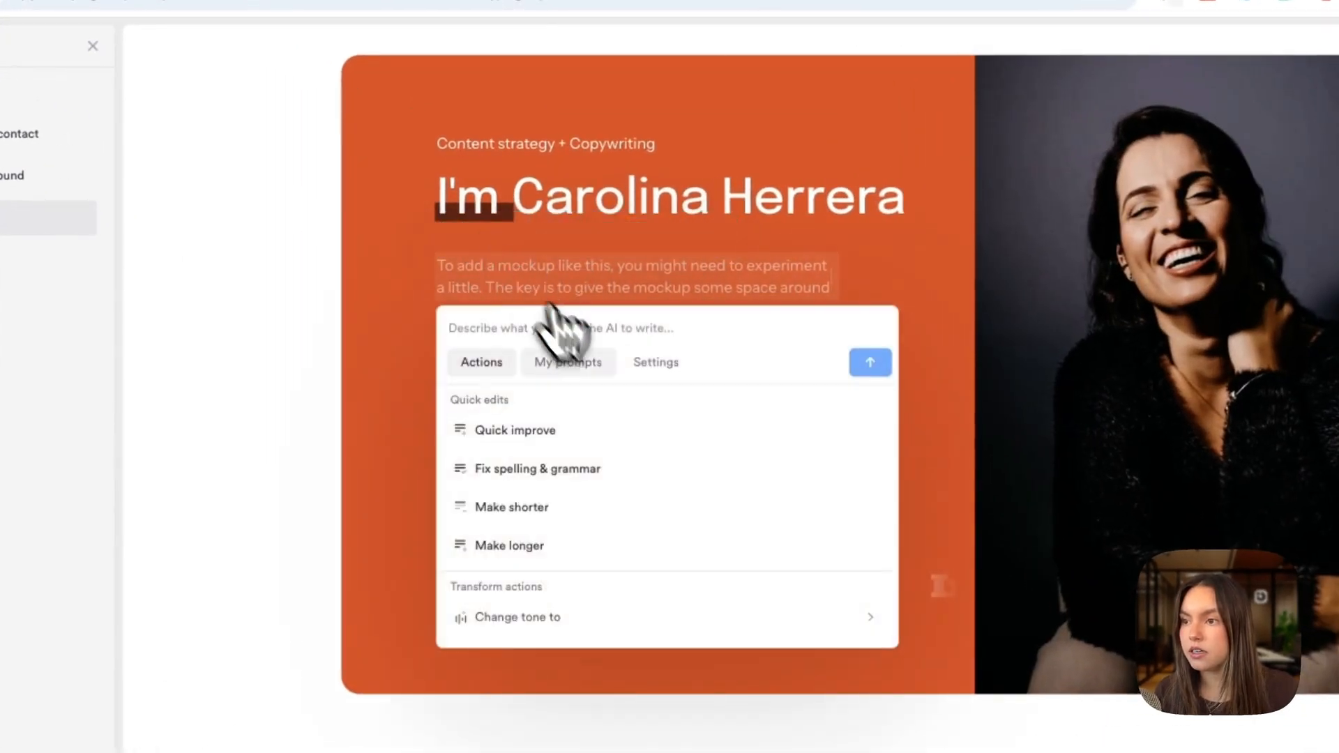
{"action": "left_click", "coordinate": [596, 364]}
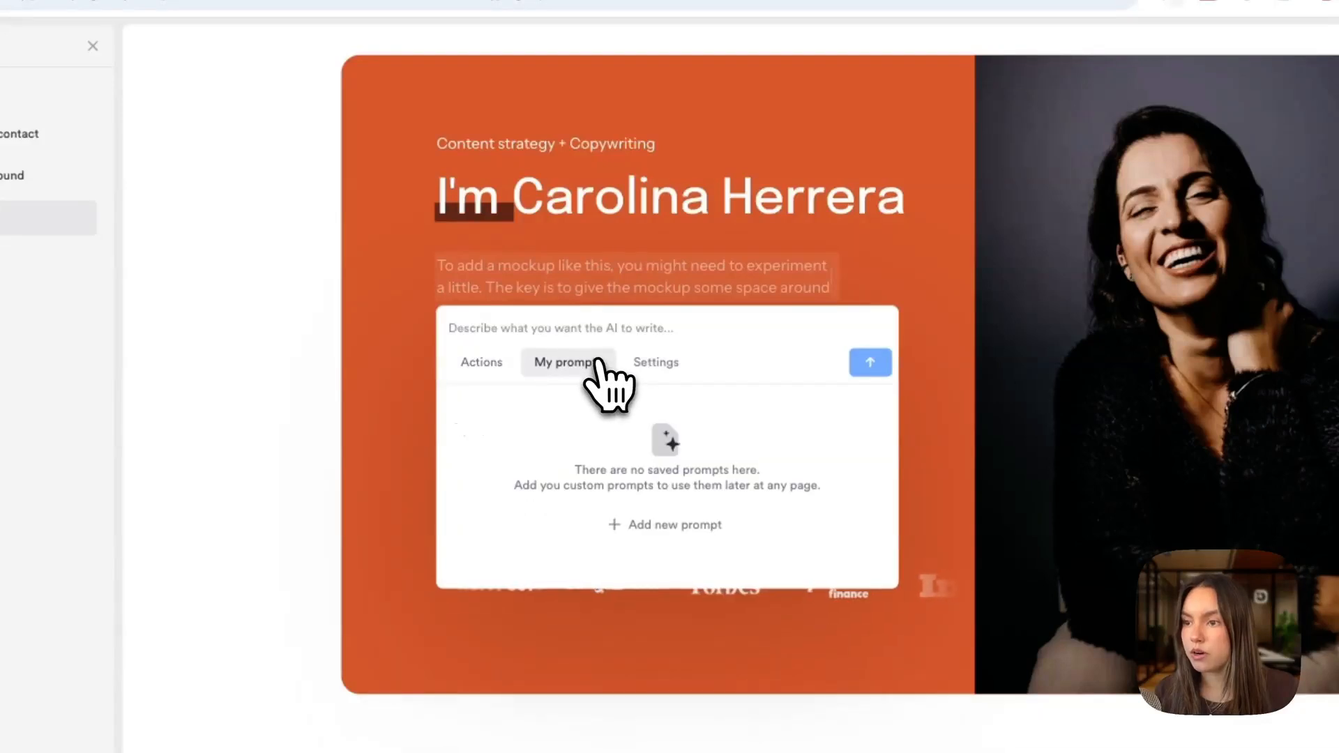
{"action": "left_click", "coordinate": [680, 526]}
{"action": "left_click", "coordinate": [568, 206]}
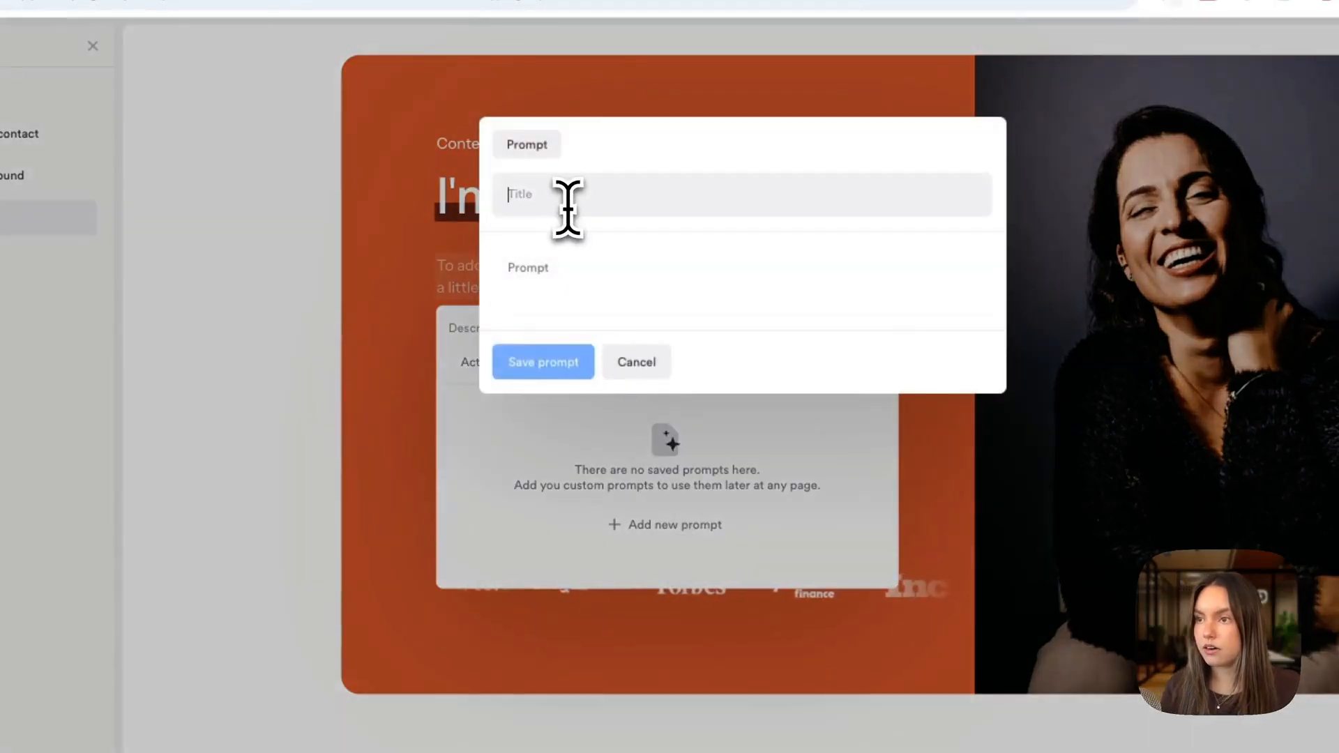
{"action": "type", "text": "Journey"}
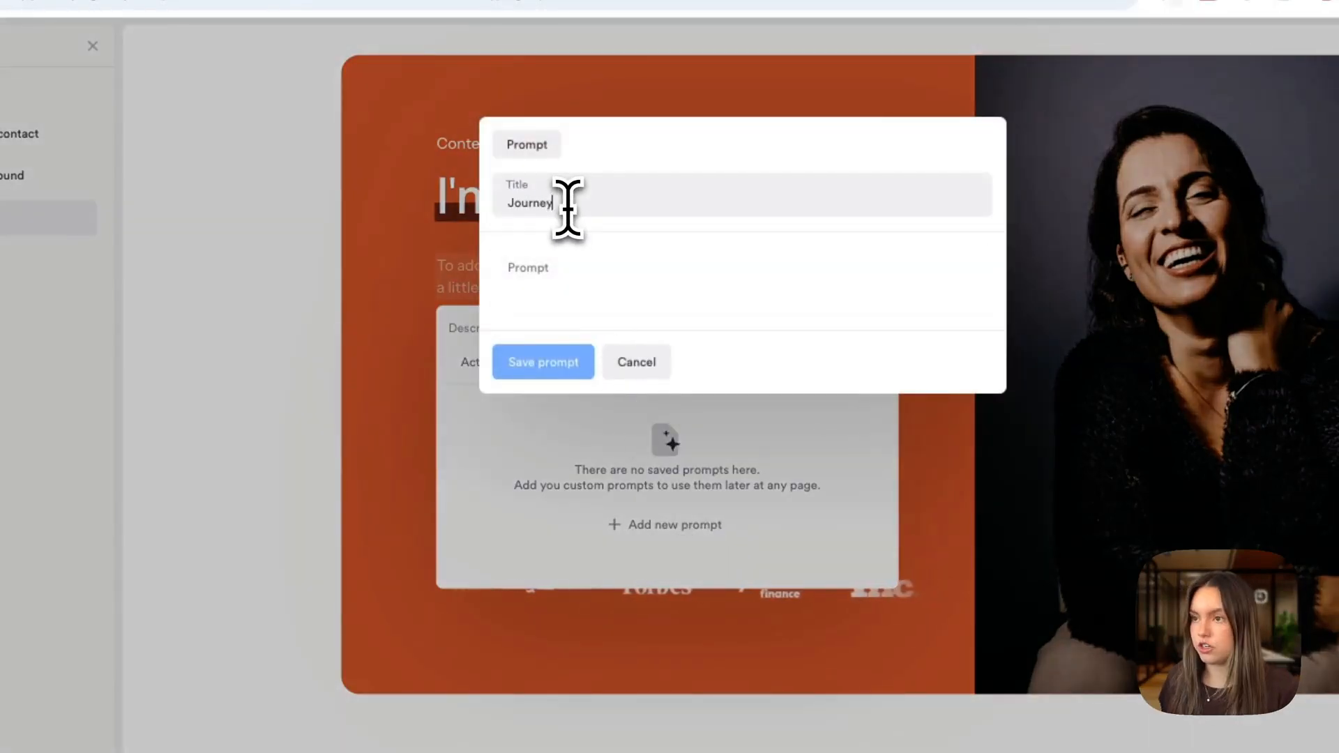
{"action": "key", "text": "Tab"}
{"action": "type", "text": "Write a text on how a podcast host started their journey in the productivity space, which is optimized for search engines and at the same time well structured for visitors"}
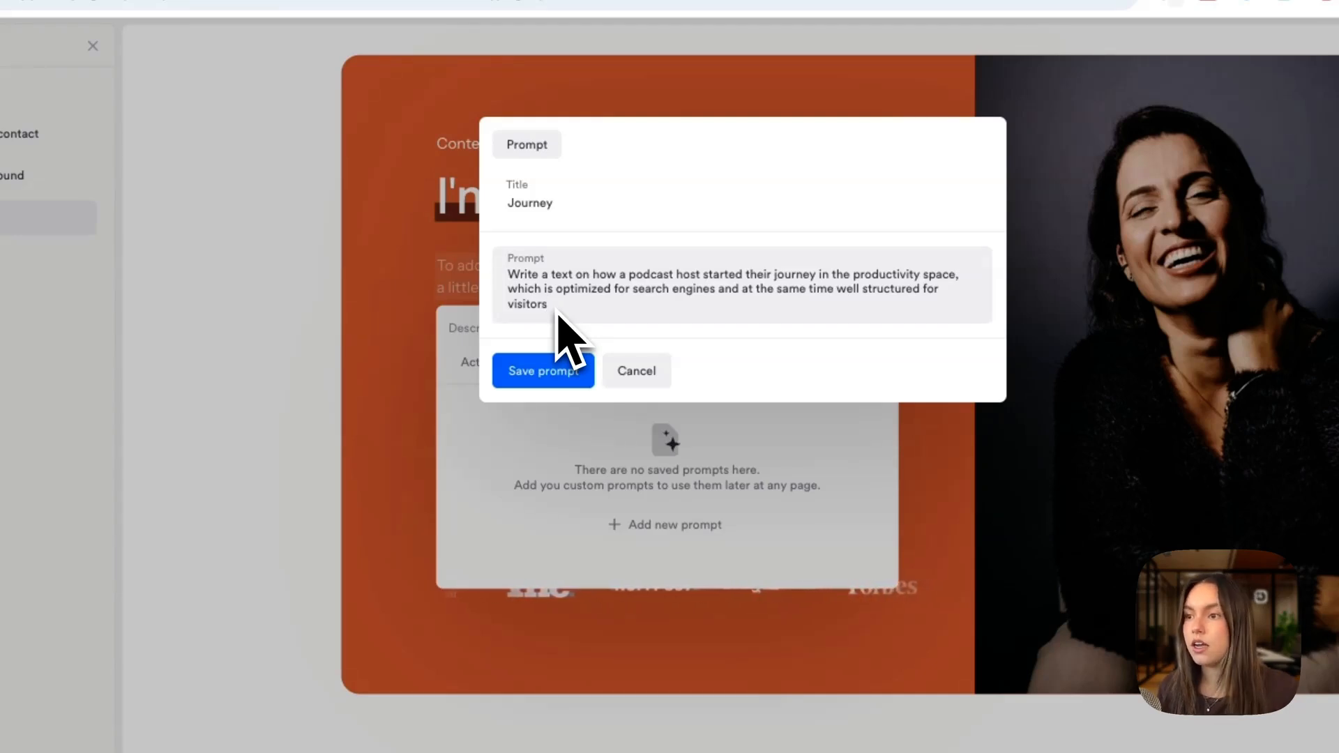
{"action": "left_click", "coordinate": [533, 373]}
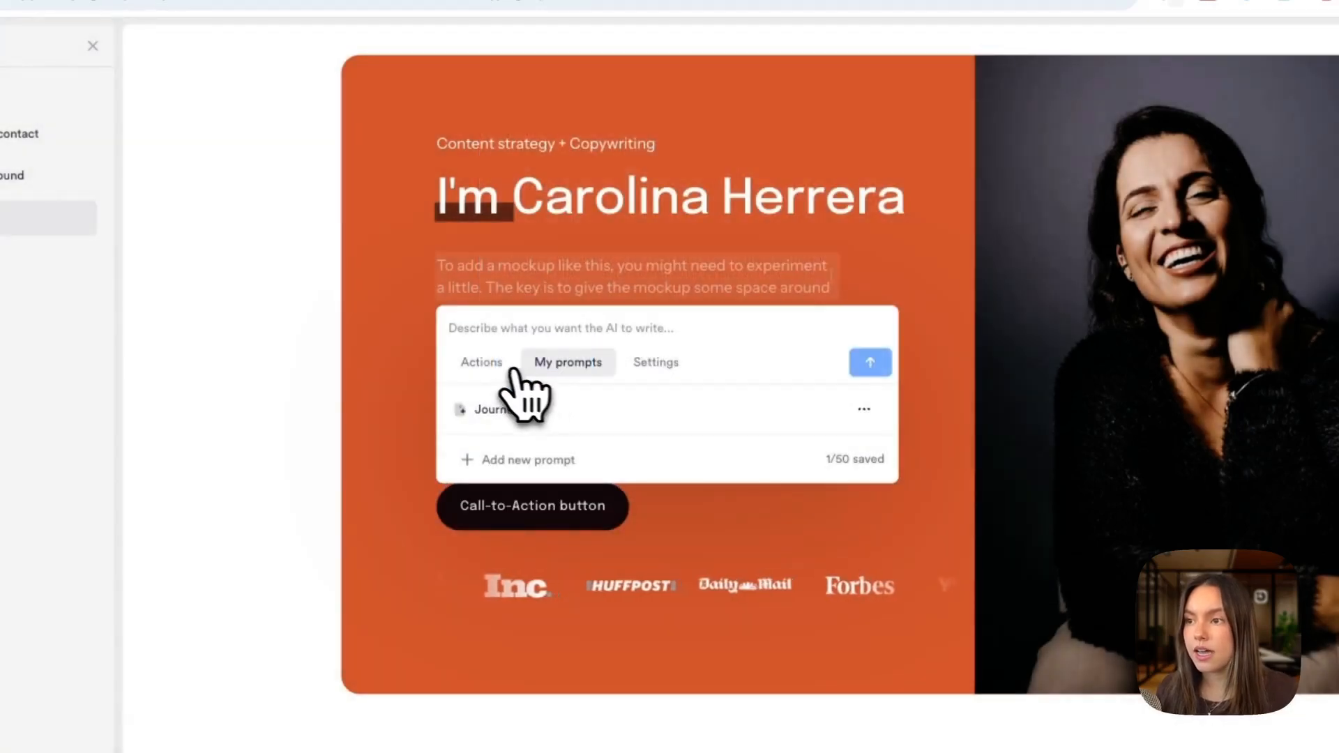
- Generate new text for the paragraph below the aboutus hero heading using the saved Journey prompt
{"action": "left_click", "coordinate": [497, 366]}
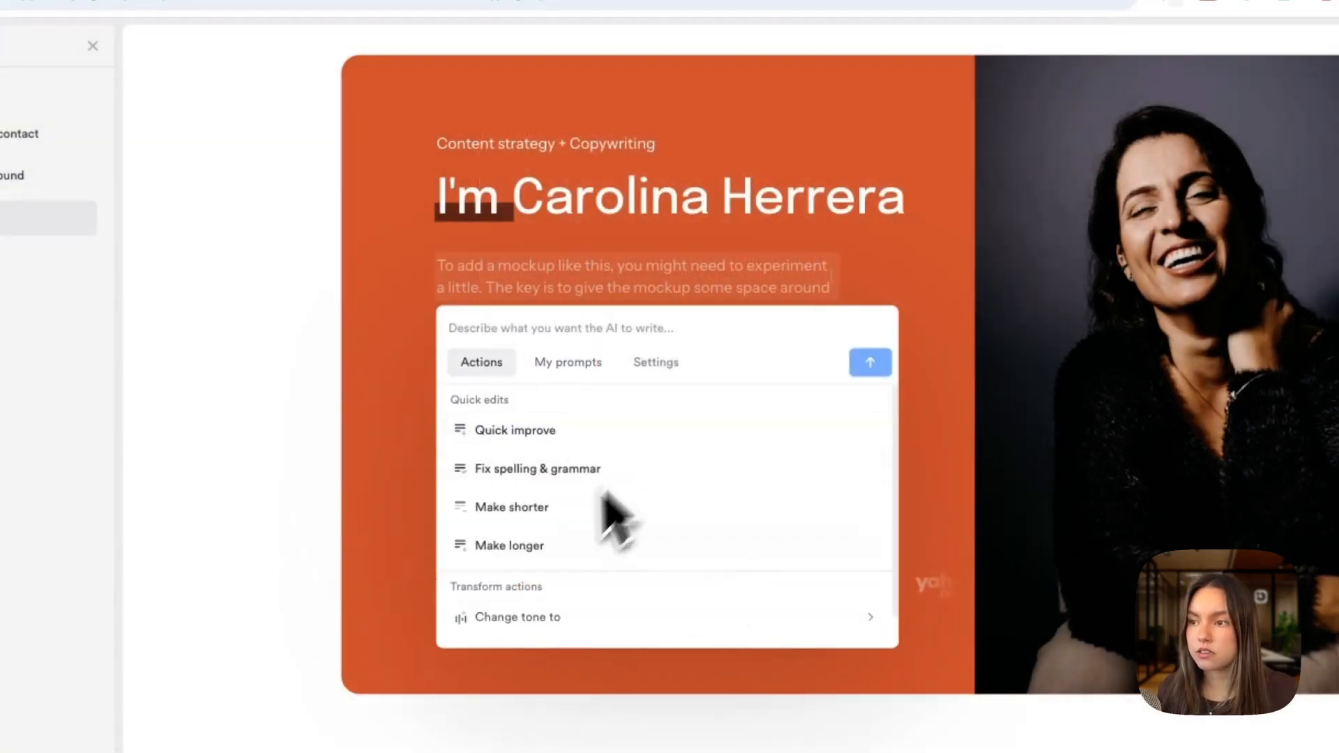
{"action": "left_click", "coordinate": [556, 367]}
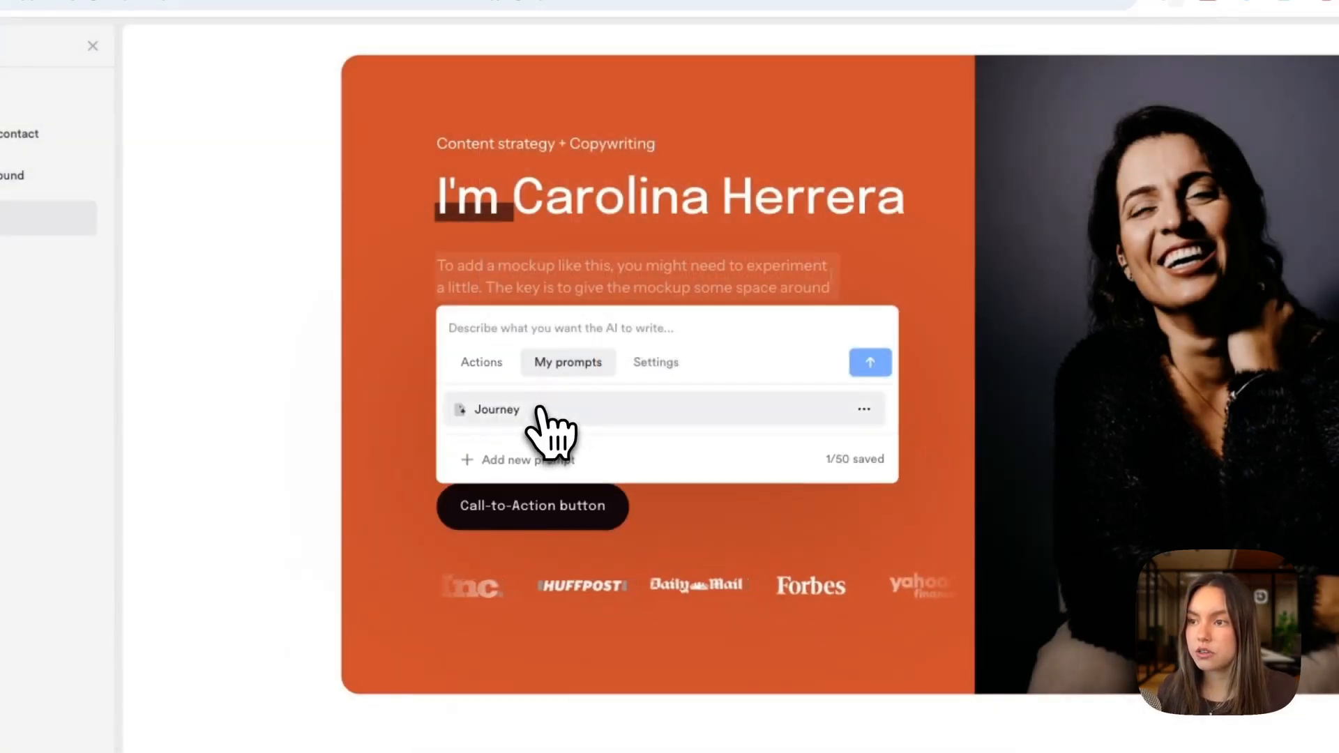
{"action": "left_click", "coordinate": [539, 410]}
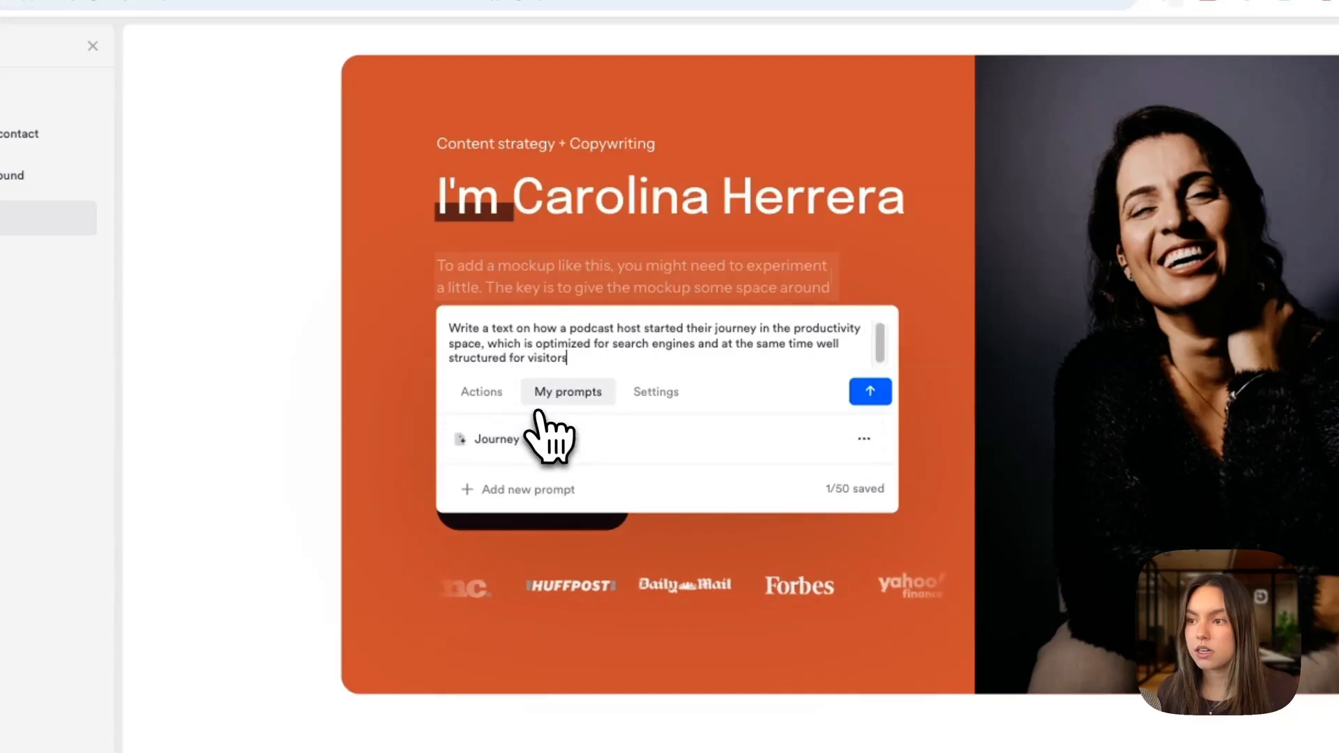
{"action": "left_click", "coordinate": [871, 392]}
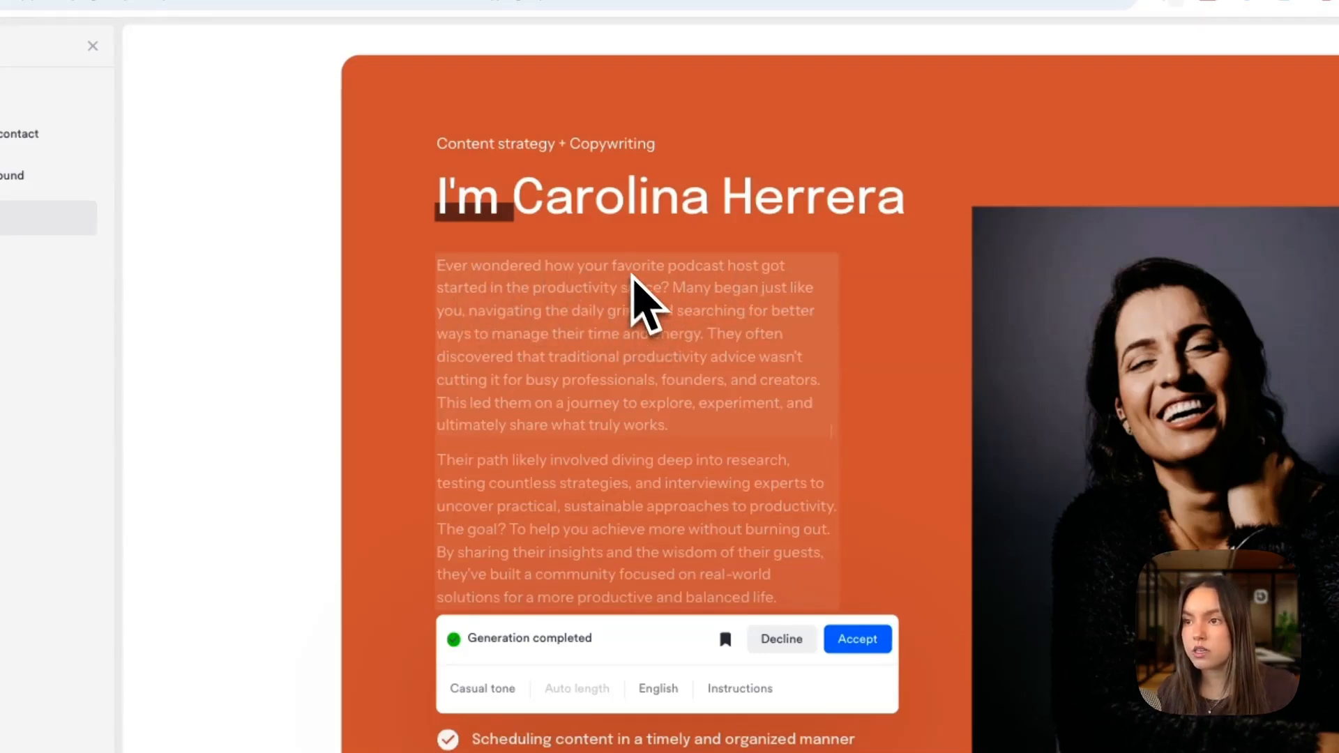
- Replace "your favorite podcast host" with "I" in the first generated sentence and accept the text
{"action": "left_click", "coordinate": [610, 269]}
{"action": "left_click_drag", "start_coordinate": [685, 271], "coordinate": [723, 274]}
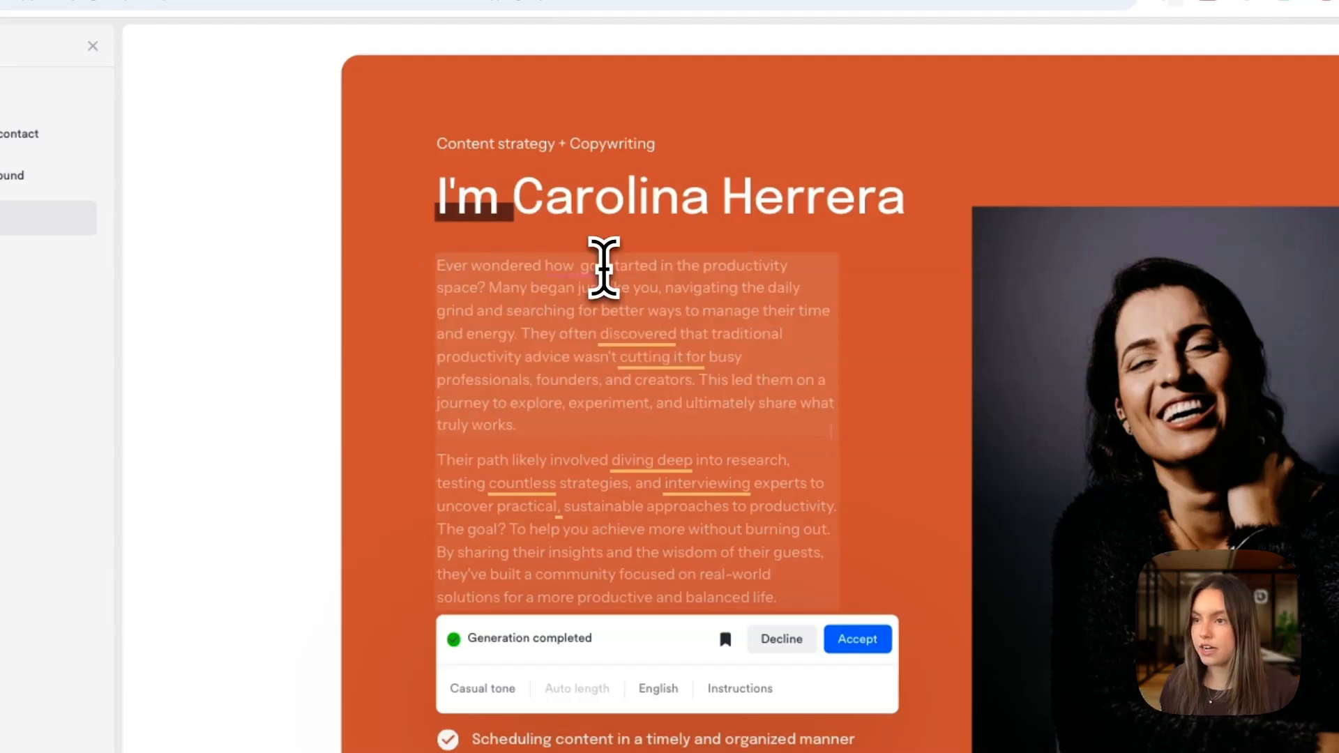
{"action": "type", "text": "I"}
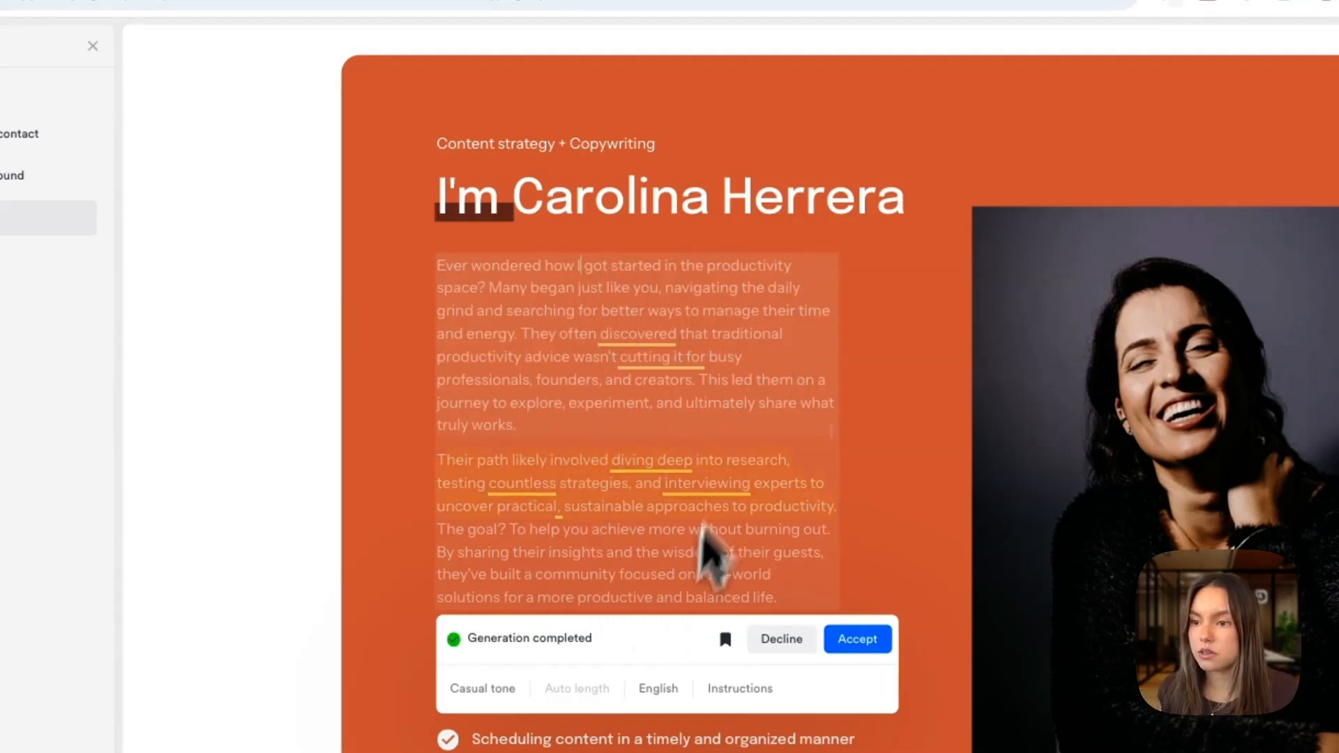
{"action": "left_click", "coordinate": [868, 640]}
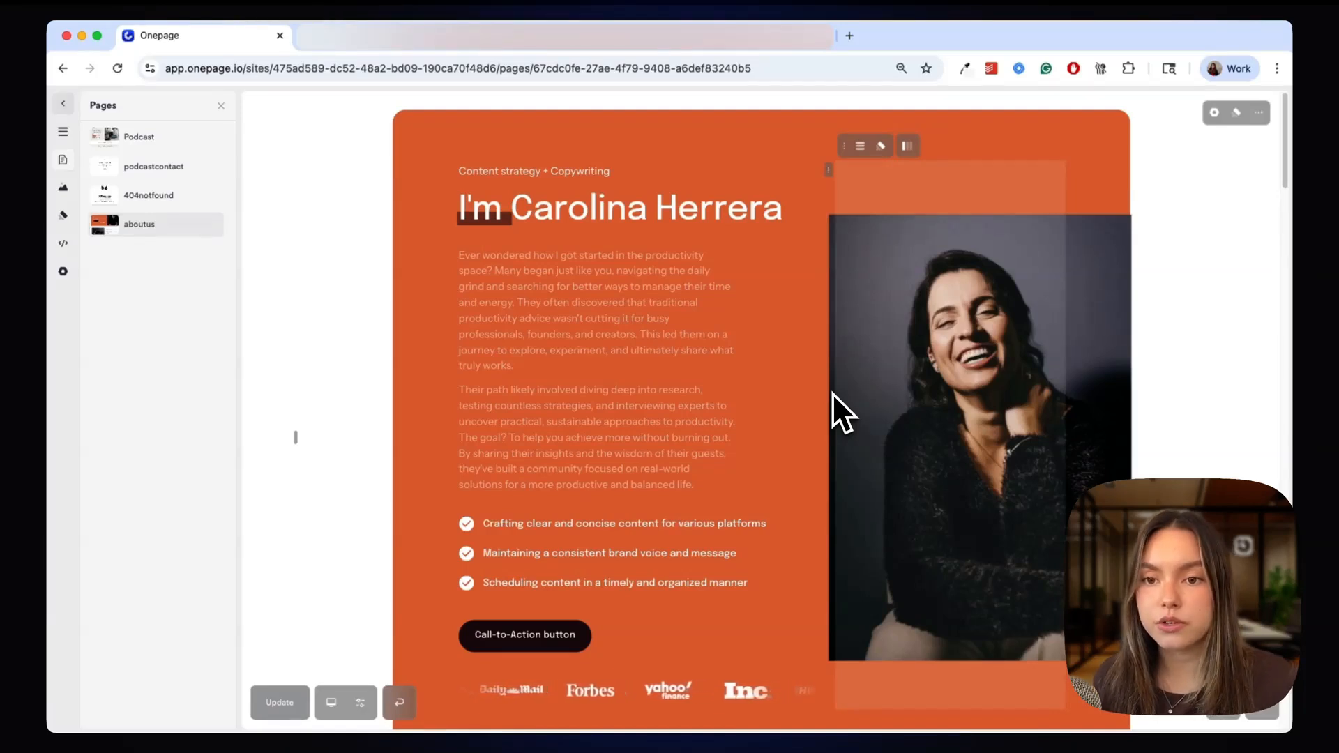
- Look over the aboutus page and reopen the AI Writer on the hero paragraph to view its prompt options
{"action": "scroll", "coordinate": [831, 394], "scroll_direction": "down", "scroll_amount": 1}
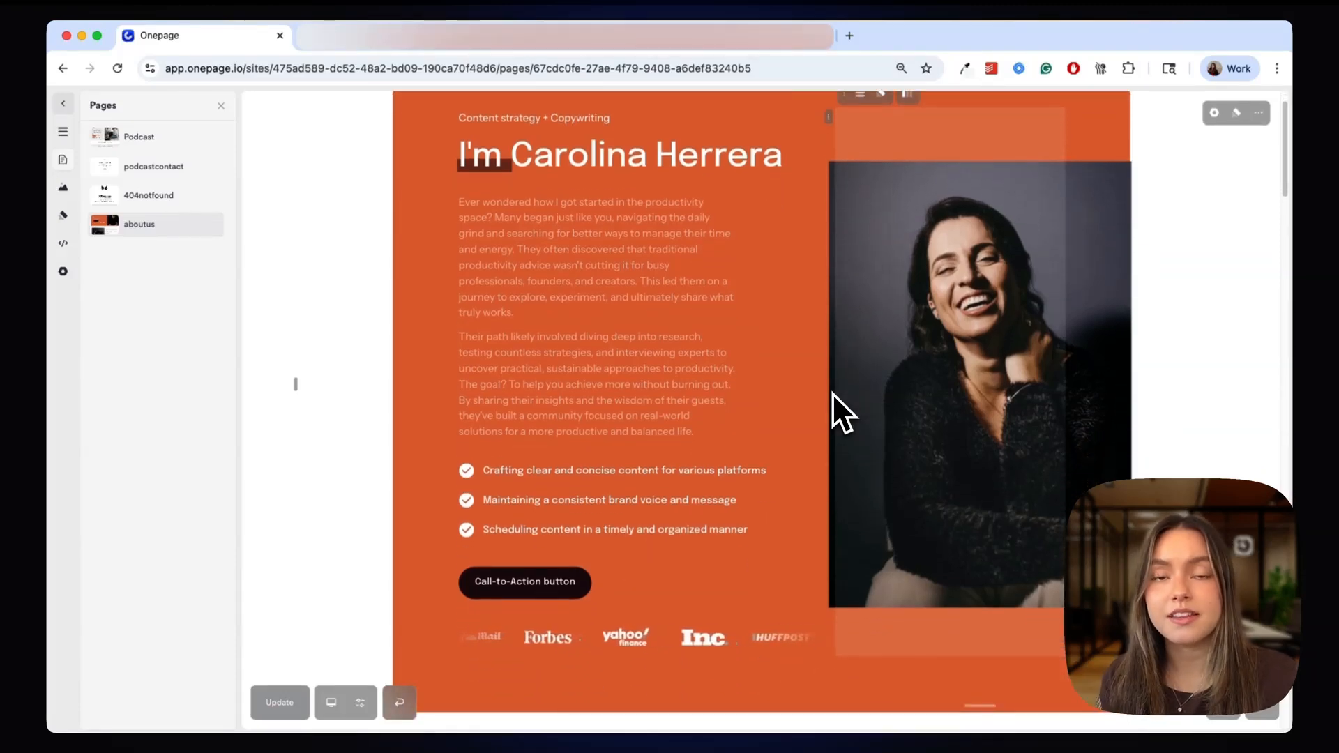
{"action": "scroll", "coordinate": [680, 392], "scroll_direction": "down", "scroll_amount": 1}
{"action": "scroll", "coordinate": [680, 392], "scroll_direction": "down", "scroll_amount": 10}
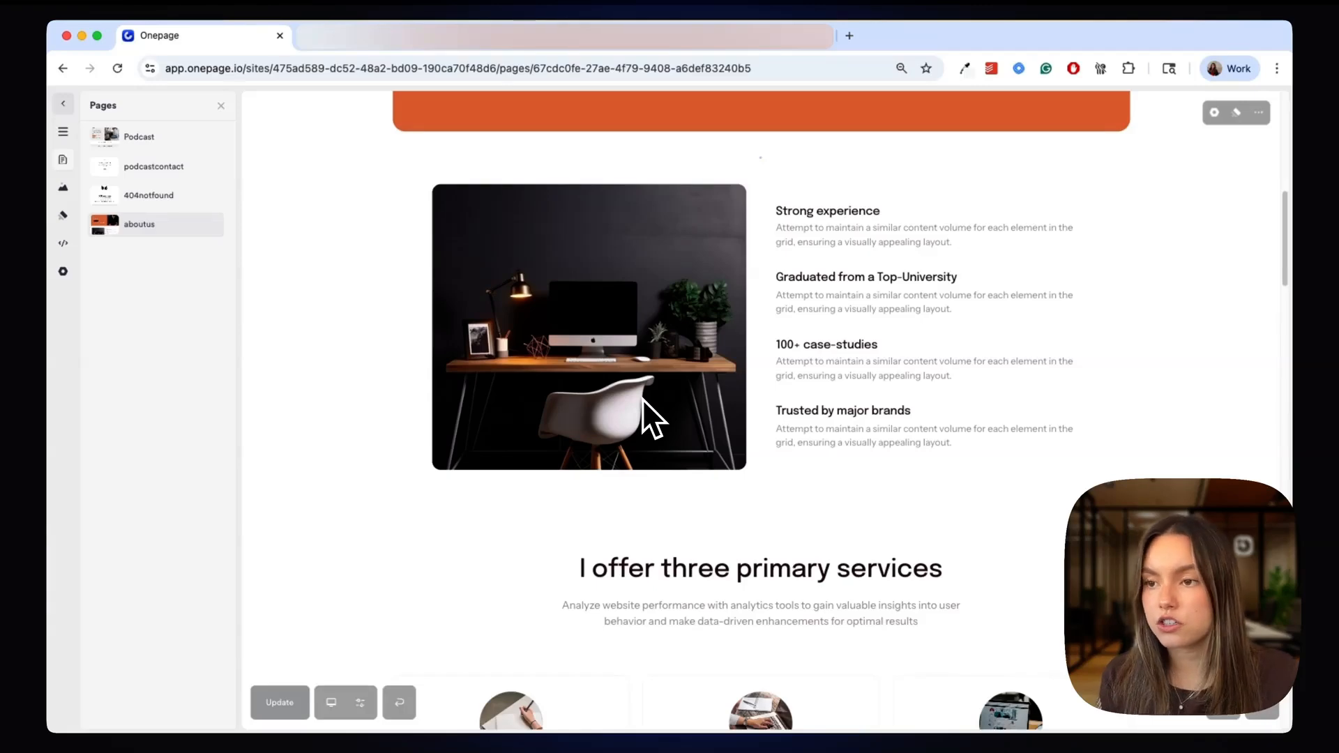
{"action": "scroll", "coordinate": [642, 412], "scroll_direction": "up", "scroll_amount": 10}
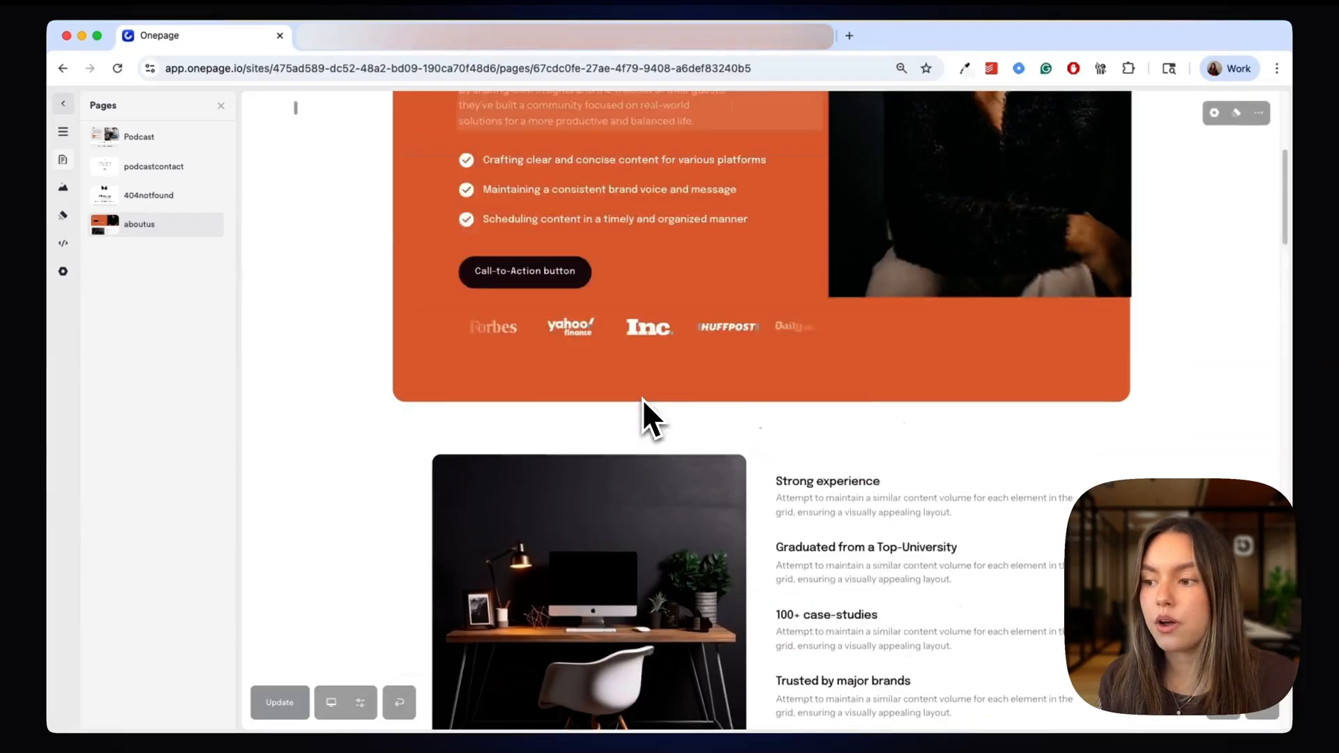
{"action": "left_click", "coordinate": [514, 241]}
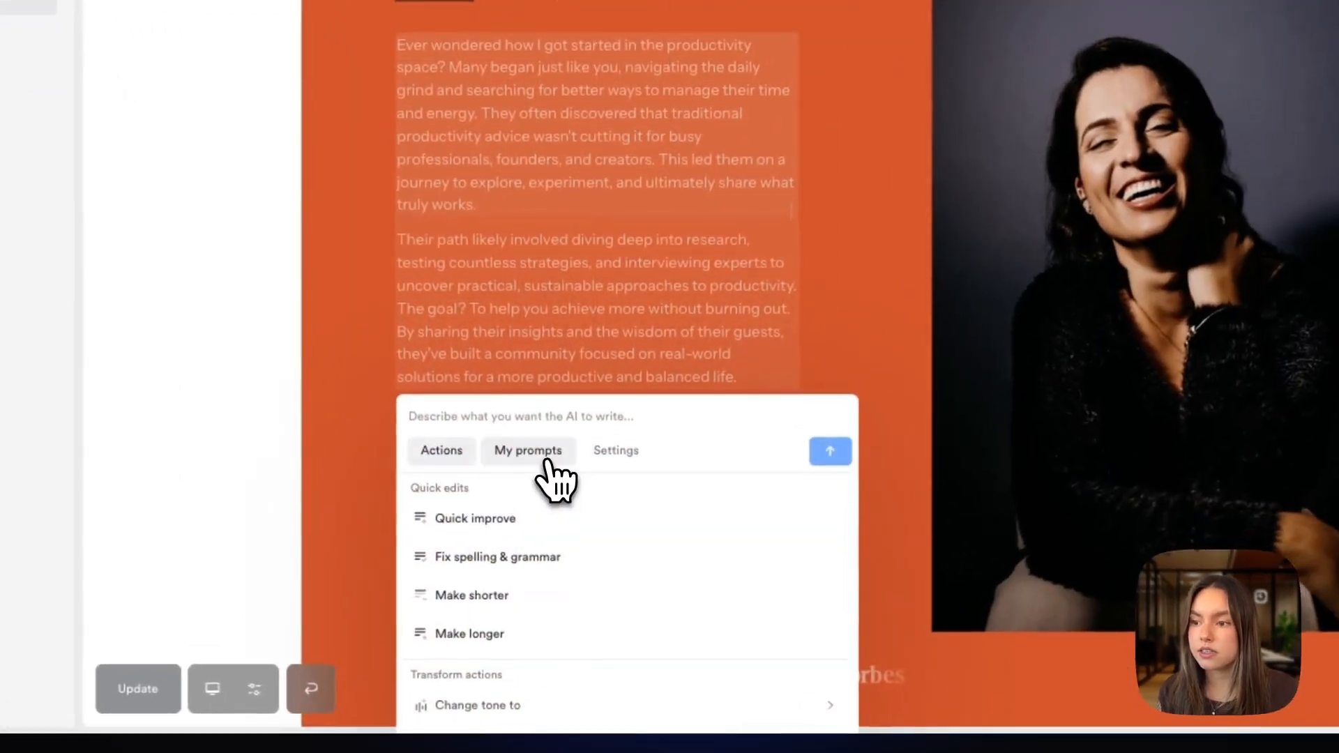
{"action": "left_click", "coordinate": [554, 540]}
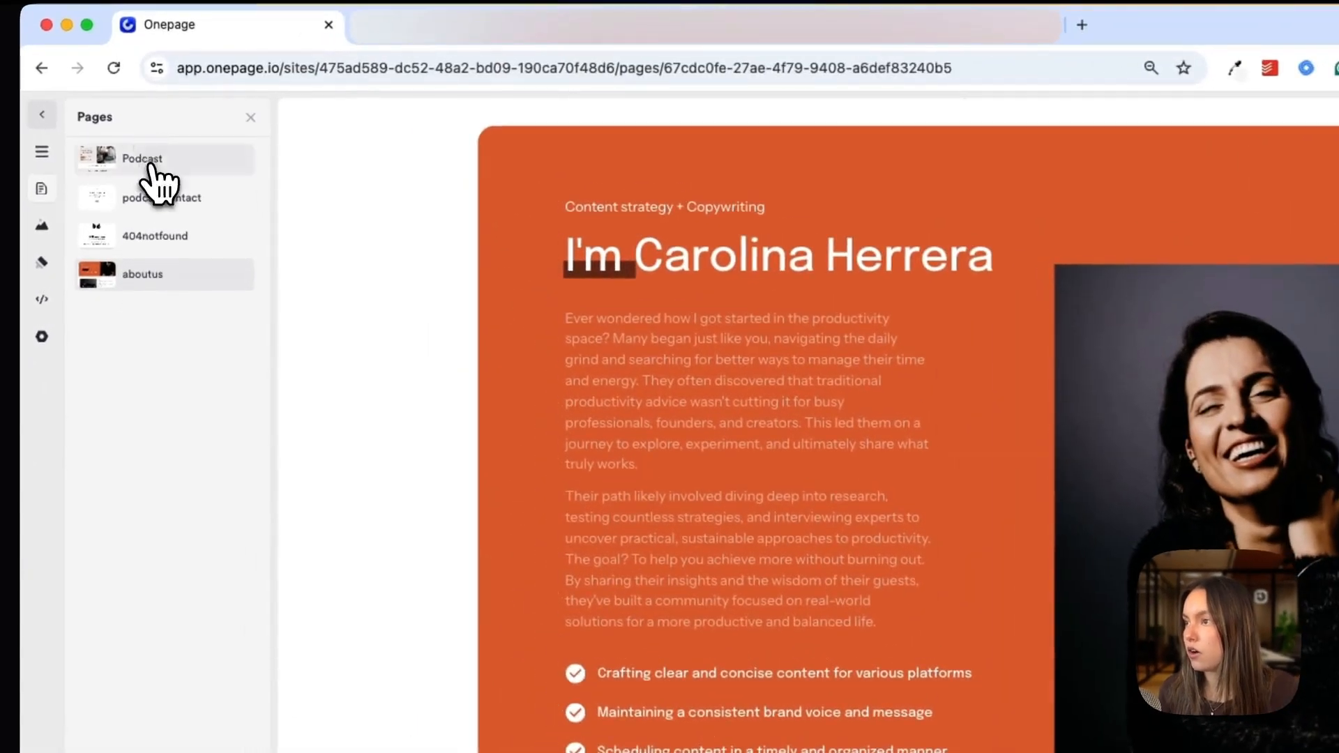
- Return to the Podcast page and open its SEO settings at the page title, description and keywords fields
{"action": "left_click", "coordinate": [144, 142]}
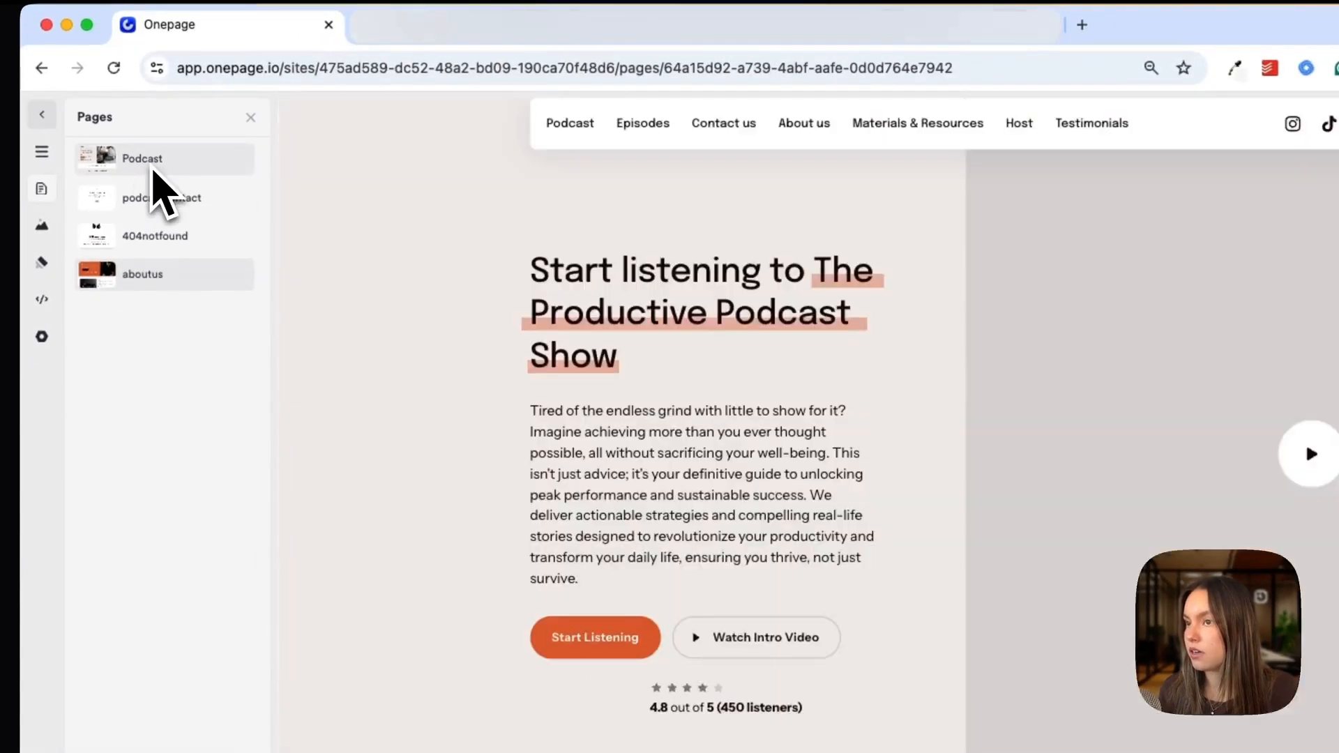
{"action": "left_click", "coordinate": [42, 337]}
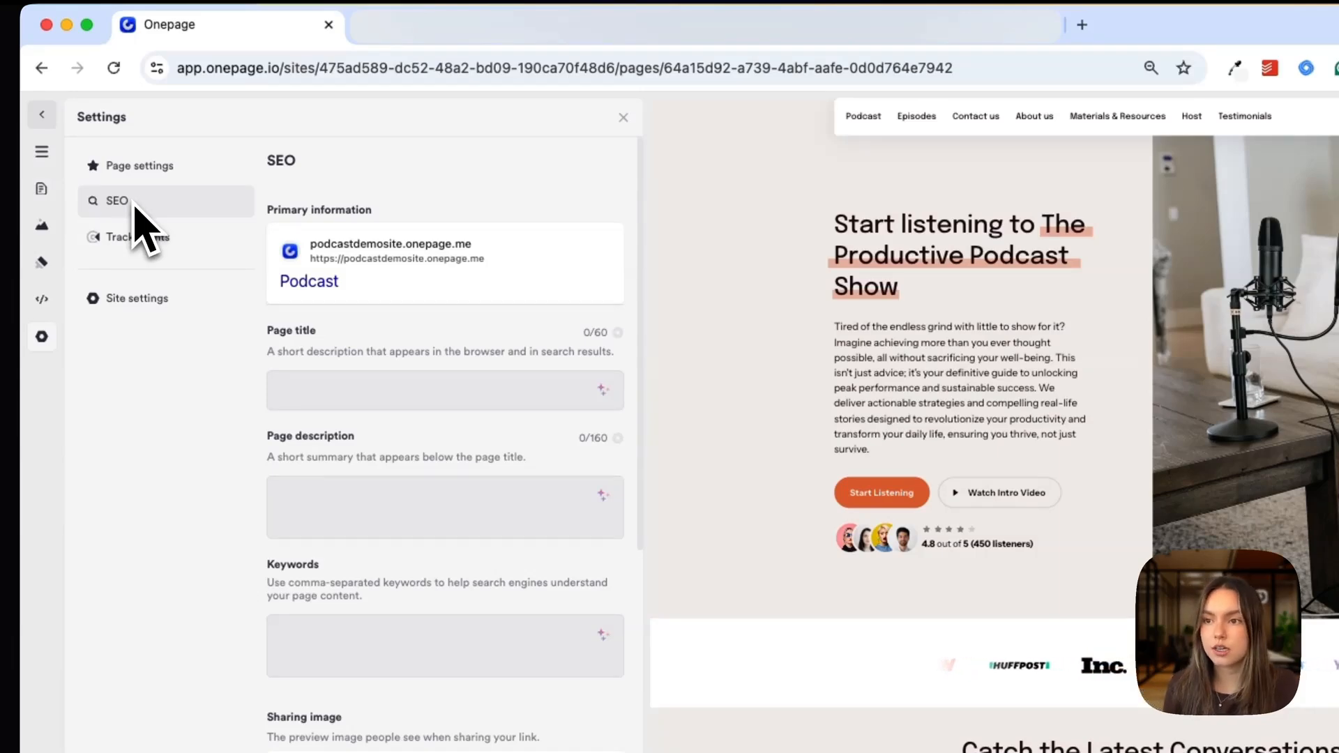
{"action": "scroll", "coordinate": [442, 401], "scroll_direction": "down", "scroll_amount": 1}
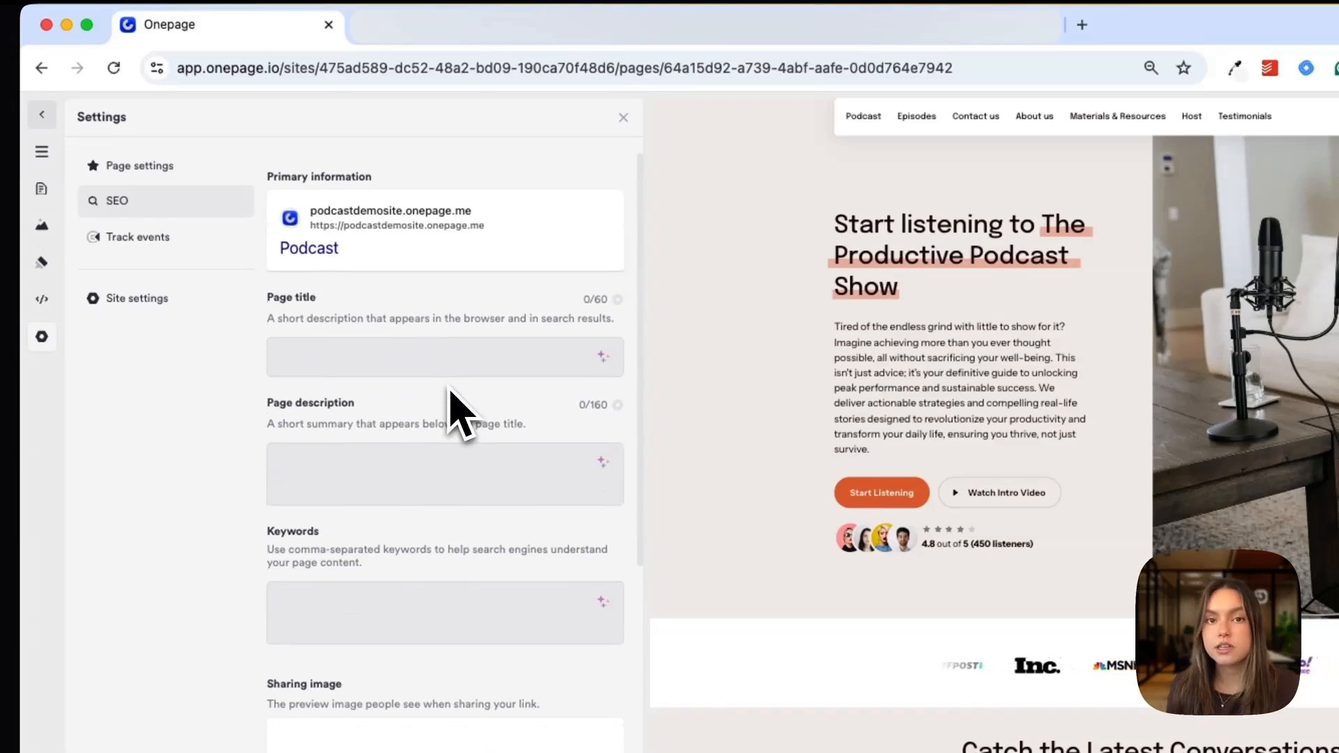
{"action": "scroll", "coordinate": [460, 413], "scroll_direction": "down", "scroll_amount": 1}
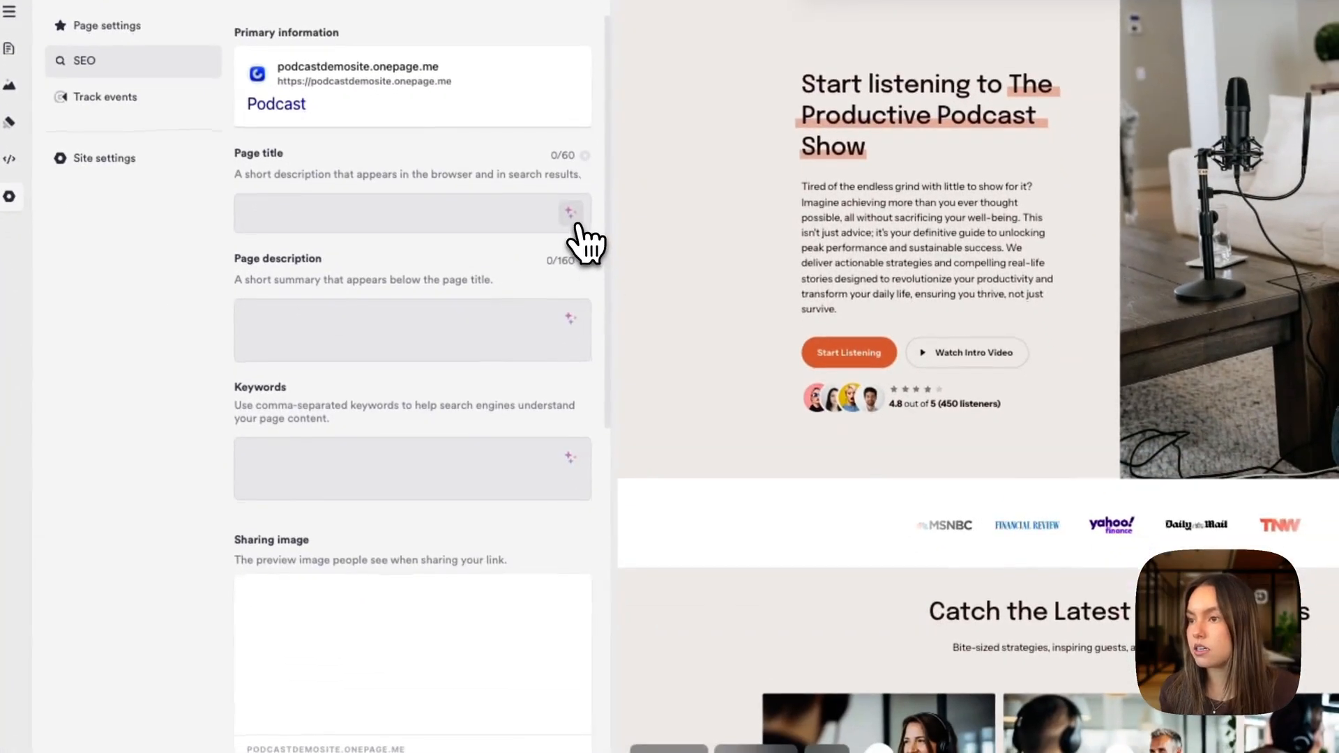
- Generate the Podcast page's SEO title, description and keywords with AI
{"action": "left_click", "coordinate": [607, 357]}
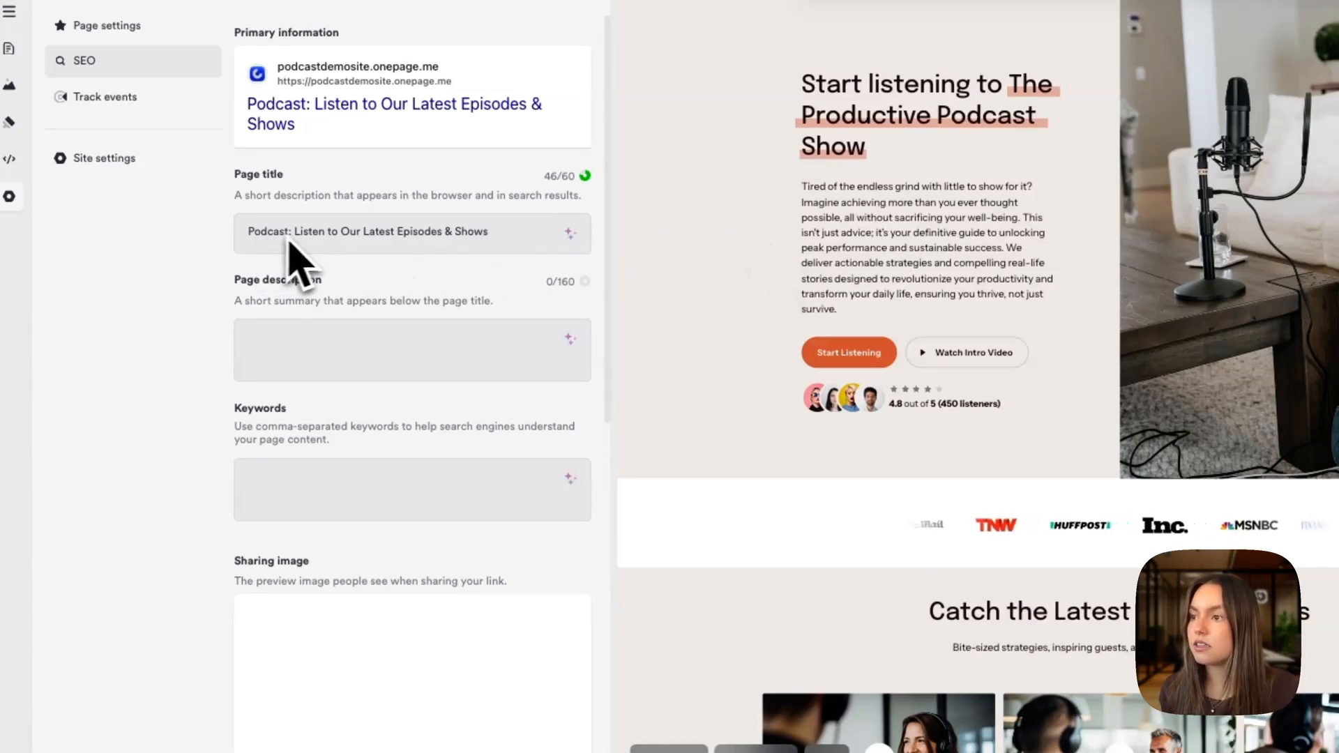
{"action": "left_click", "coordinate": [574, 347]}
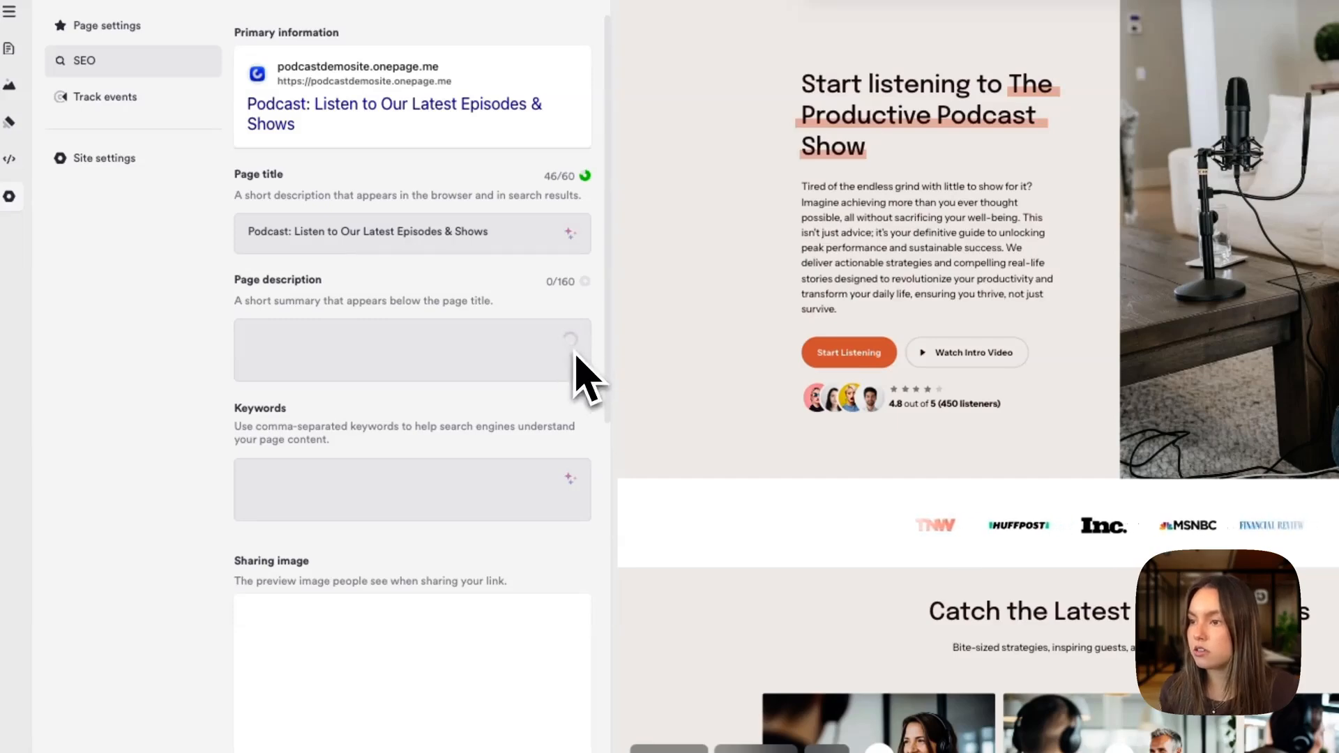
{"action": "left_click", "coordinate": [570, 479]}
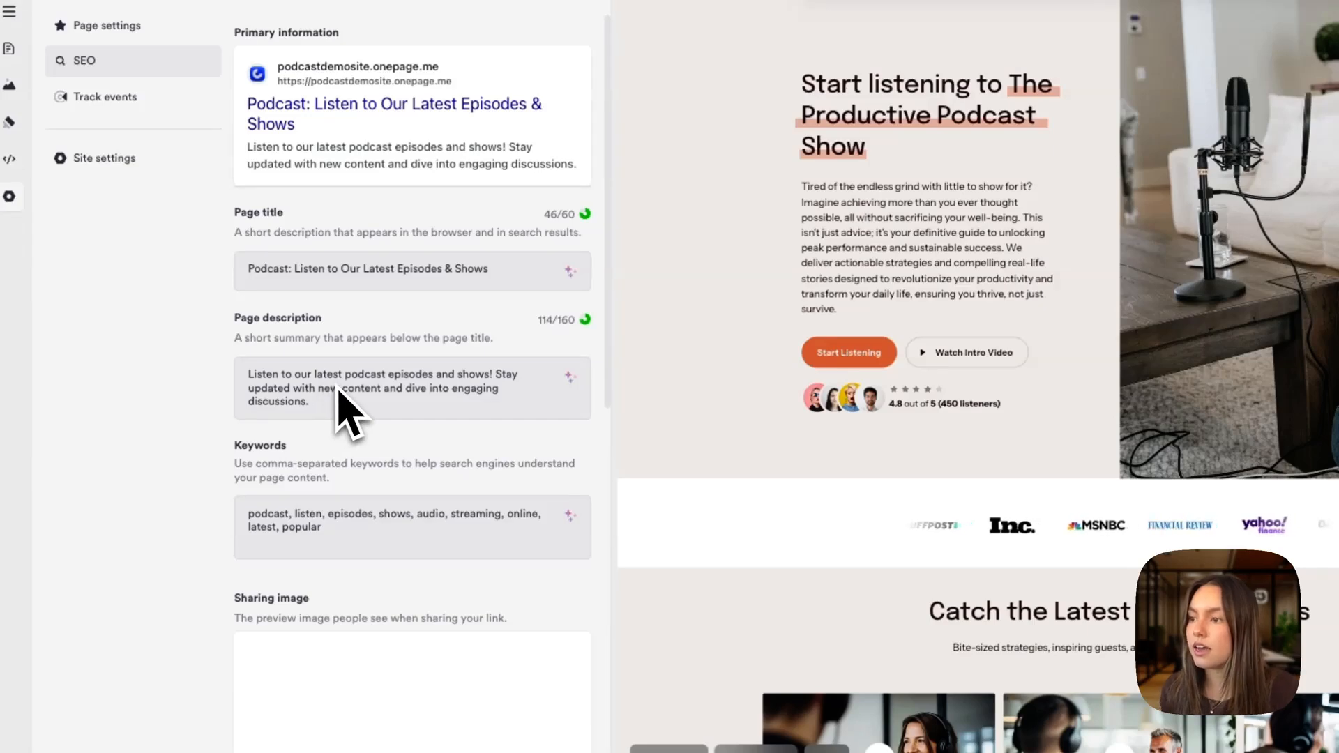
- Generate alt texts with AI for all the Podcast page images that are missing them
{"action": "scroll", "coordinate": [339, 397], "scroll_direction": "down", "scroll_amount": 3}
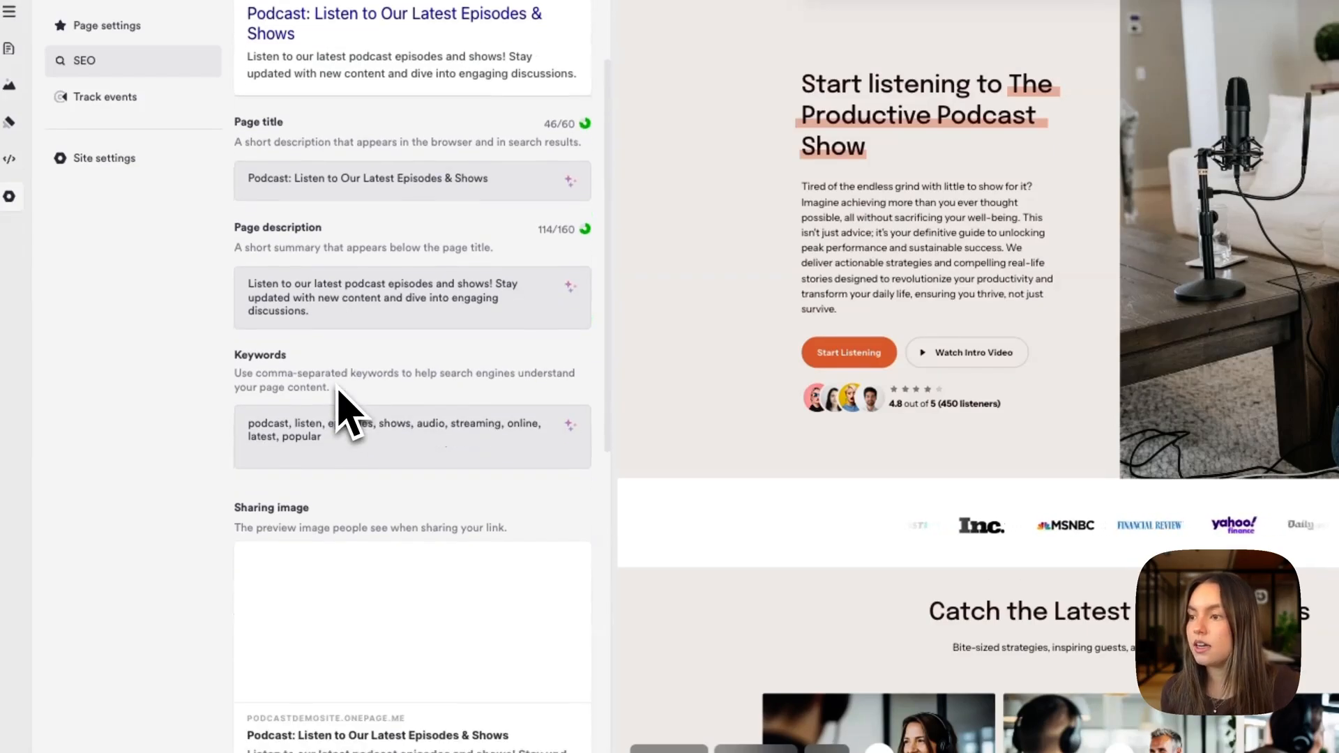
{"action": "scroll", "coordinate": [324, 479], "scroll_direction": "down", "scroll_amount": 9}
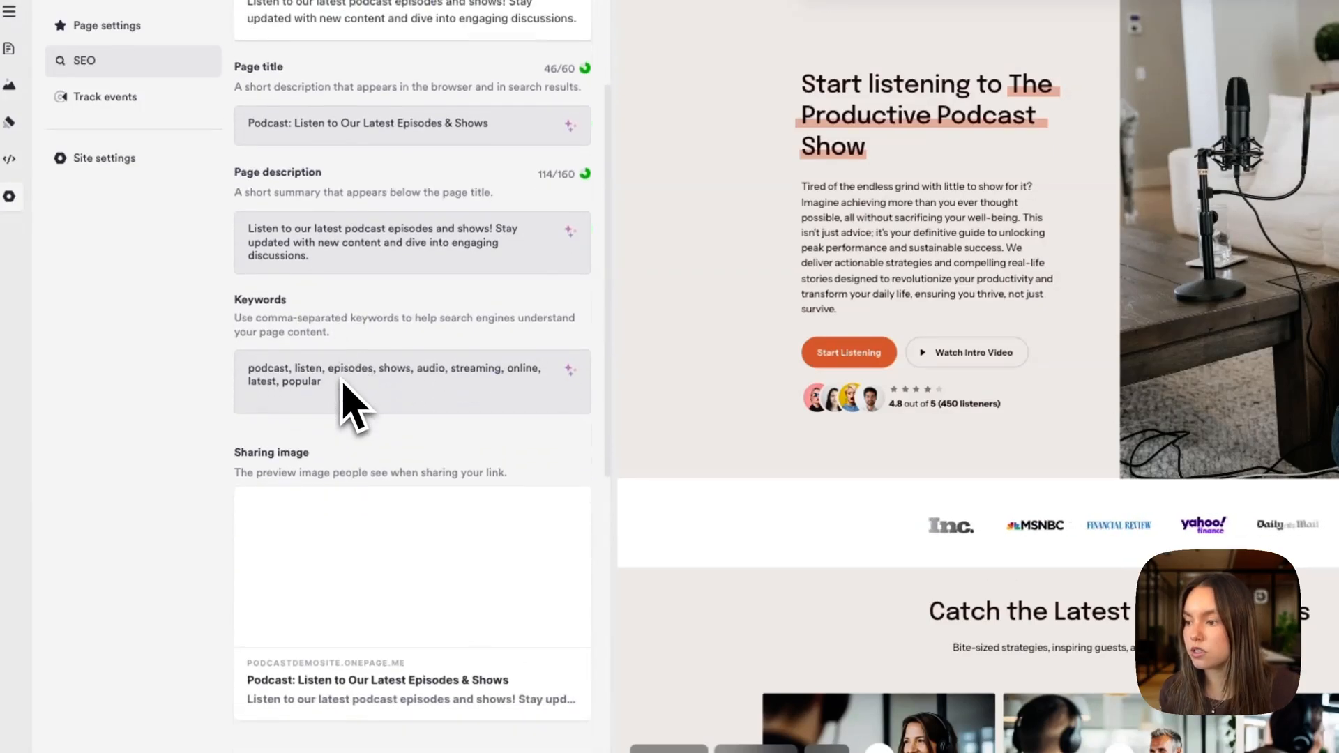
{"action": "scroll", "coordinate": [460, 396], "scroll_direction": "down", "scroll_amount": 2}
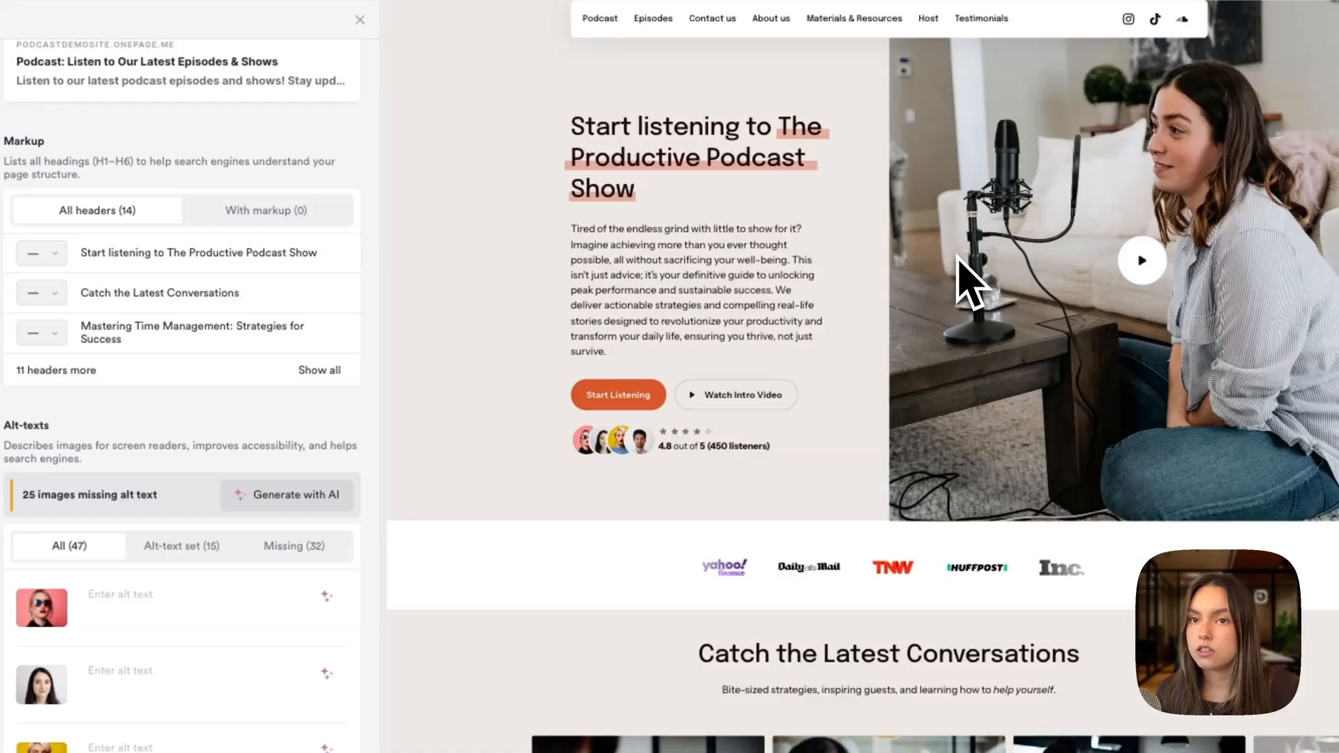
{"action": "scroll", "coordinate": [1113, 145], "scroll_direction": "down", "scroll_amount": 4}
{"action": "scroll", "coordinate": [966, 282], "scroll_direction": "down", "scroll_amount": 20}
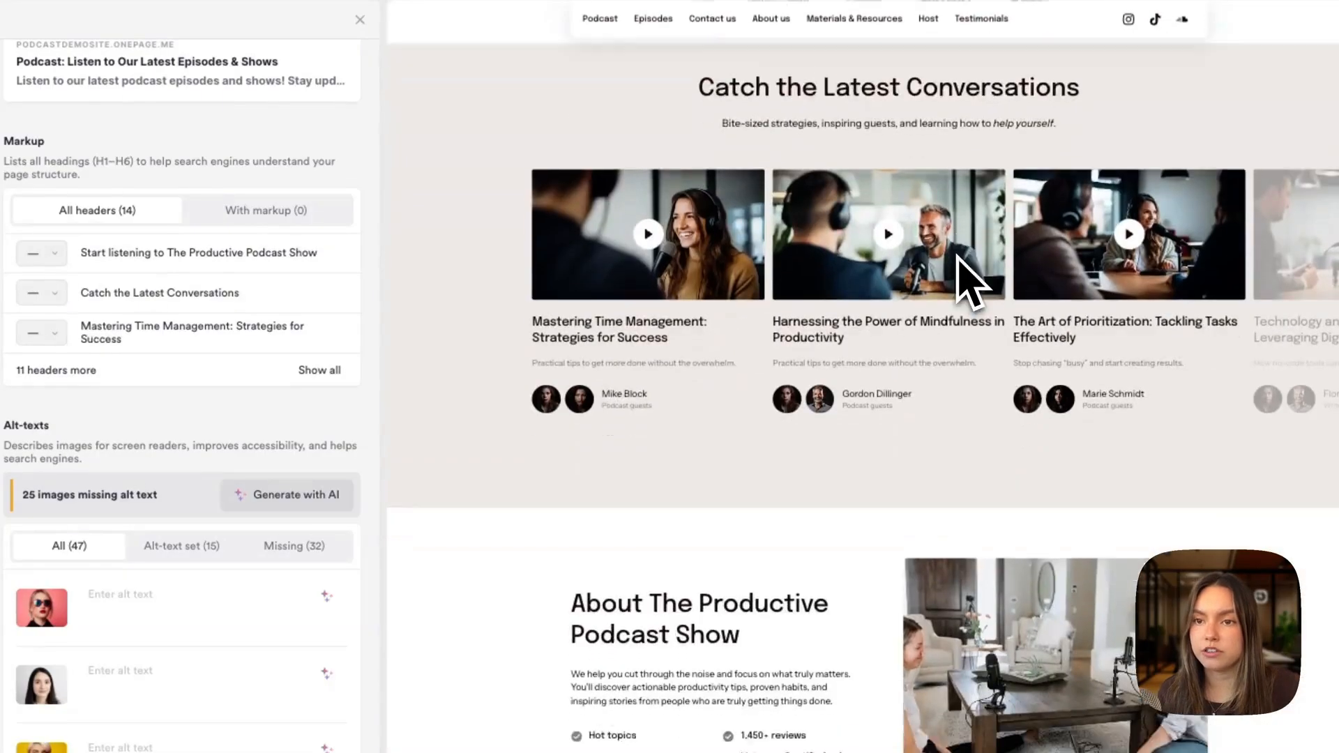
{"action": "scroll", "coordinate": [959, 261], "scroll_direction": "down", "scroll_amount": 2}
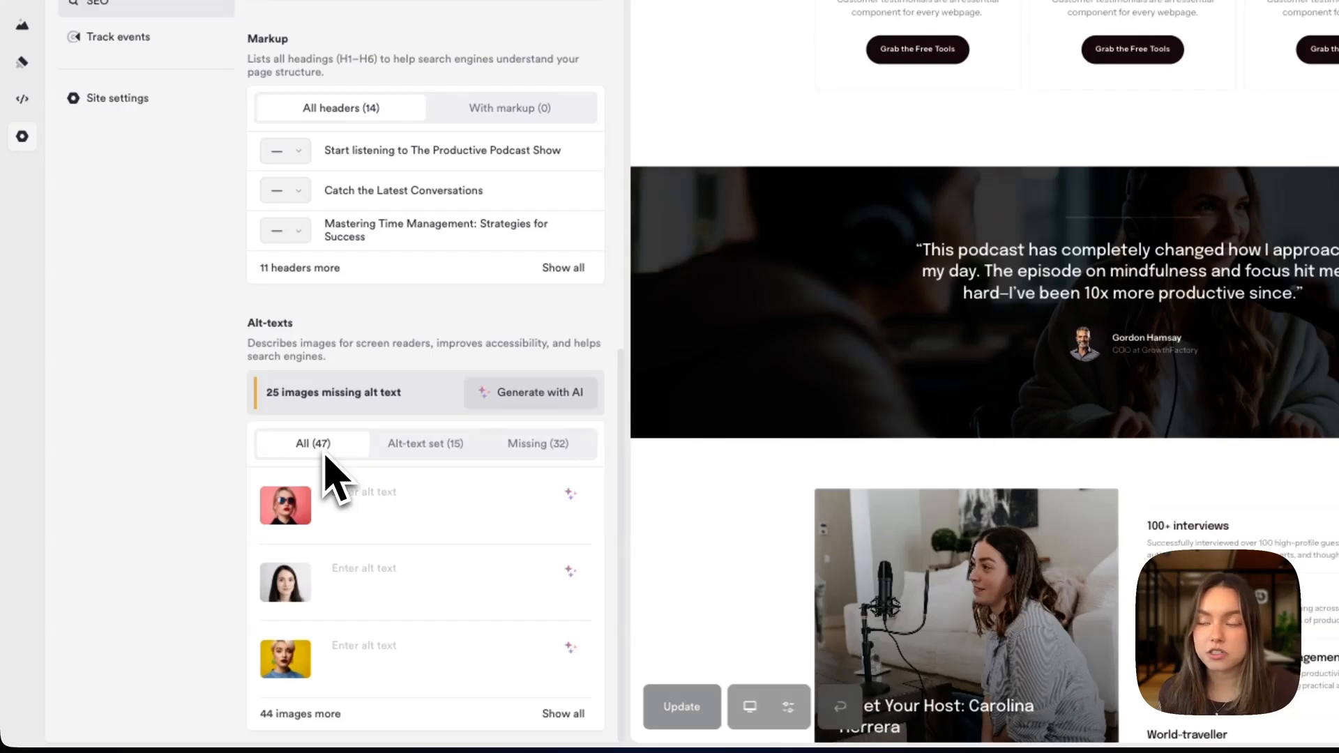
{"action": "left_click", "coordinate": [558, 405]}
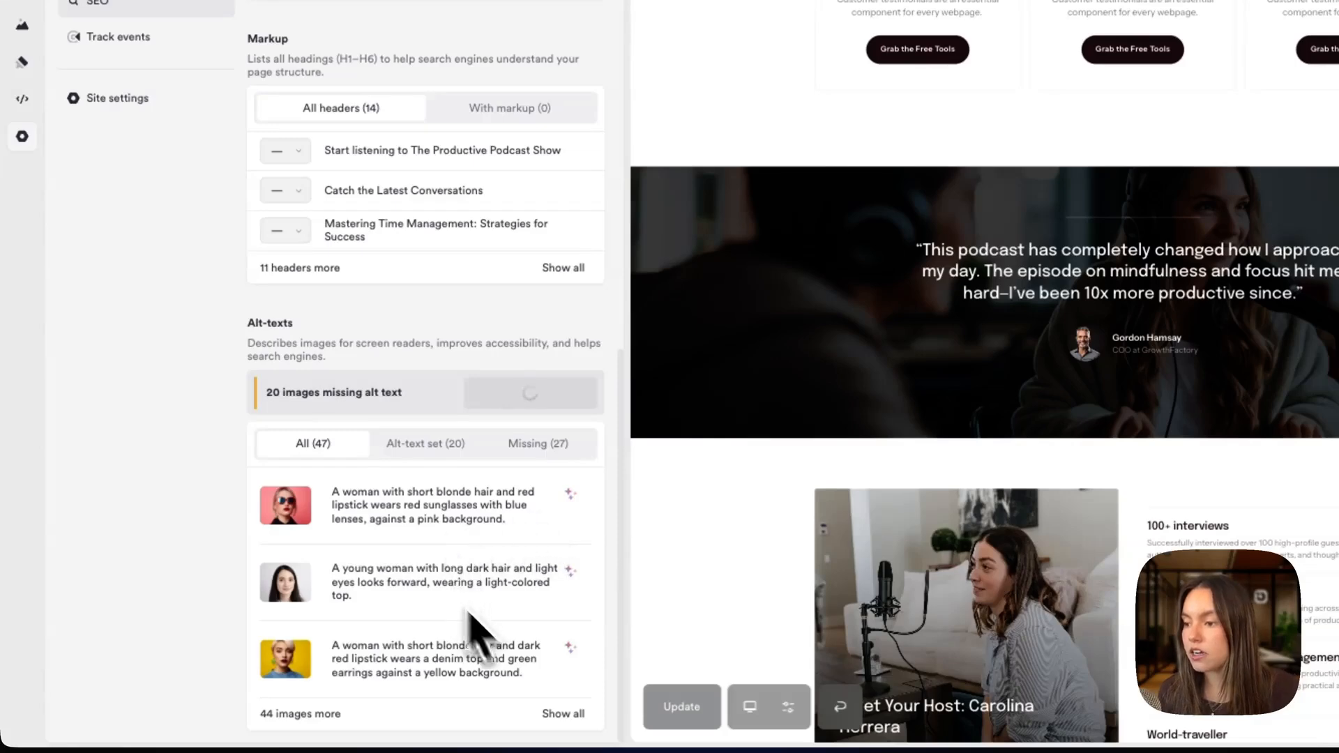
- Expand the full image list in the SEO settings and review the generated alt texts
{"action": "left_click", "coordinate": [579, 714]}
{"action": "scroll", "coordinate": [478, 553], "scroll_direction": "down", "scroll_amount": 5}
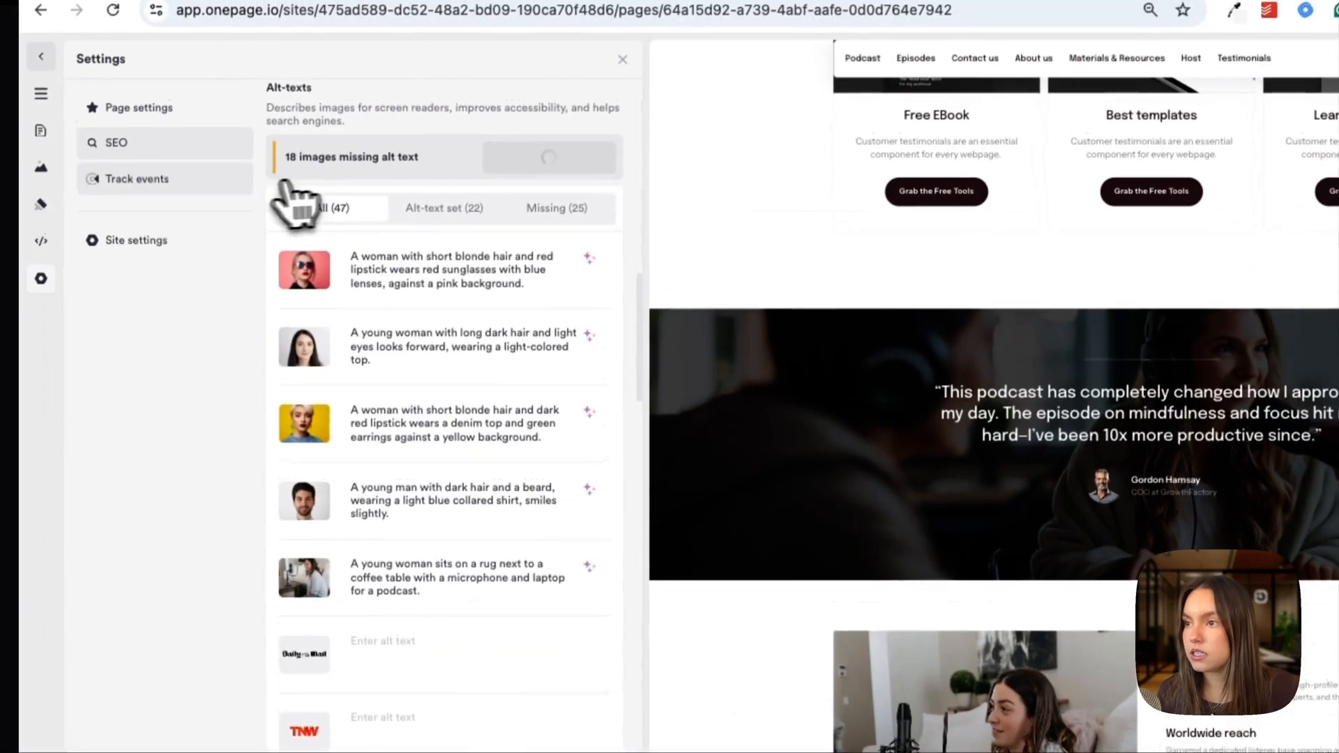
{"action": "scroll", "coordinate": [523, 515], "scroll_direction": "down", "scroll_amount": 3}
{"action": "scroll", "coordinate": [519, 513], "scroll_direction": "up", "scroll_amount": 4}
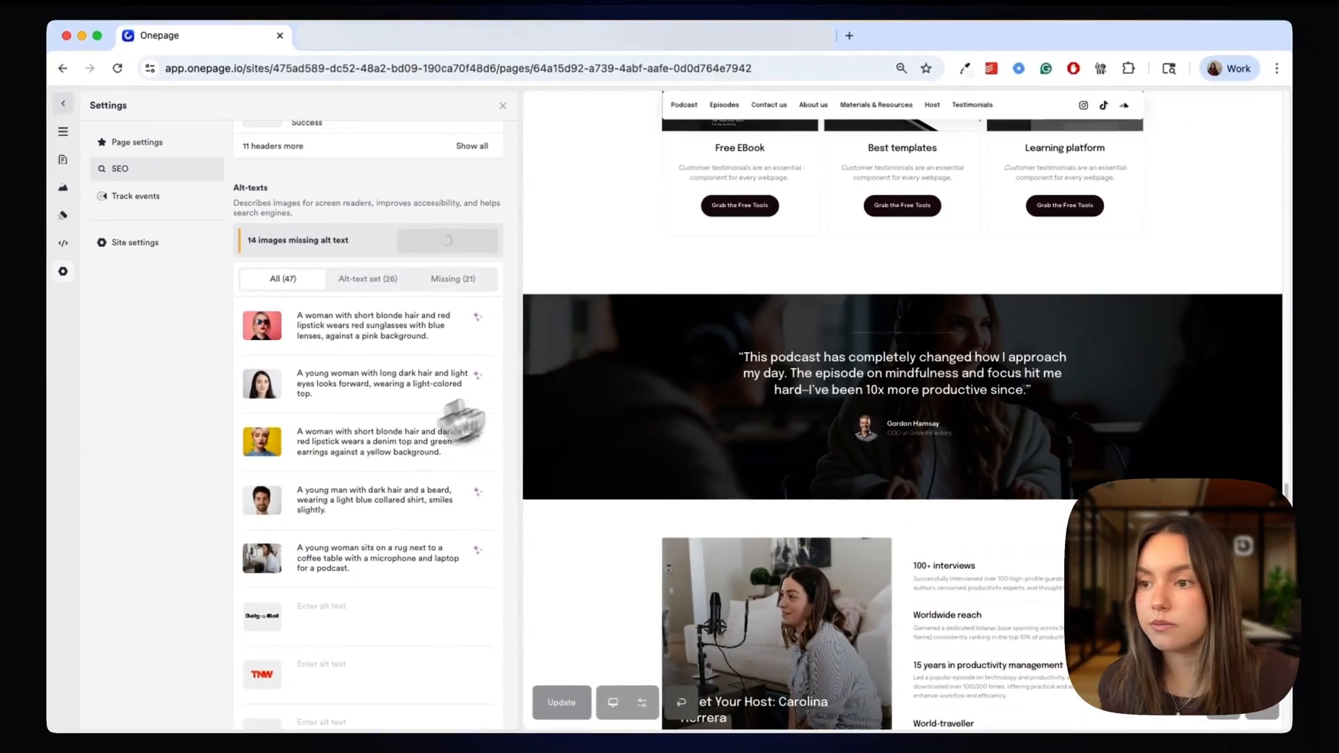
{"action": "left_click", "coordinate": [392, 366]}
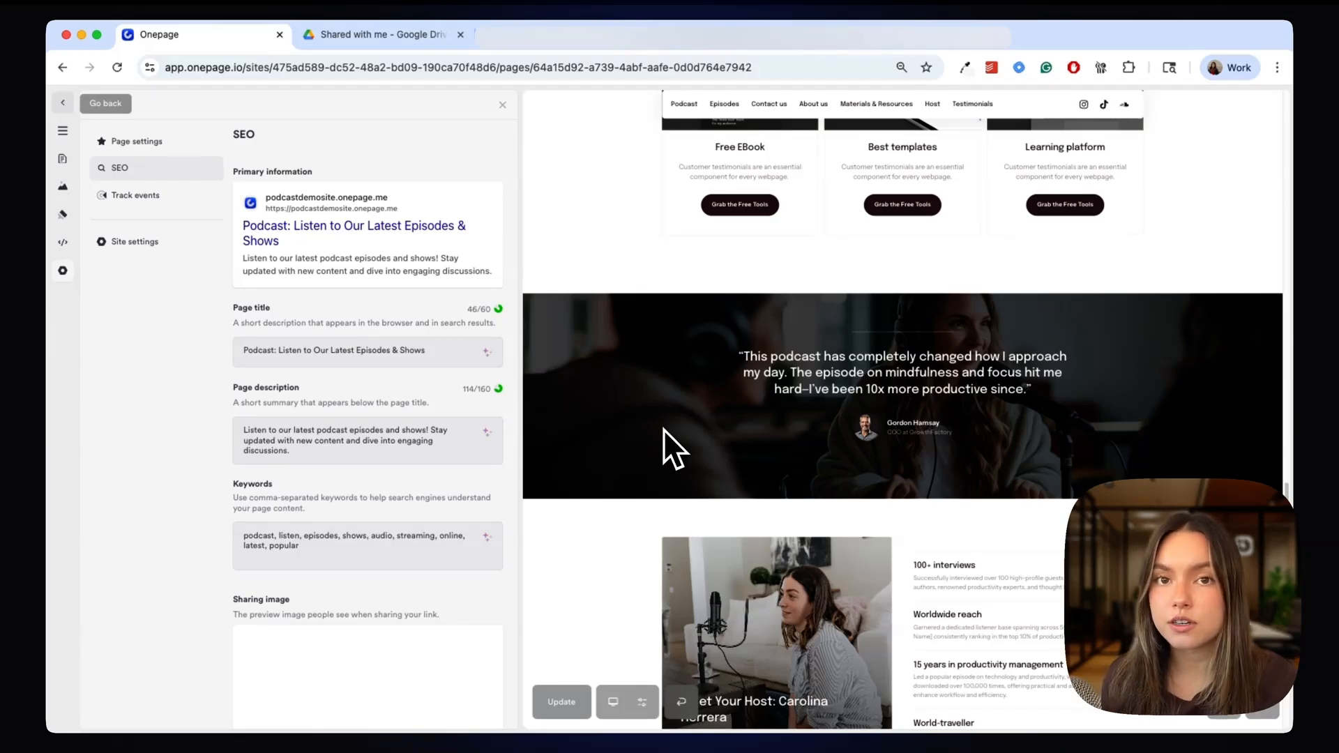
- Publish the updated Podcast page and view the live site, returning to the Onepage editor tab
{"action": "left_click", "coordinate": [577, 704]}
{"action": "left_click", "coordinate": [593, 524]}
{"action": "left_click", "coordinate": [656, 274]}
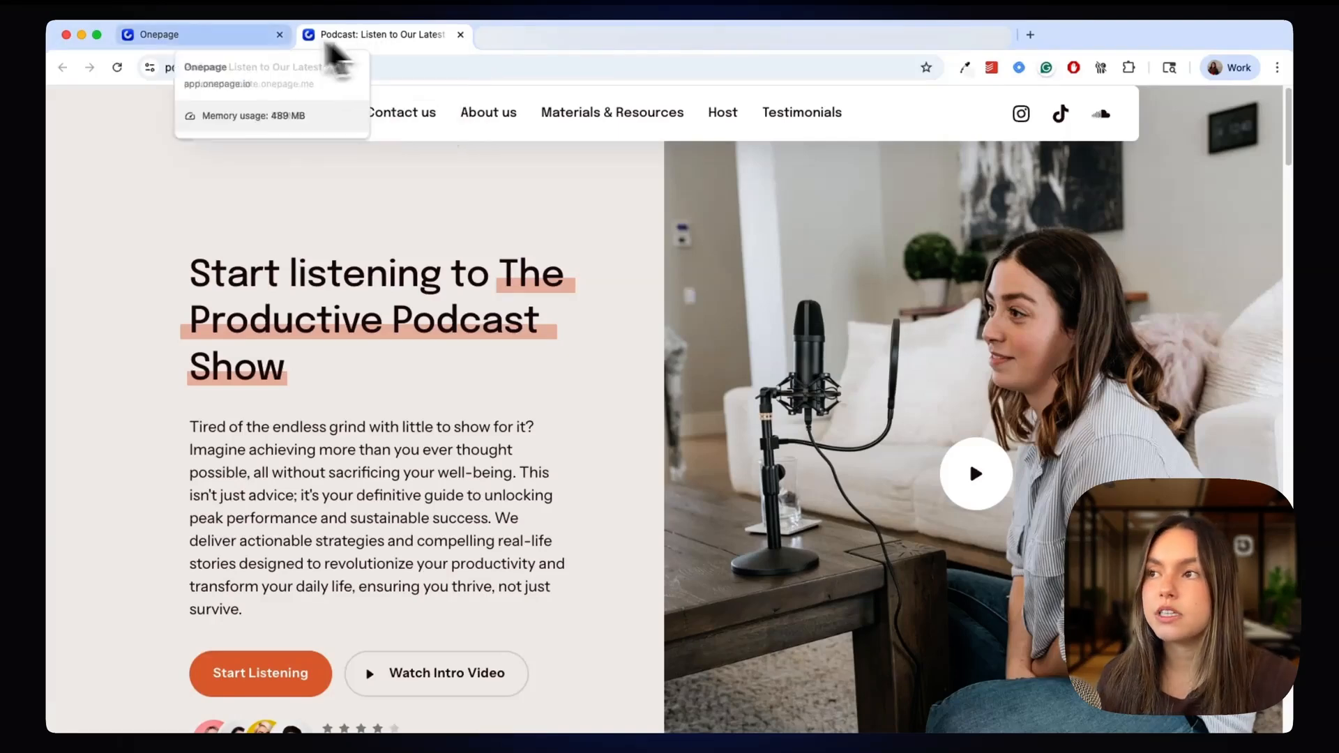
{"action": "left_click", "coordinate": [183, 38]}
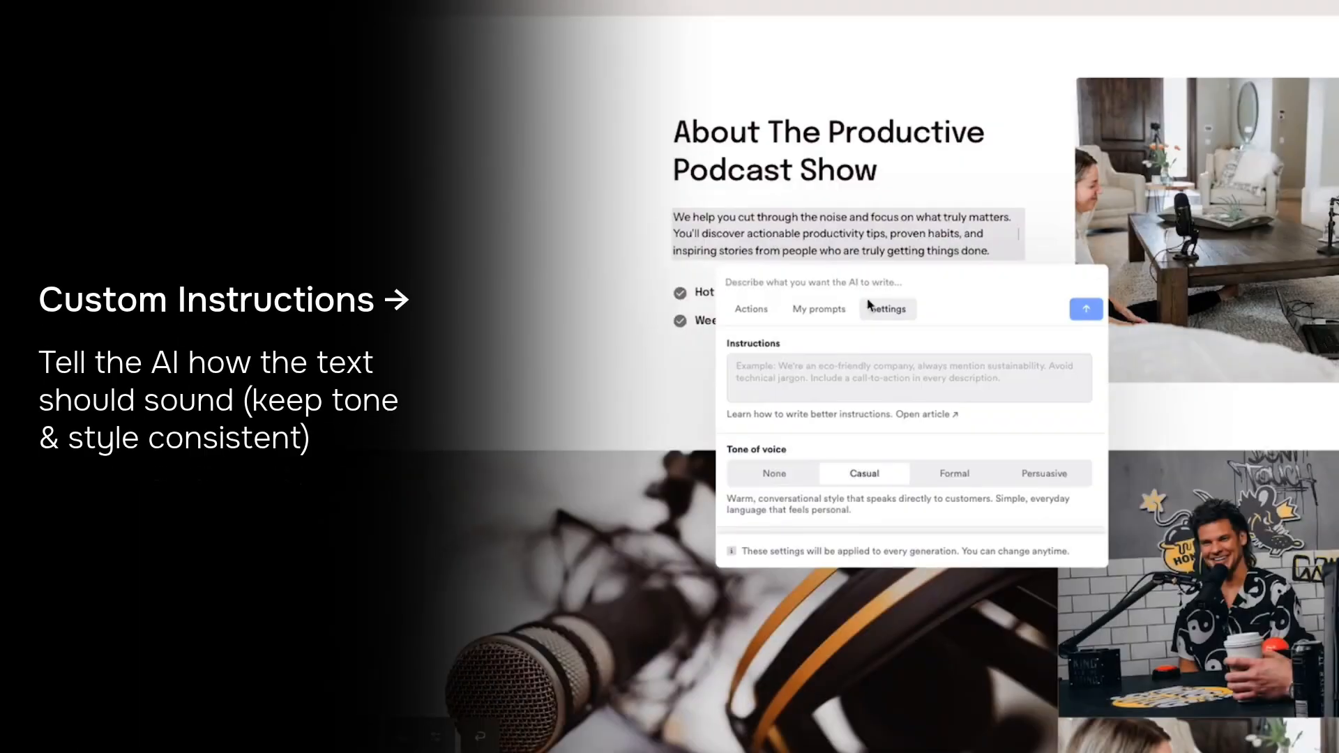
- Enter AI Writer instructions targeting small business owners, with trust-building goals, everyday language, no technical jargon, and SEO rules including meta descriptions under 155 characters
{"action": "left_click", "coordinate": [757, 376]}
{"action": "type", "text": "Target audience: Small business owners who want simple solutions Goals: Build trust and encourage them to try our product Writing approach: Use everyday language, focus on practical benefits, include social proof when possible Avoid: Technical jargon, complicated explanations, pushy sales language"}
{"action": "key", "text": "Return"}
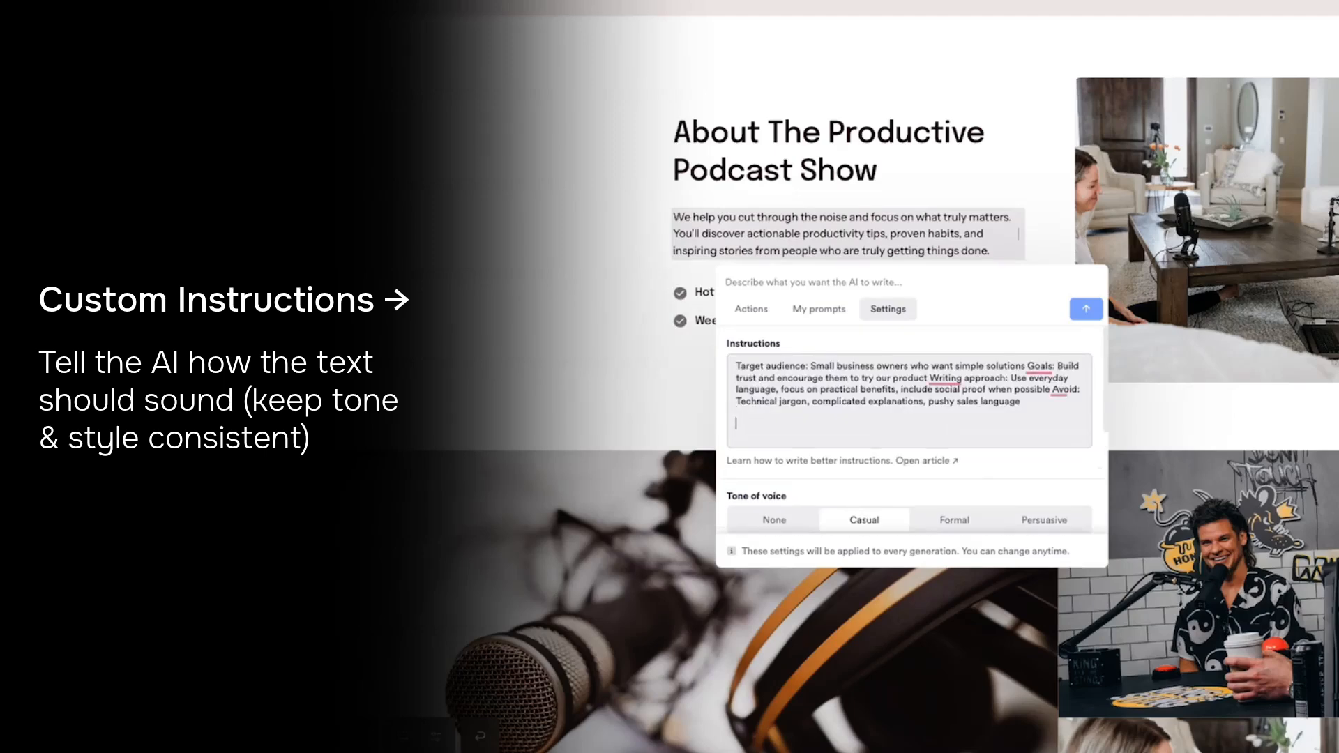
{"action": "type", "text": "SEO requirements: - Include relevant keywords naturally (don't force them) - For headlines: Make them compelling and include main keyword when it fits - For body text: Use related keywords and synonyms throughout - For meta descriptions: Keep under 155 characters, front-load important keywords - Write for humans first, search engines second"}
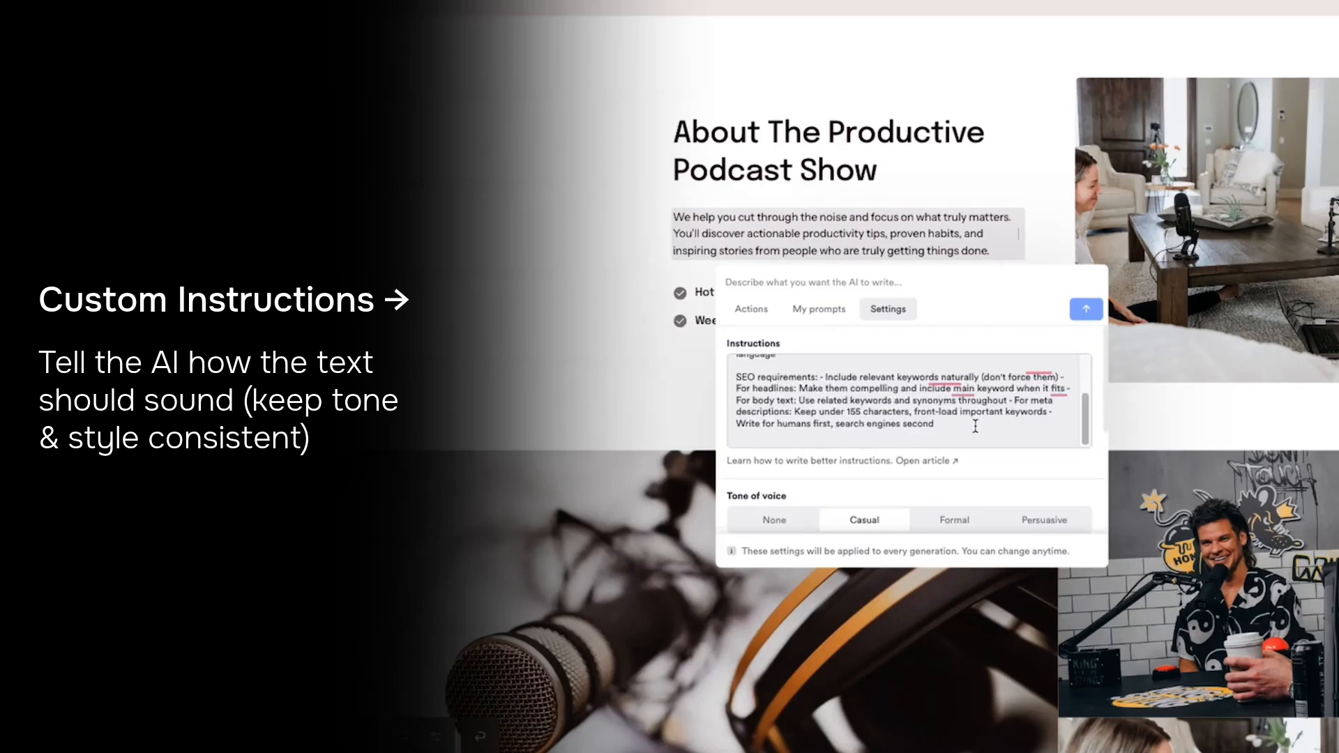
{"action": "scroll", "coordinate": [976, 426], "scroll_direction": "down", "scroll_amount": 2}
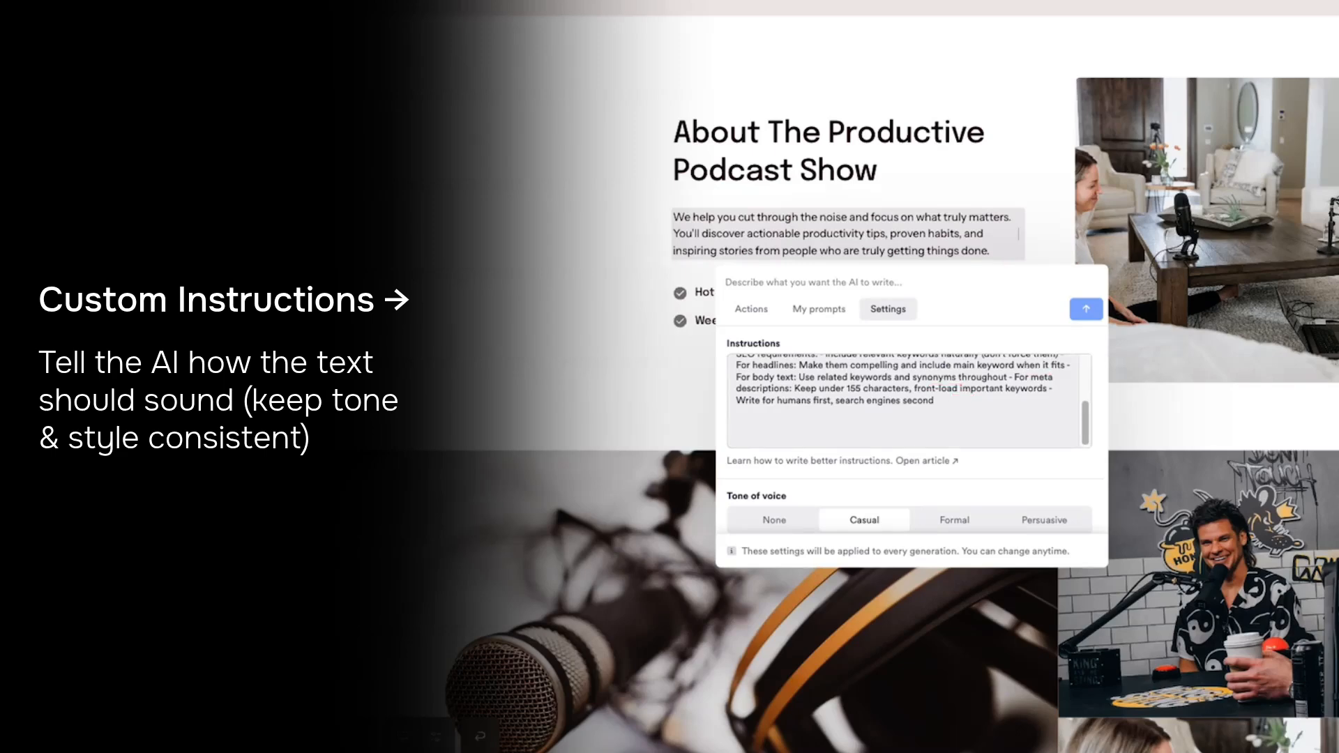
{"action": "scroll", "coordinate": [788, 418], "scroll_direction": "up", "scroll_amount": 6}
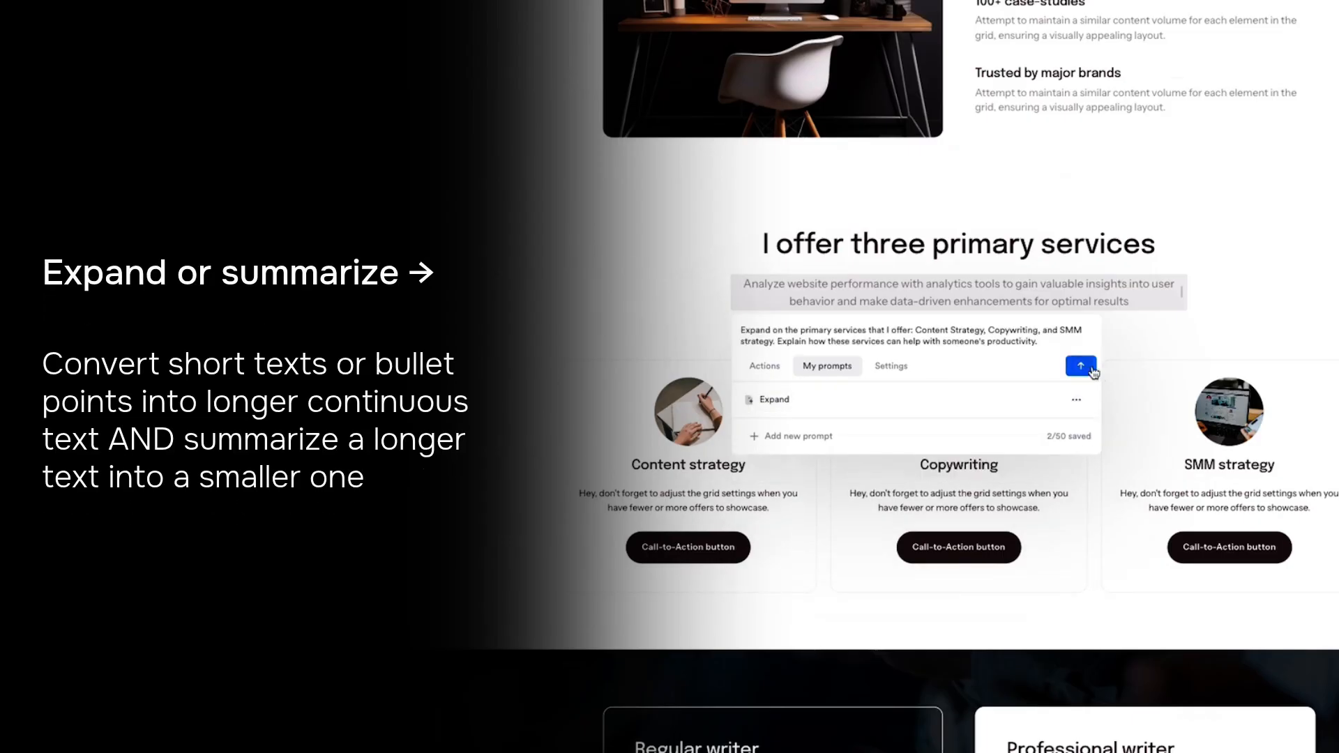
- Expand the text below the three primary services heading with the saved Expand prompt, accept it, and apply a quick edit to it
{"action": "left_click", "coordinate": [956, 392]}
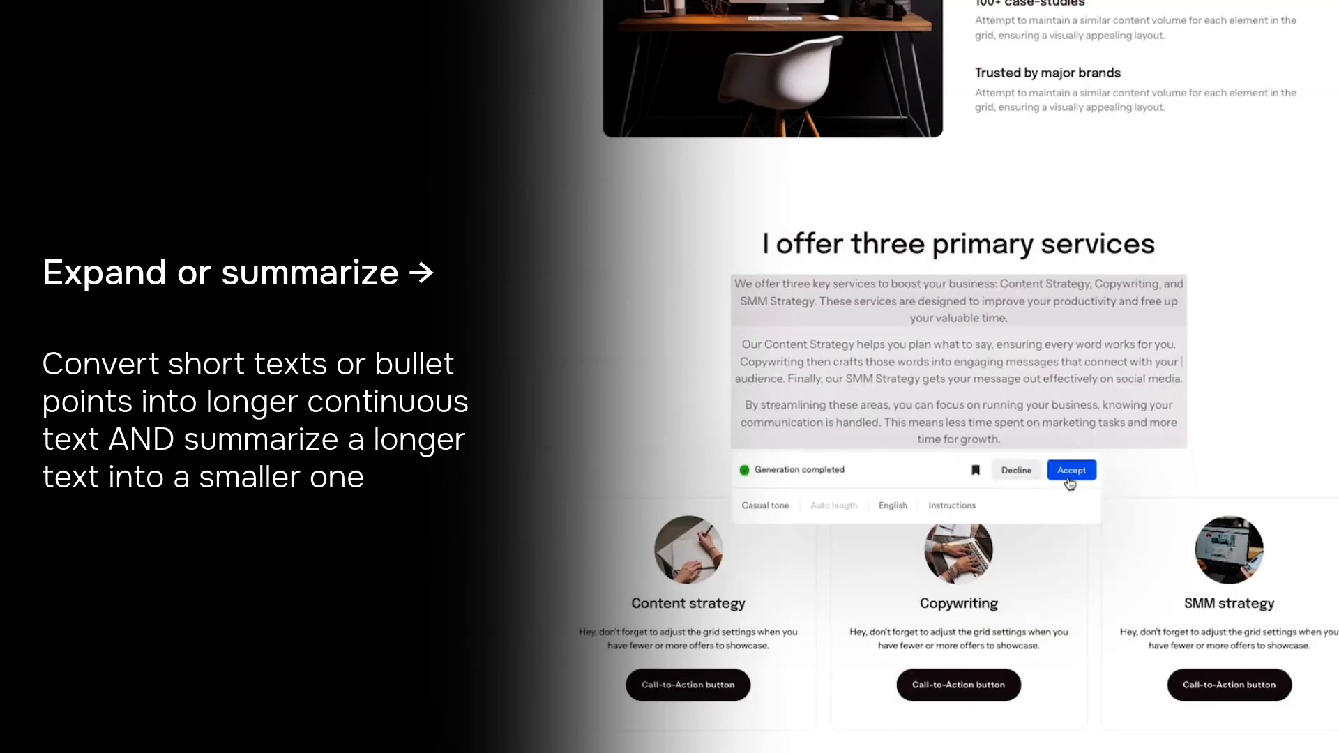
{"action": "left_click", "coordinate": [1069, 471]}
{"action": "left_click", "coordinate": [765, 257]}
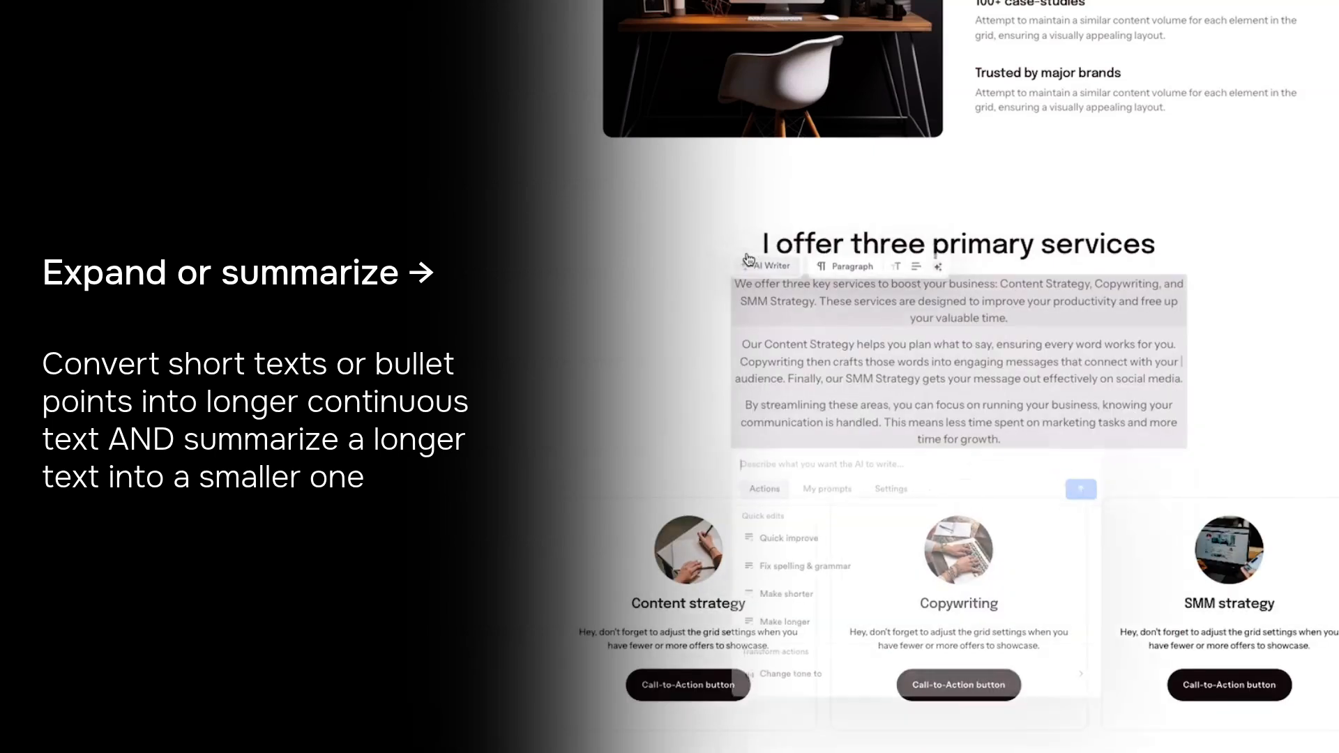
{"action": "left_click", "coordinate": [777, 549]}
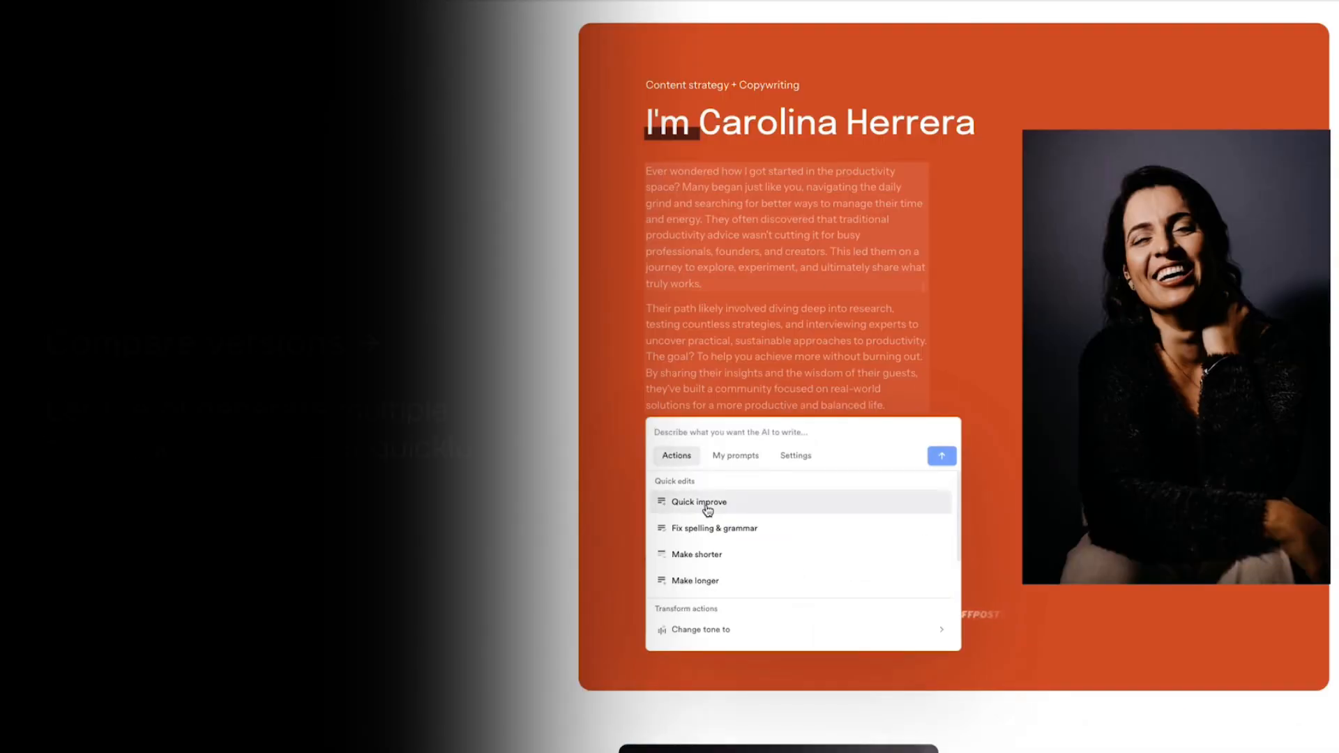
- Decline a Quick improve version of the hero biography and accept a Fix spelling & grammar version instead
{"action": "left_click", "coordinate": [708, 505]}
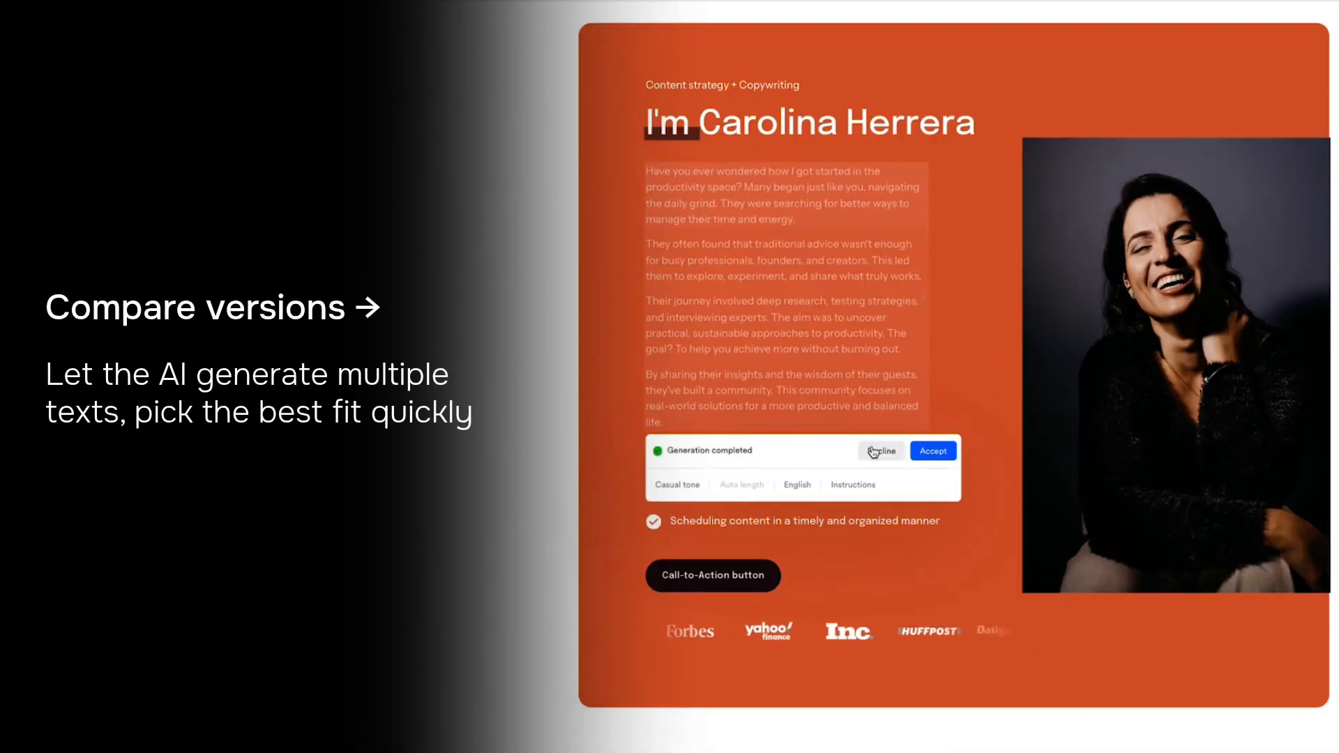
{"action": "left_click", "coordinate": [873, 451]}
{"action": "left_click", "coordinate": [760, 535]}
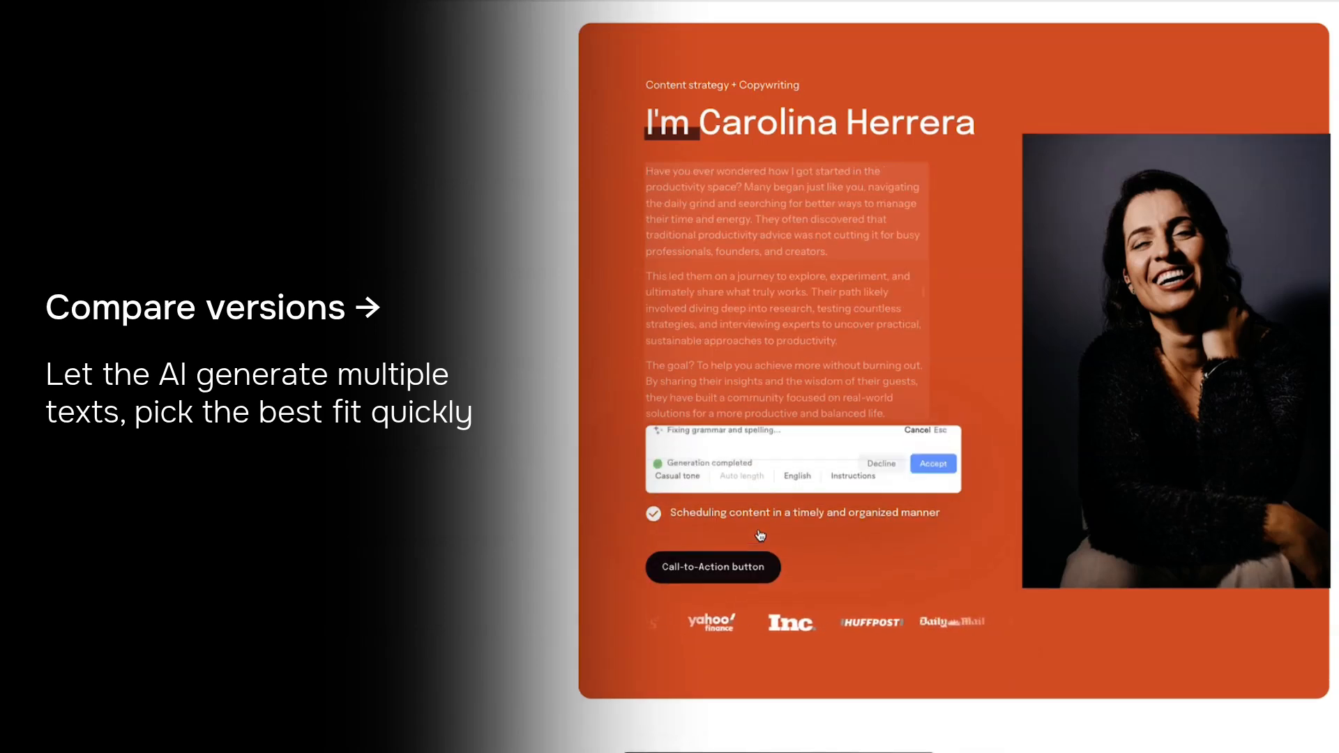
{"action": "left_click", "coordinate": [933, 464]}
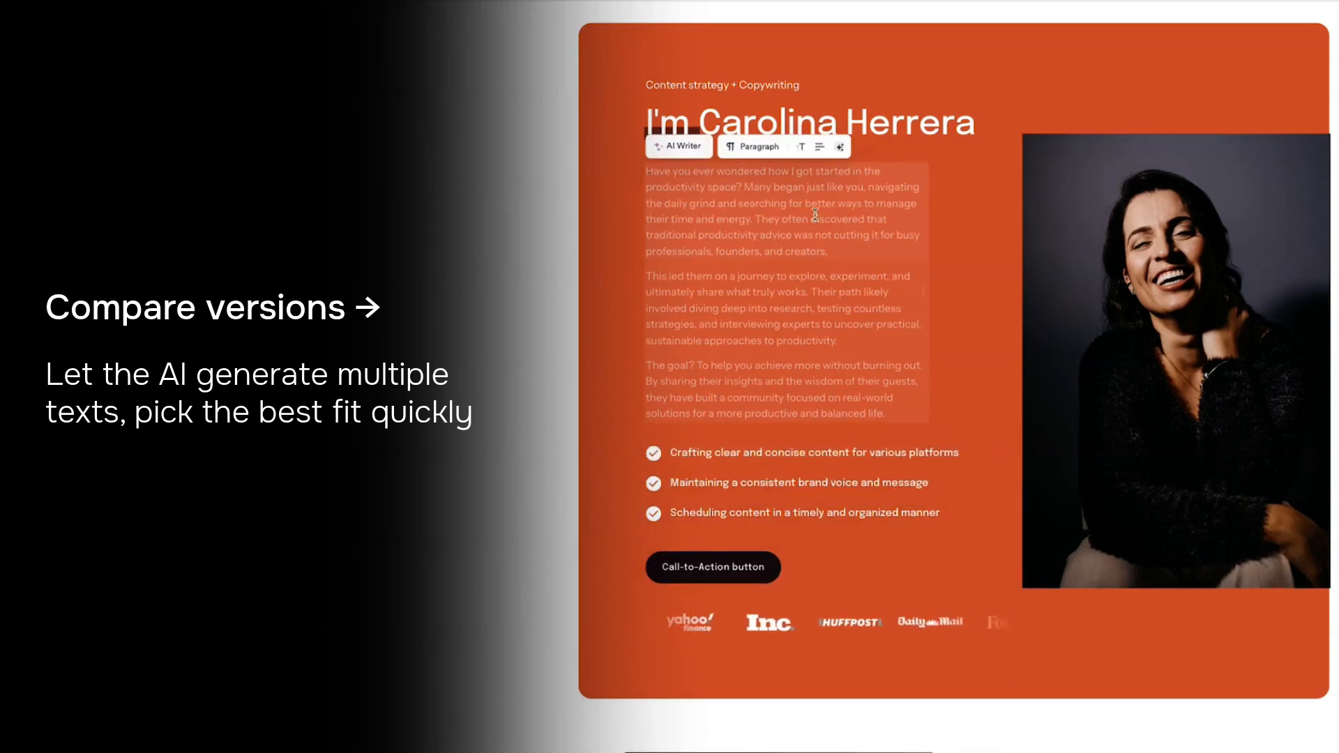
- Change the tone of the hero biography text with the AI Writer
{"action": "left_click", "coordinate": [701, 161]}
{"action": "left_click", "coordinate": [714, 643]}
{"action": "left_click", "coordinate": [792, 586]}
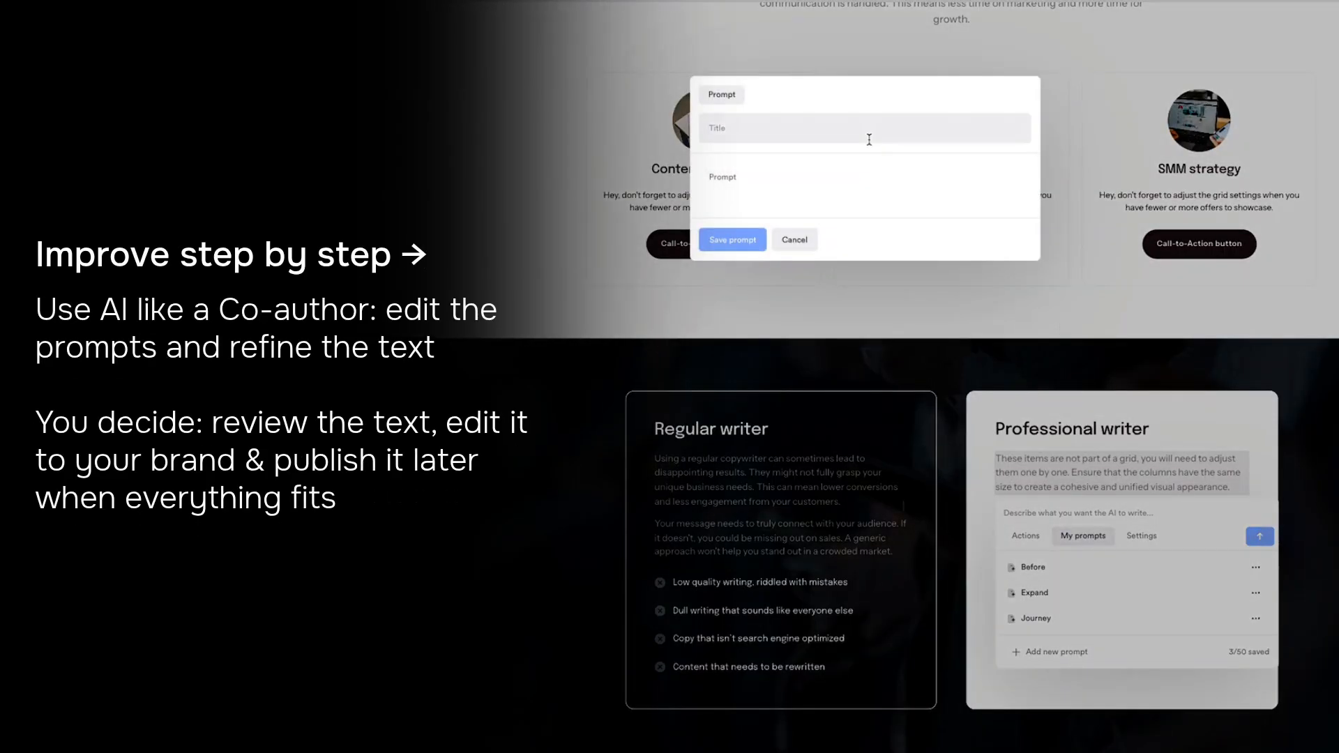
- Save a new prompt titled After with the text "Explain how using an experienced copywriter can lead to amazing results"
{"action": "type", "text": "After"}
{"action": "left_click", "coordinate": [811, 175]}
{"action": "type", "text": "Ex"}
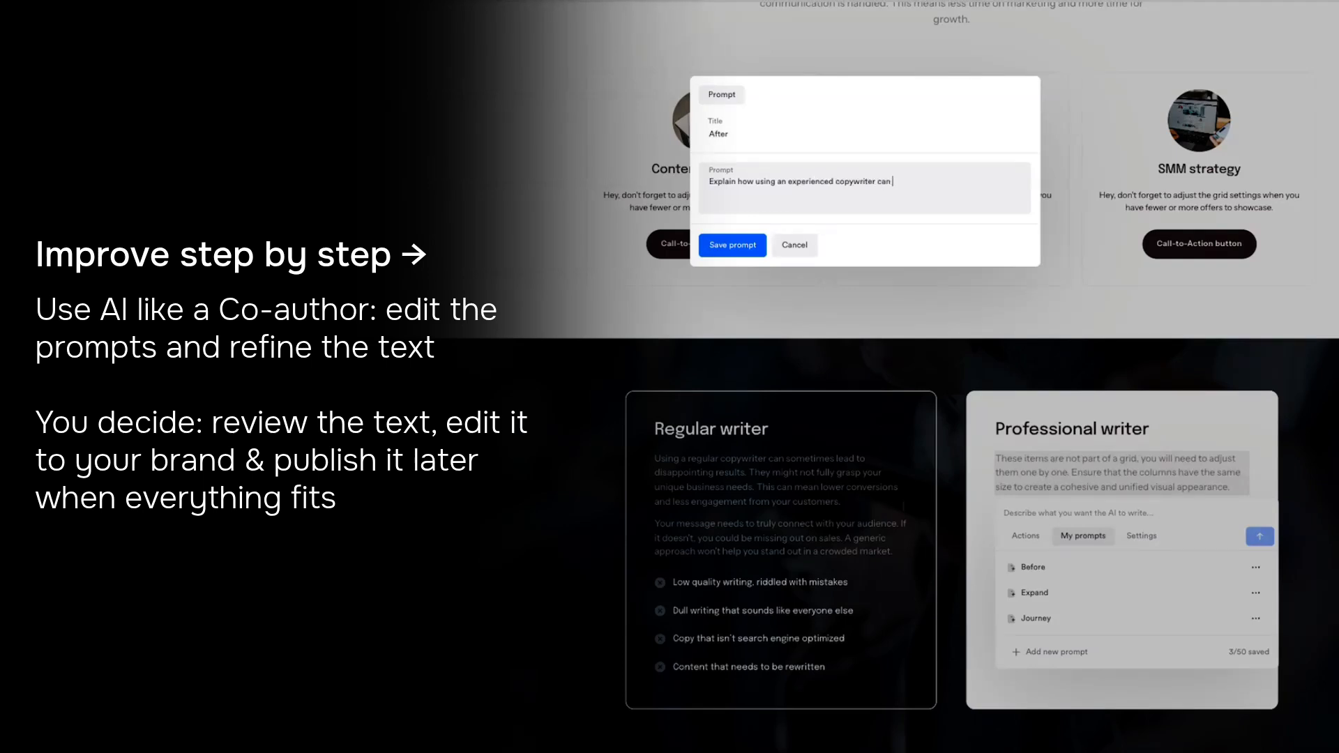
{"action": "type", "text": "lts"}
{"action": "left_click", "coordinate": [748, 250]}
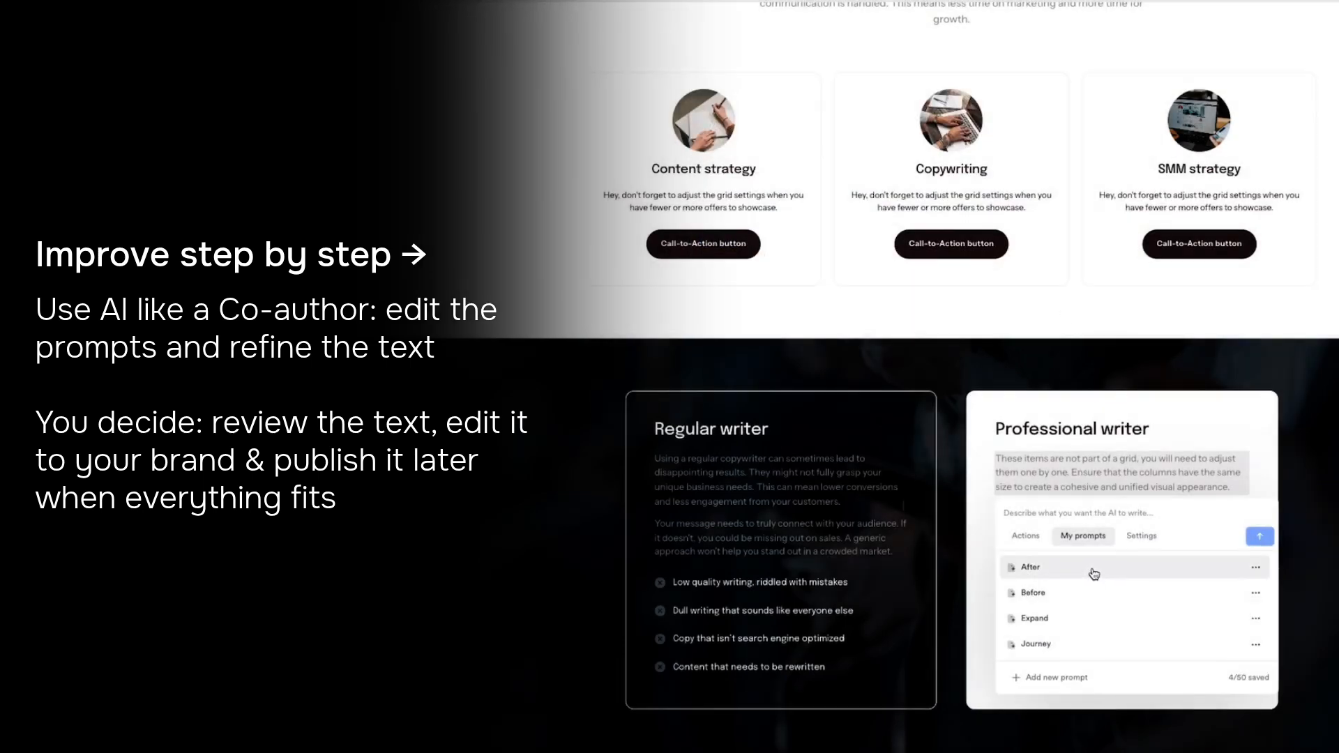
- Select the saved After prompt for the Professional writer paragraph and open that prompt for editing
{"action": "left_click", "coordinate": [1092, 572]}
{"action": "left_click", "coordinate": [1270, 543]}
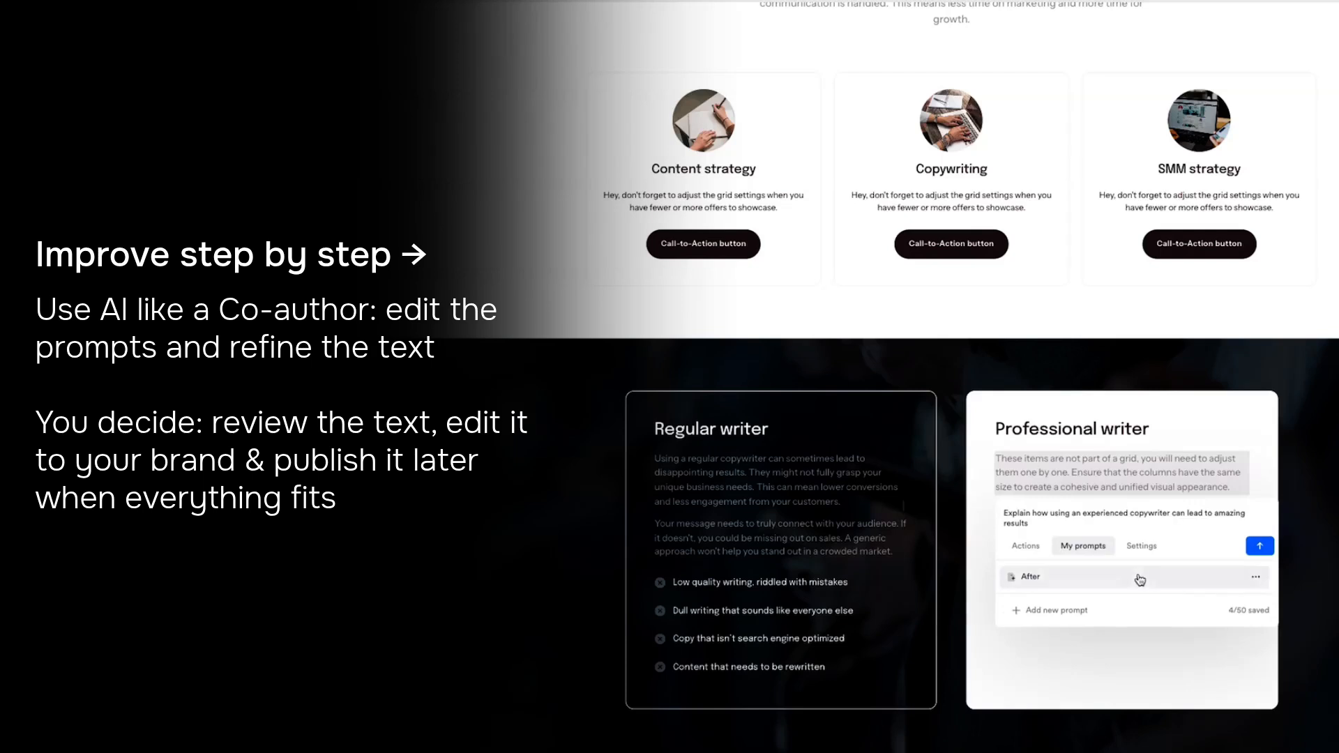
{"action": "left_click", "coordinate": [1255, 577]}
{"action": "left_click", "coordinate": [1190, 633]}
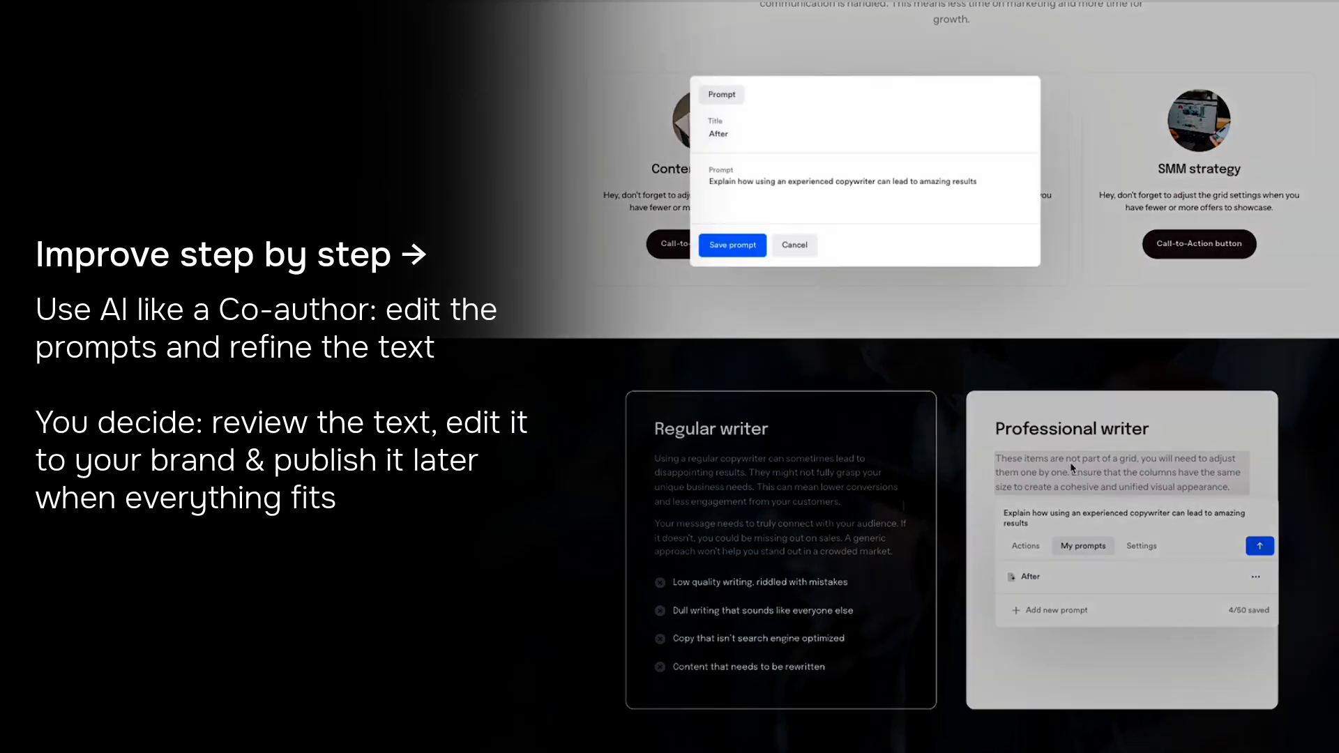